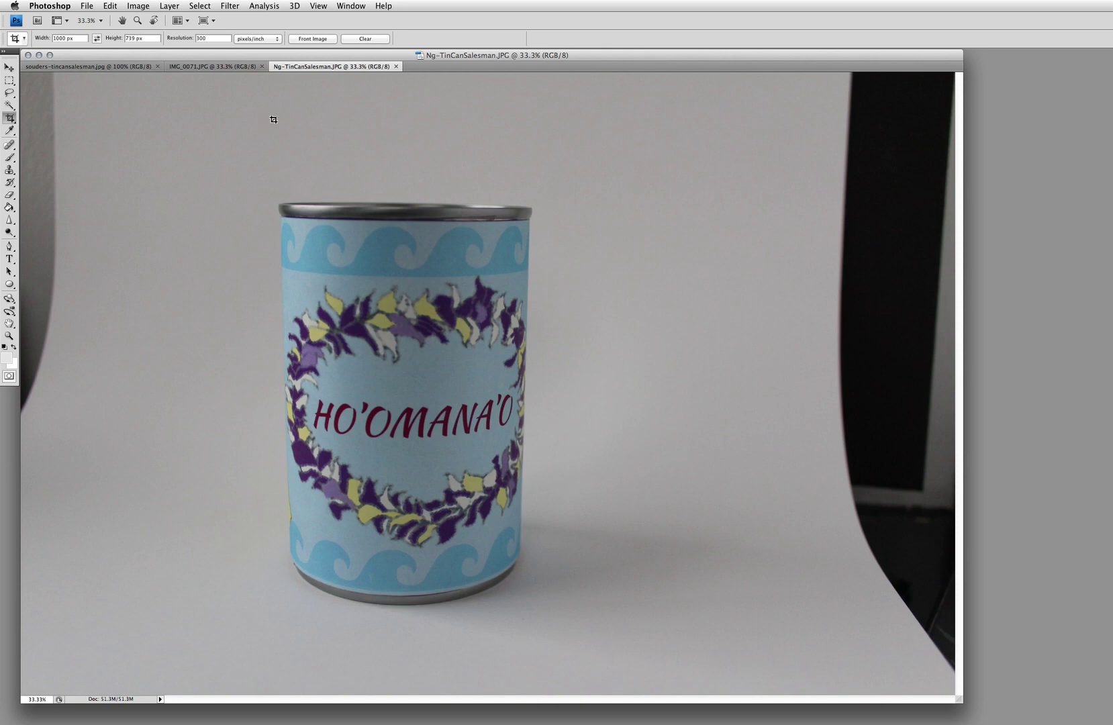
Step: Close the other two open can photos, keeping only IMG_0071.JPG open
left_click(395, 66)
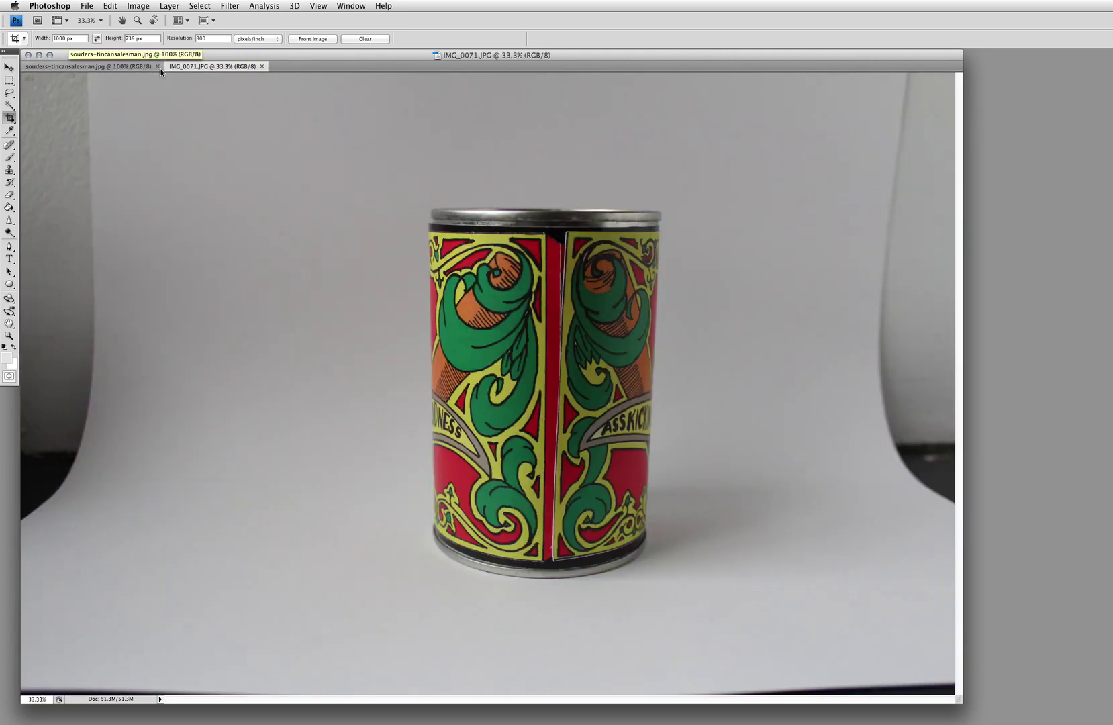
left_click(158, 67)
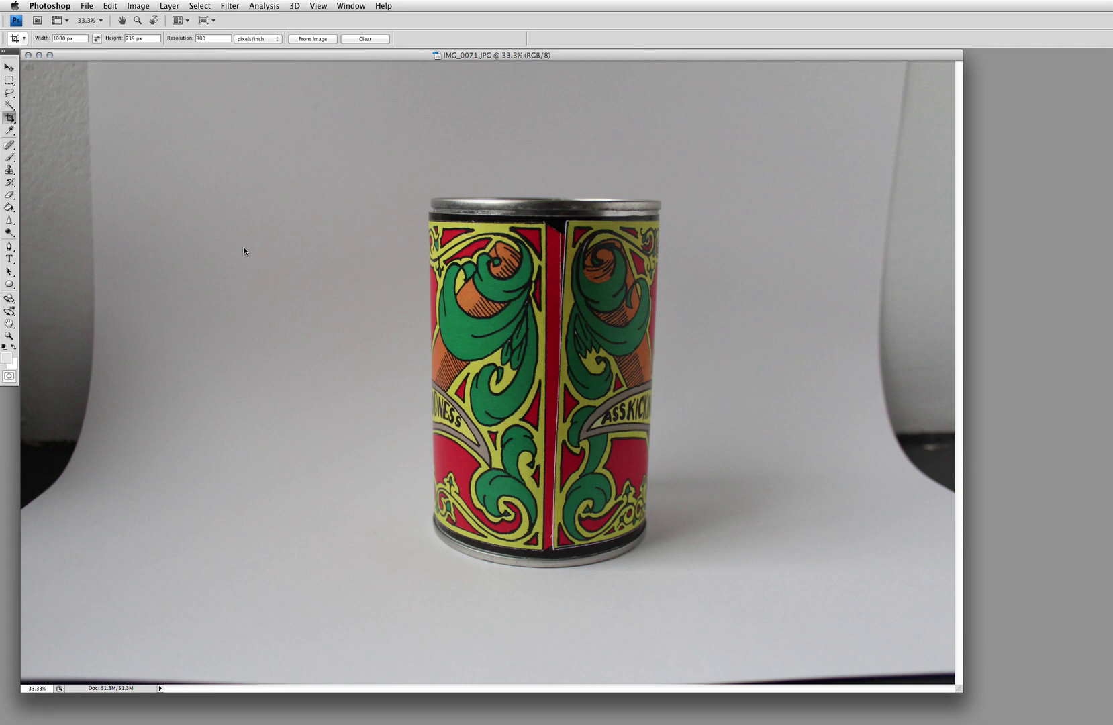
left_click(319, 6)
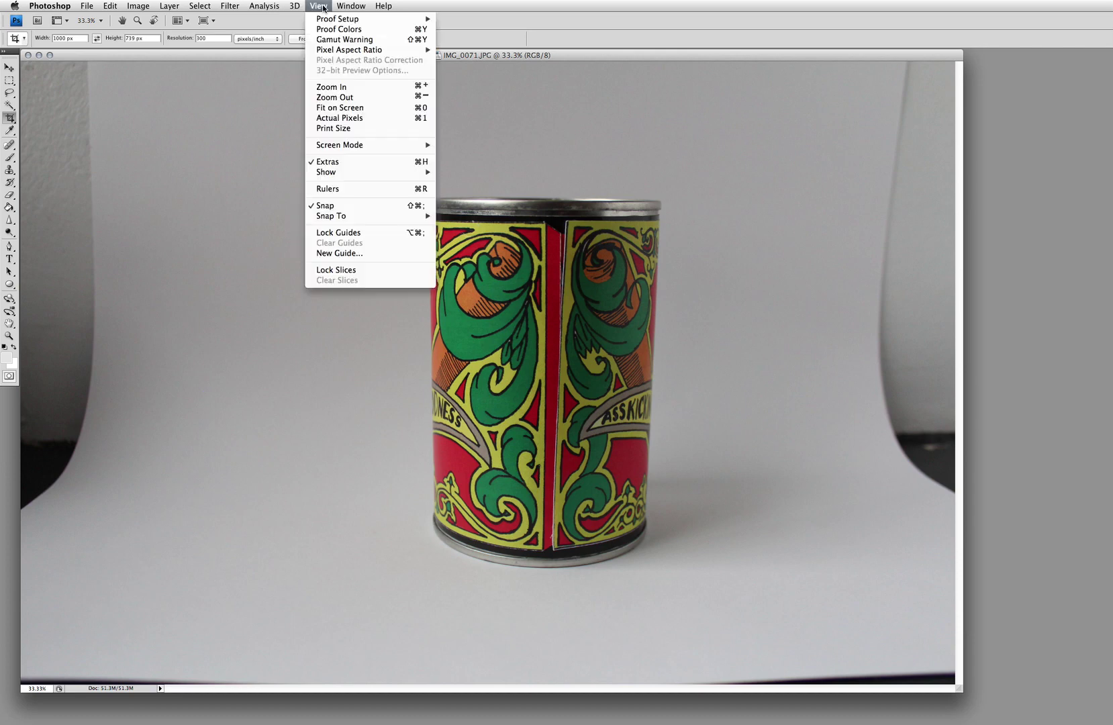
left_click(335, 97)
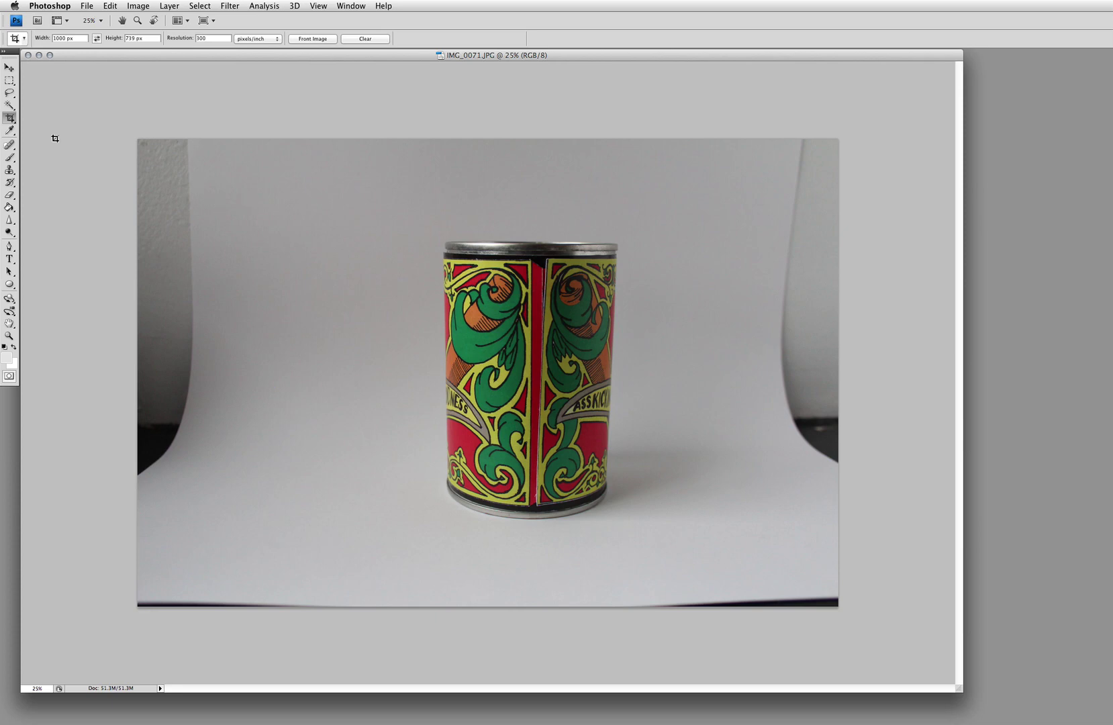
Step: Draw a near-vertical Ruler line along the can's label seam, extending from the top of the label to below the can
left_click(10, 131)
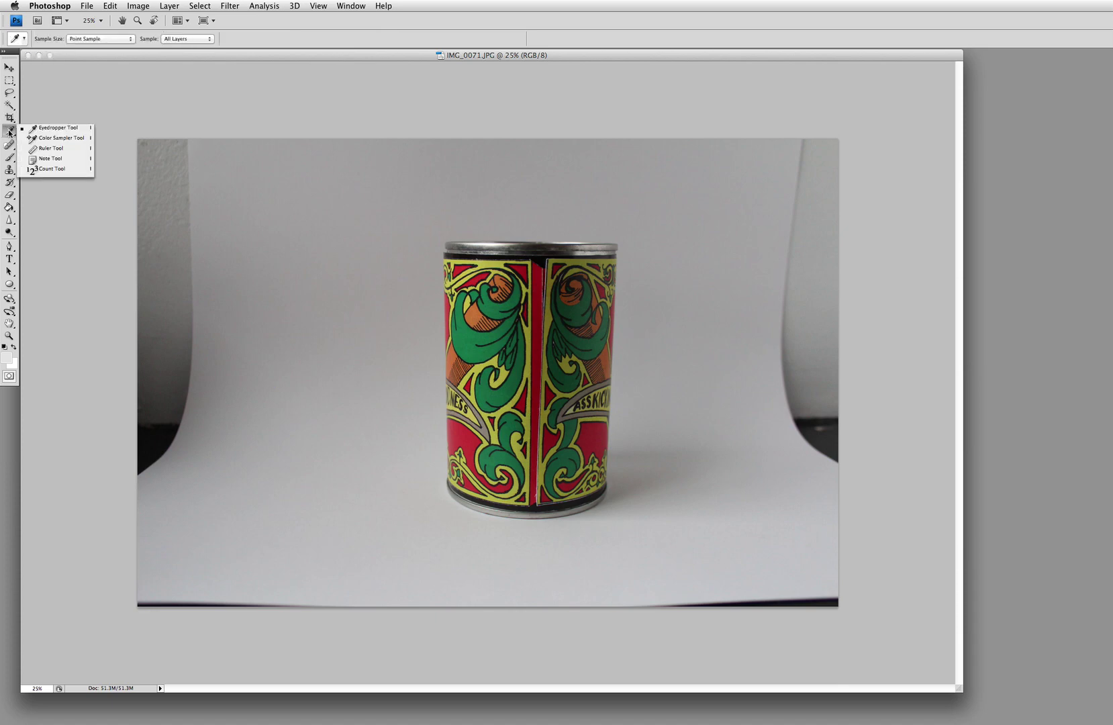
left_click(9, 133)
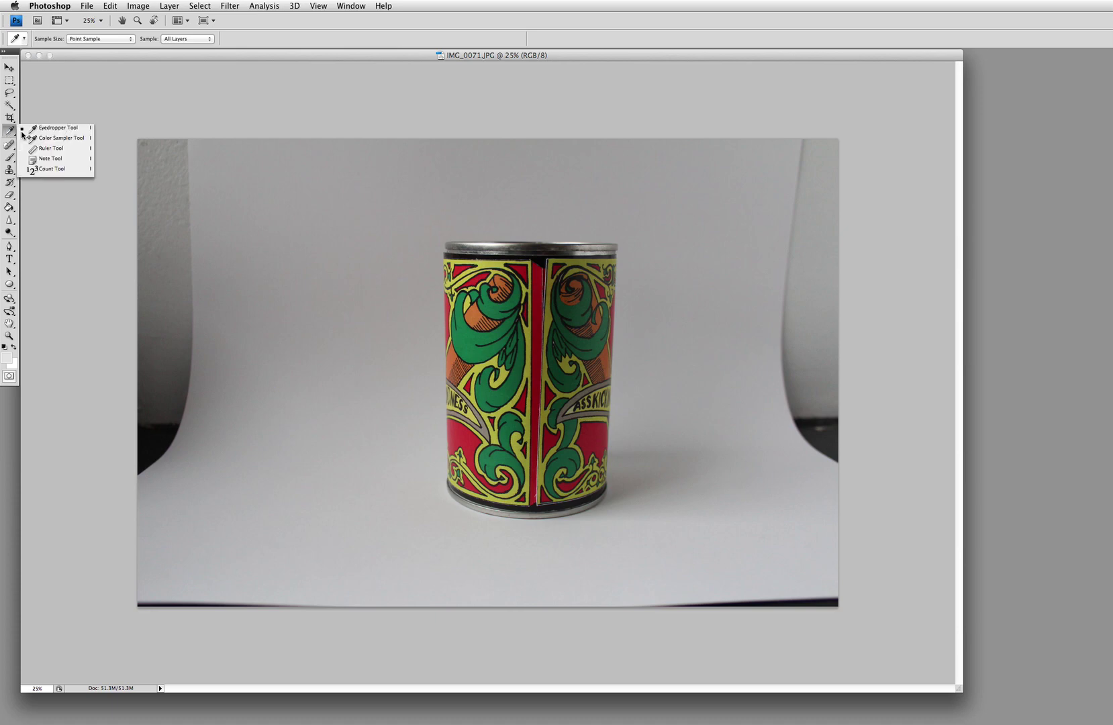
left_click(57, 148)
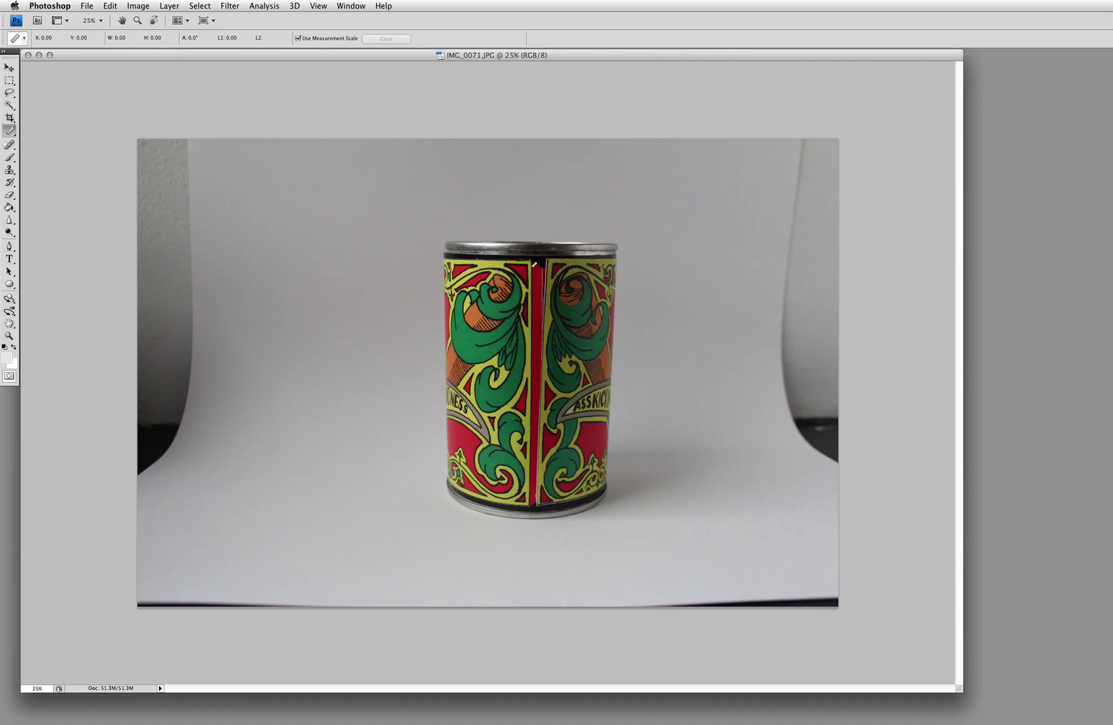
left_click_drag(531, 261, 541, 343)
left_click_drag(527, 402, 529, 560)
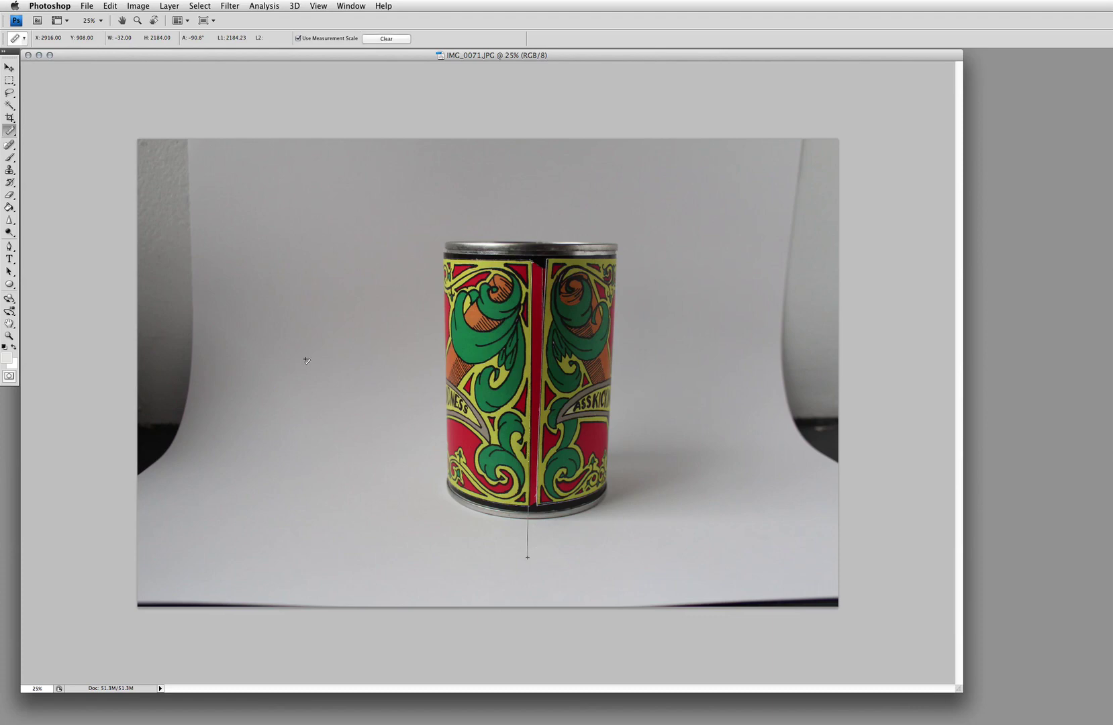
Step: Rotate the canvas 0.84° counterclockwise to straighten the can
left_click(137, 5)
mouse_move(172, 113)
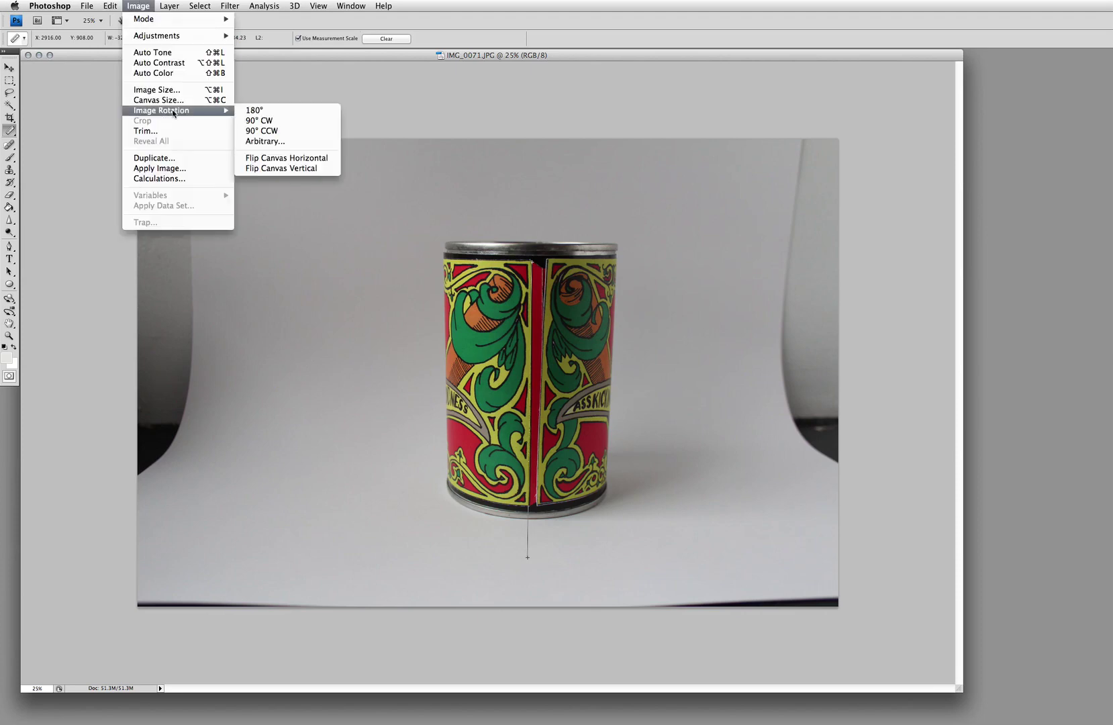
mouse_move(225, 111)
left_click(262, 141)
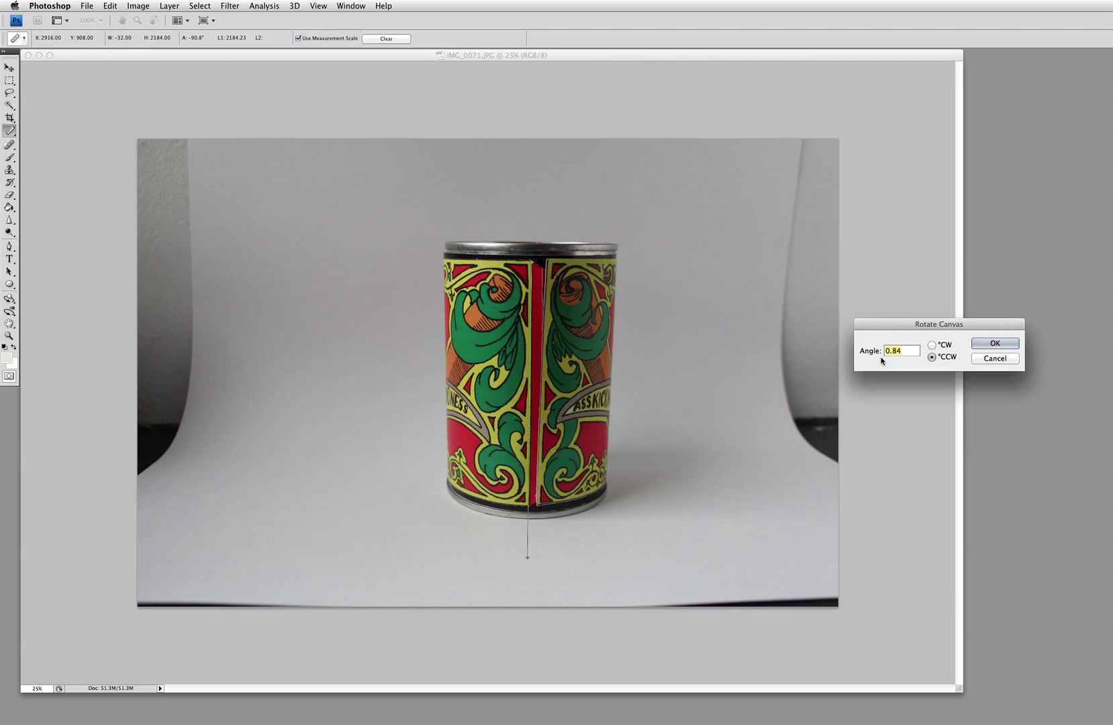
left_click(973, 342)
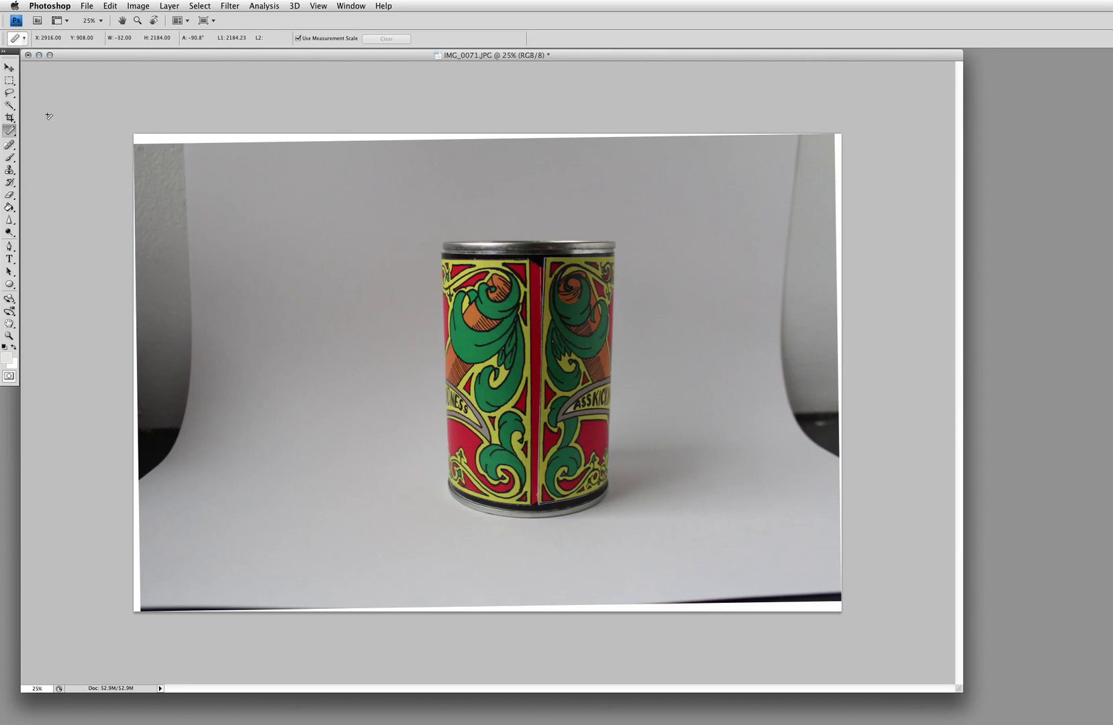
Step: Configure the Crop tool for 630 px width, 400 px height and a resolution of 72 pixels/inch
left_click(9, 118)
left_click_drag(9, 120, 32, 117)
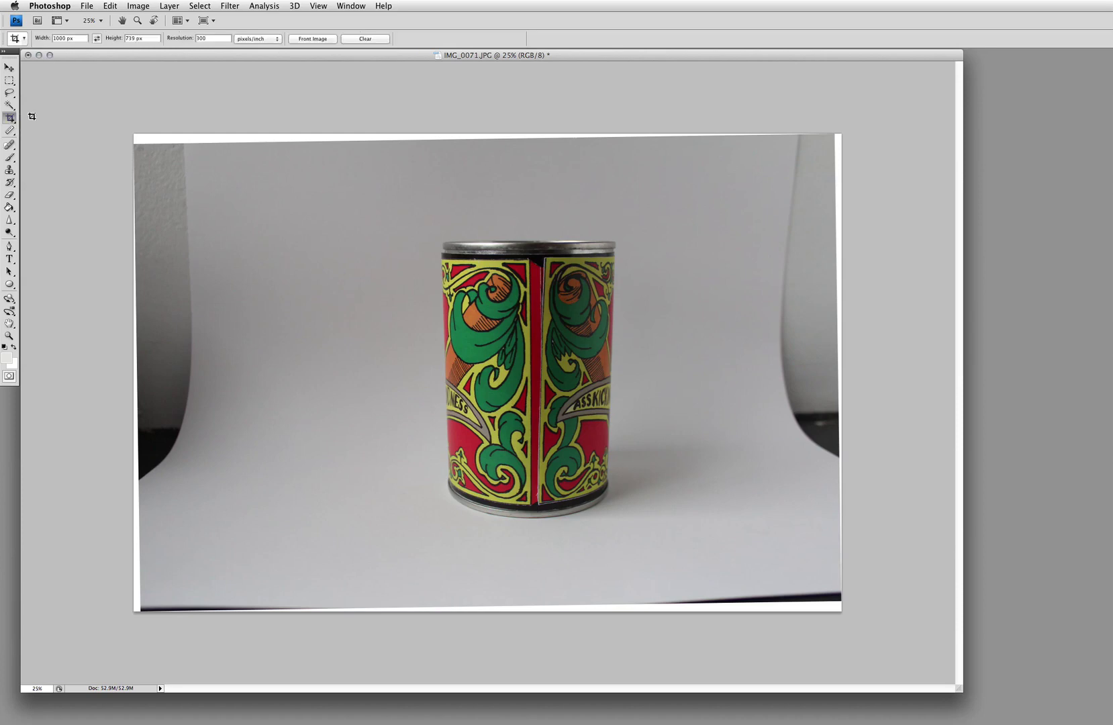
left_click(84, 38)
type("630px")
key("Tab")
type("30")
key("Escape")
type("400")
left_click(73, 38)
type("630p")
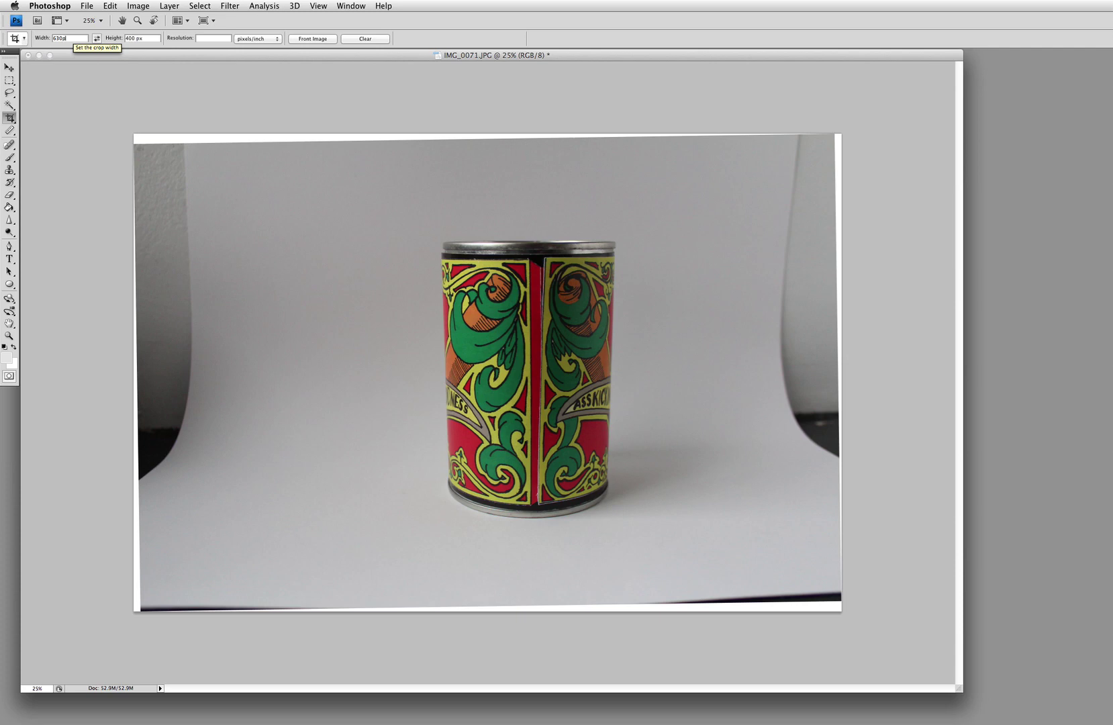
type("xl")
left_click(204, 37)
type("3")
Step: Crop the photo around the can, tightening and repositioning the frame to exclude the white edges and dark background corners
left_click_drag(199, 160, 775, 560)
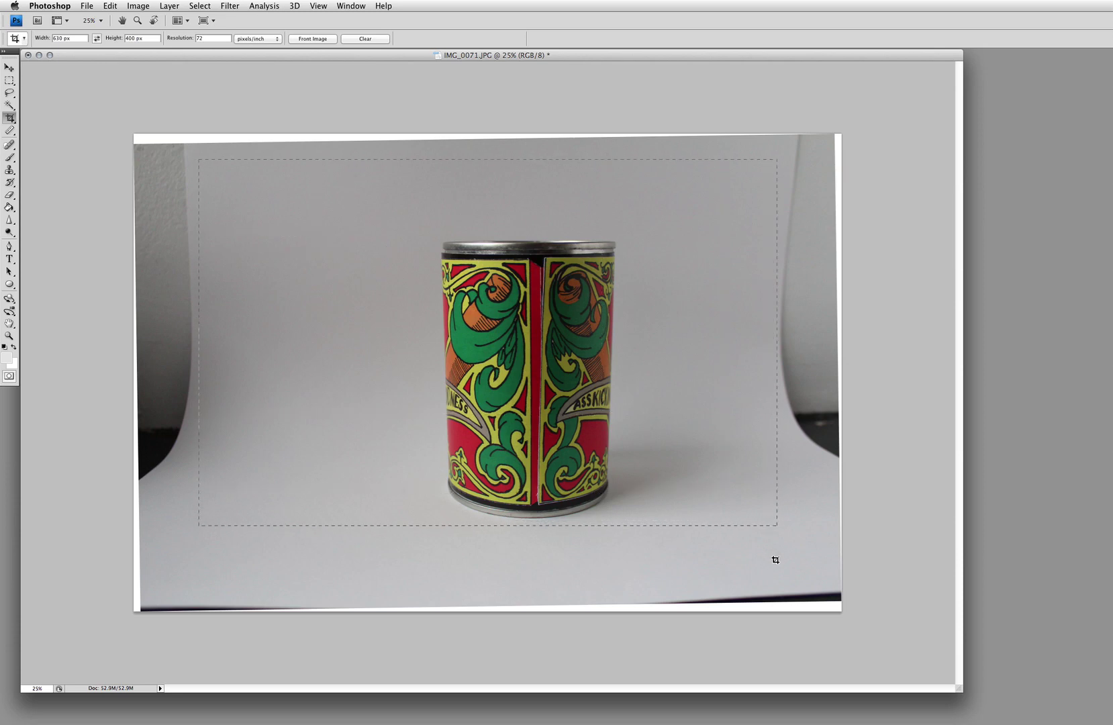
left_click_drag(675, 287, 663, 287)
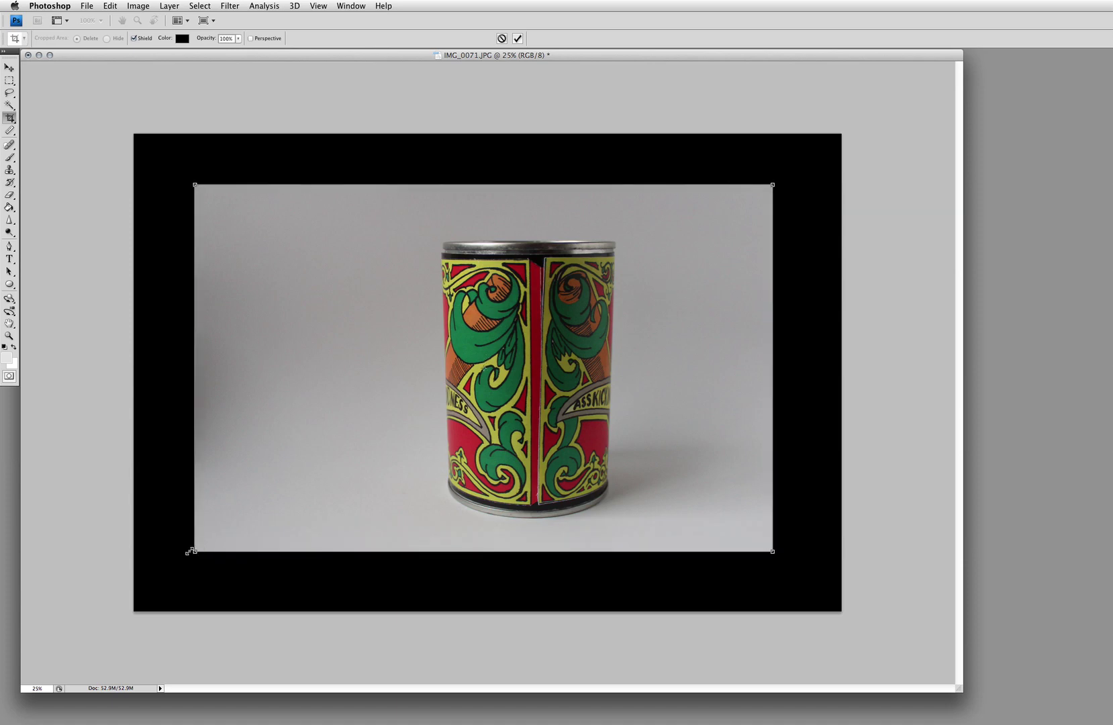
left_click_drag(352, 383, 360, 390)
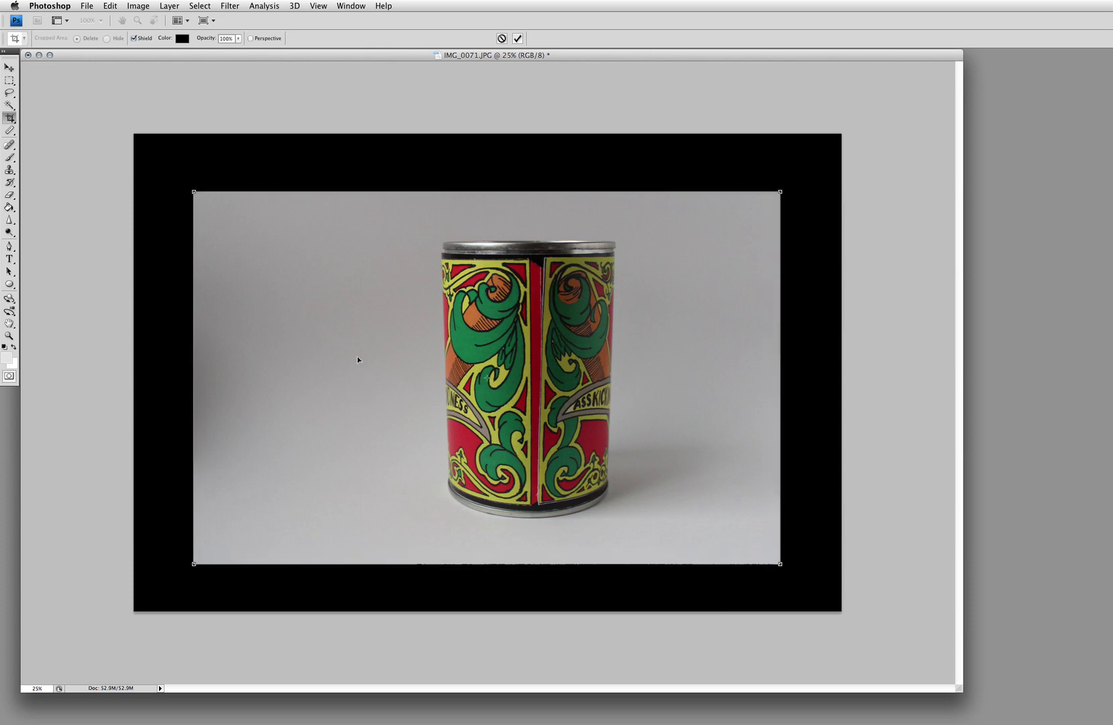
left_click_drag(357, 357, 359, 358)
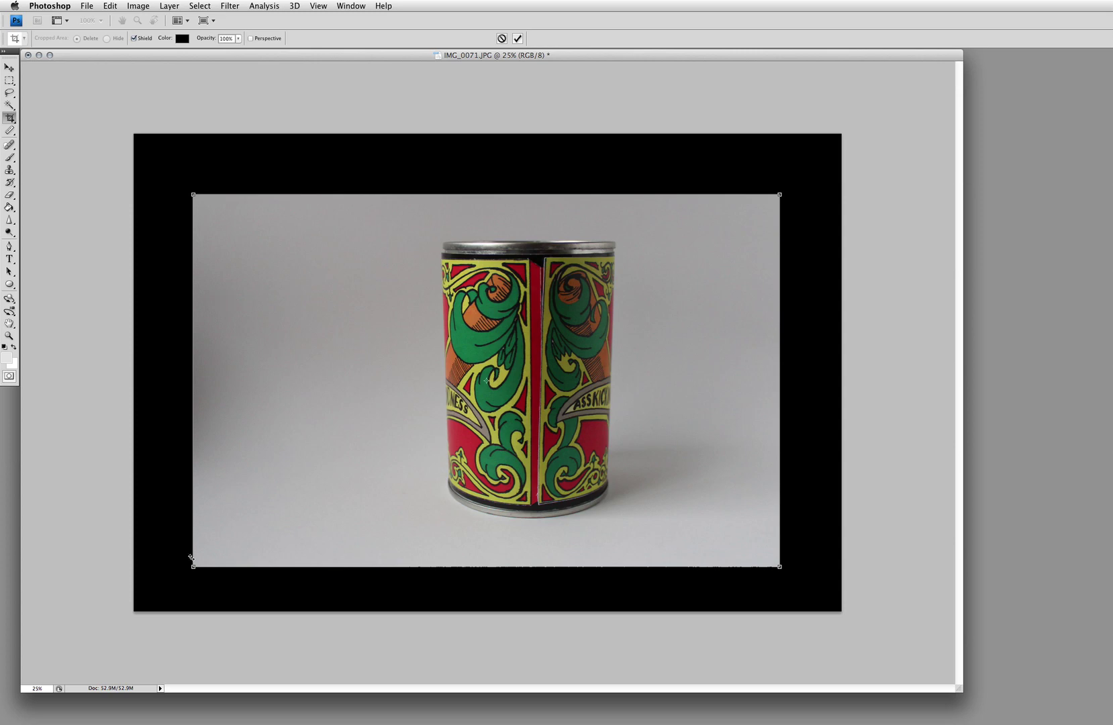
left_click_drag(193, 567, 218, 548)
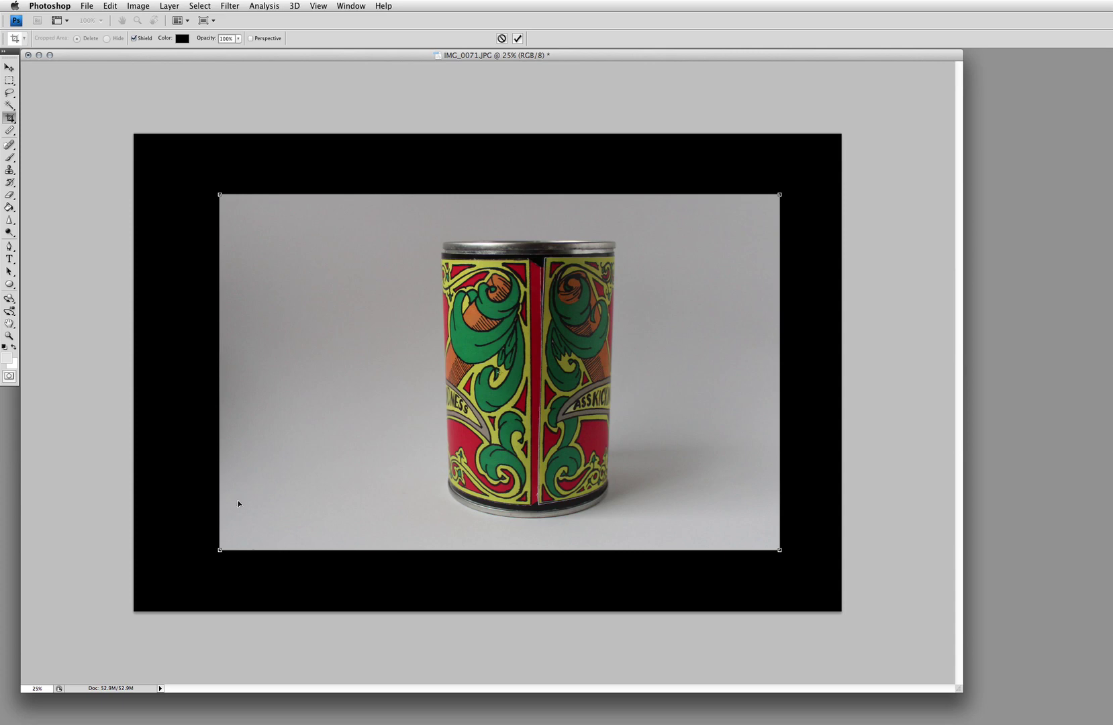
left_click_drag(341, 395, 350, 404)
key("Return")
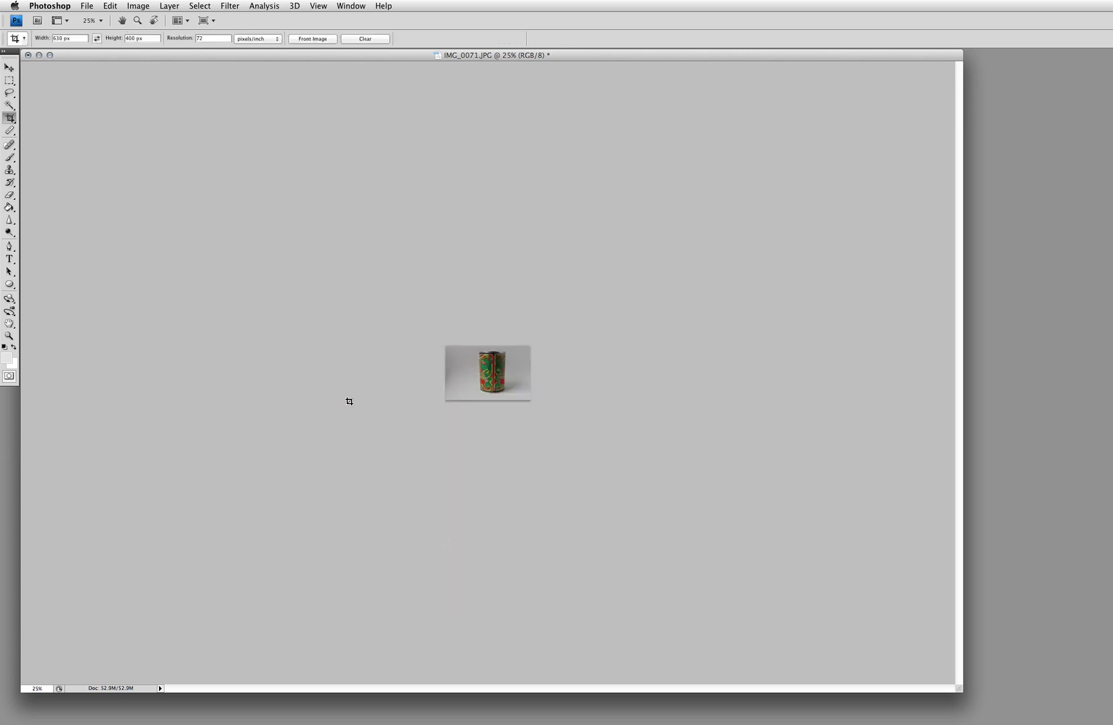
Step: Examine the cropped can photo at 100% magnification
left_click(304, 4)
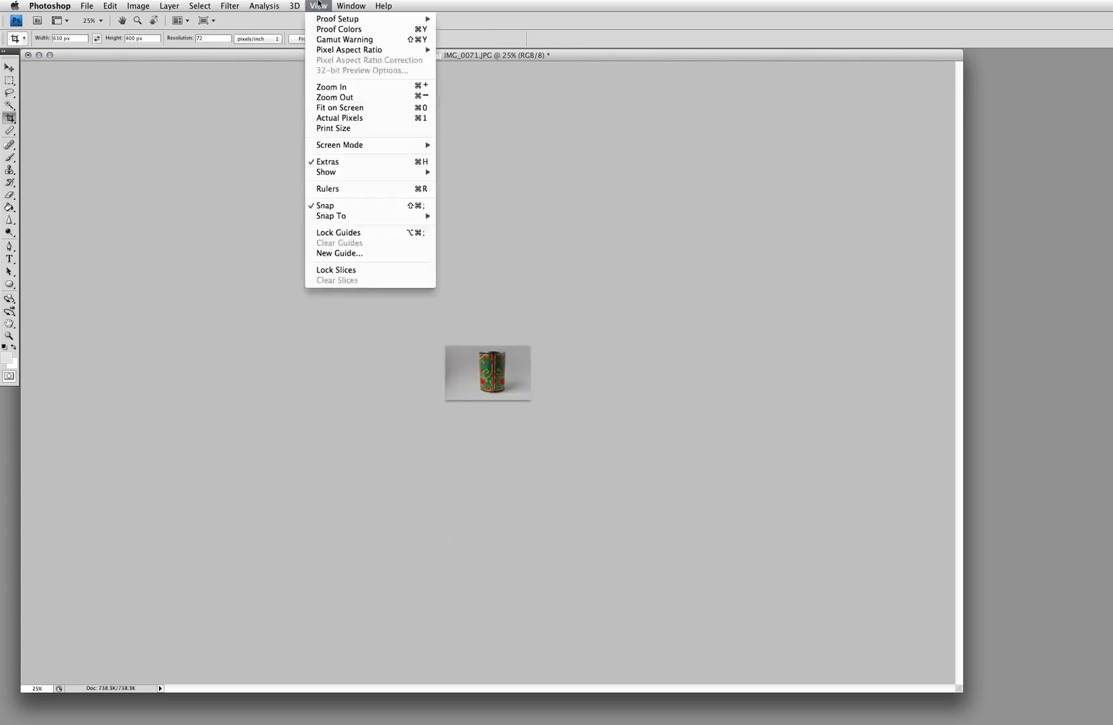
left_click(299, 6)
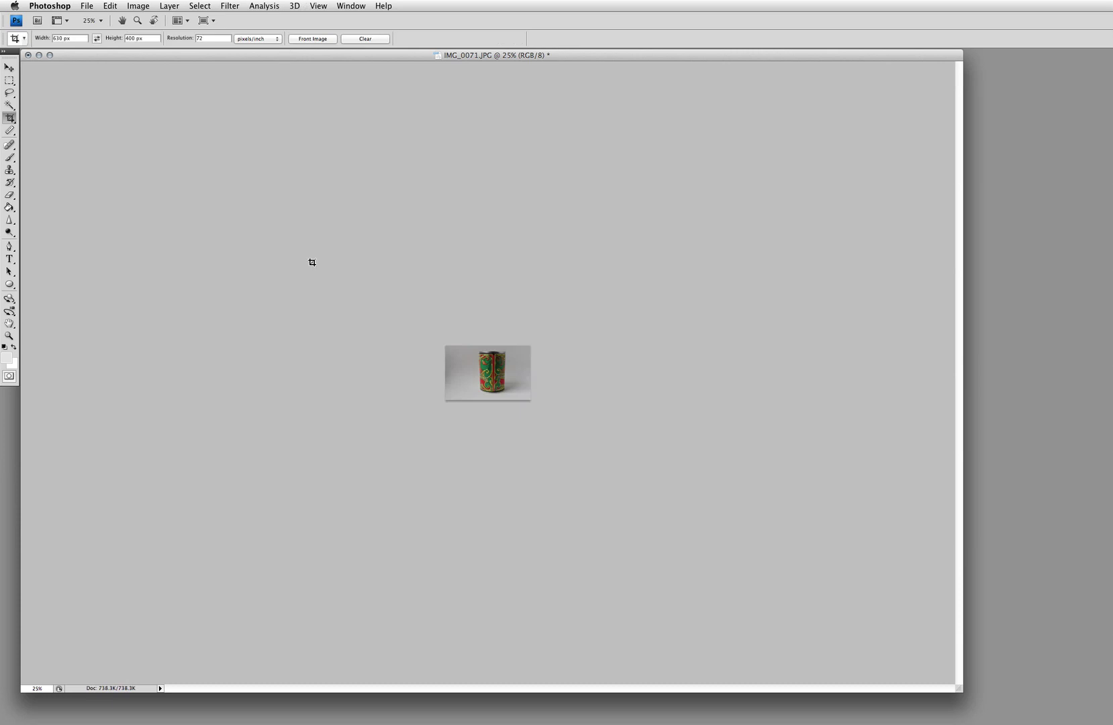
key("super+plus")
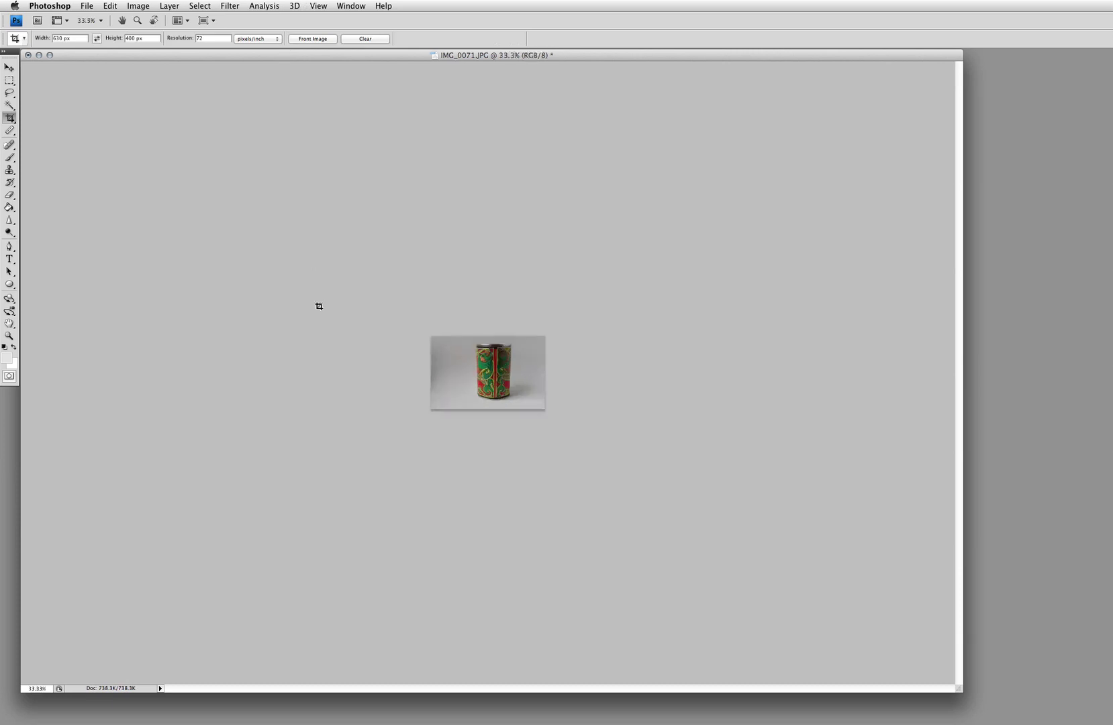
key("super+plus")
key("super+plus")
key("super+plus")
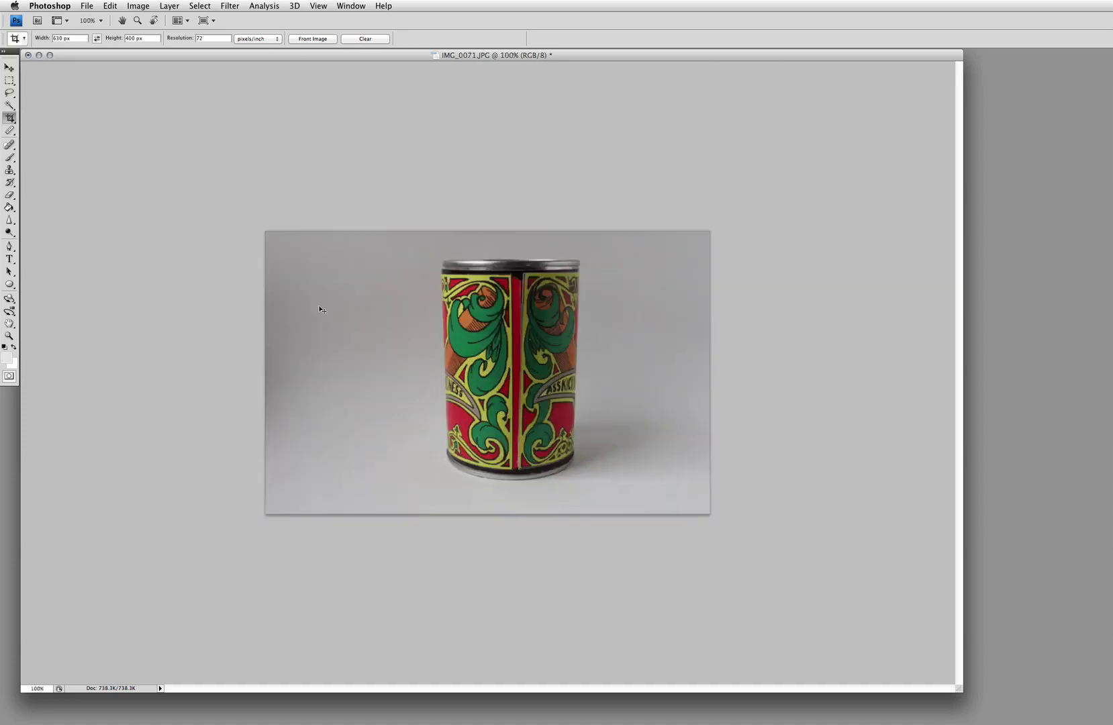
key("super+plus")
key("super+minus")
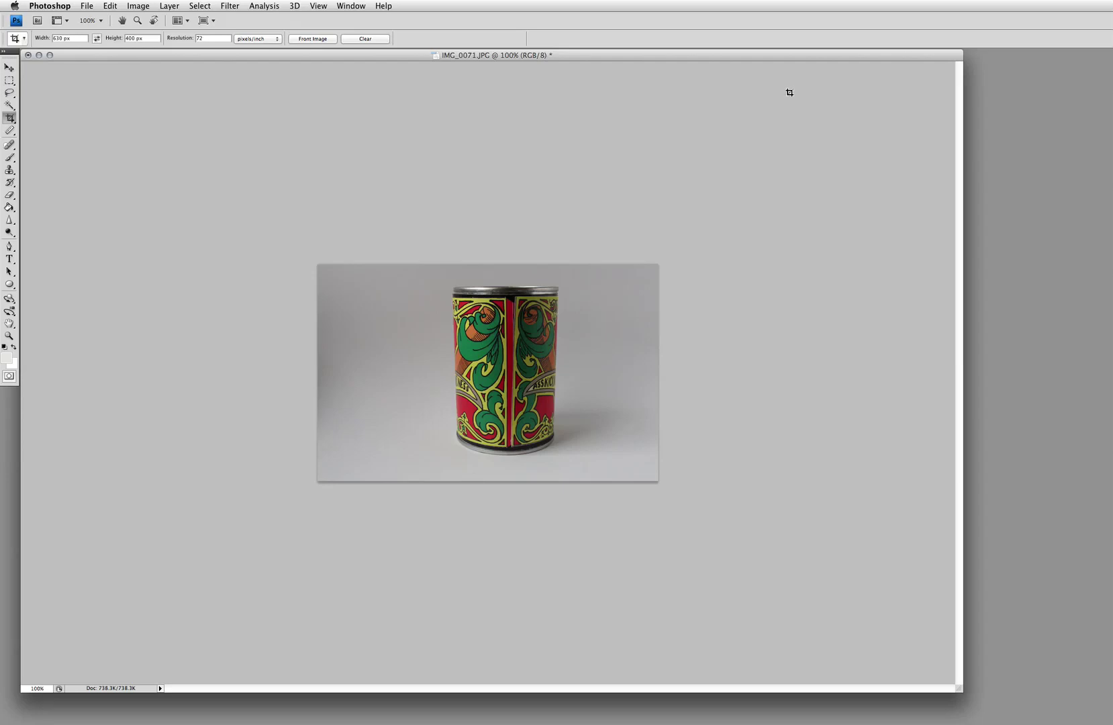
Step: Undo the crop by returning the photo to its Rotate Canvas history state
left_click_drag(1112, 57, 1040, 52)
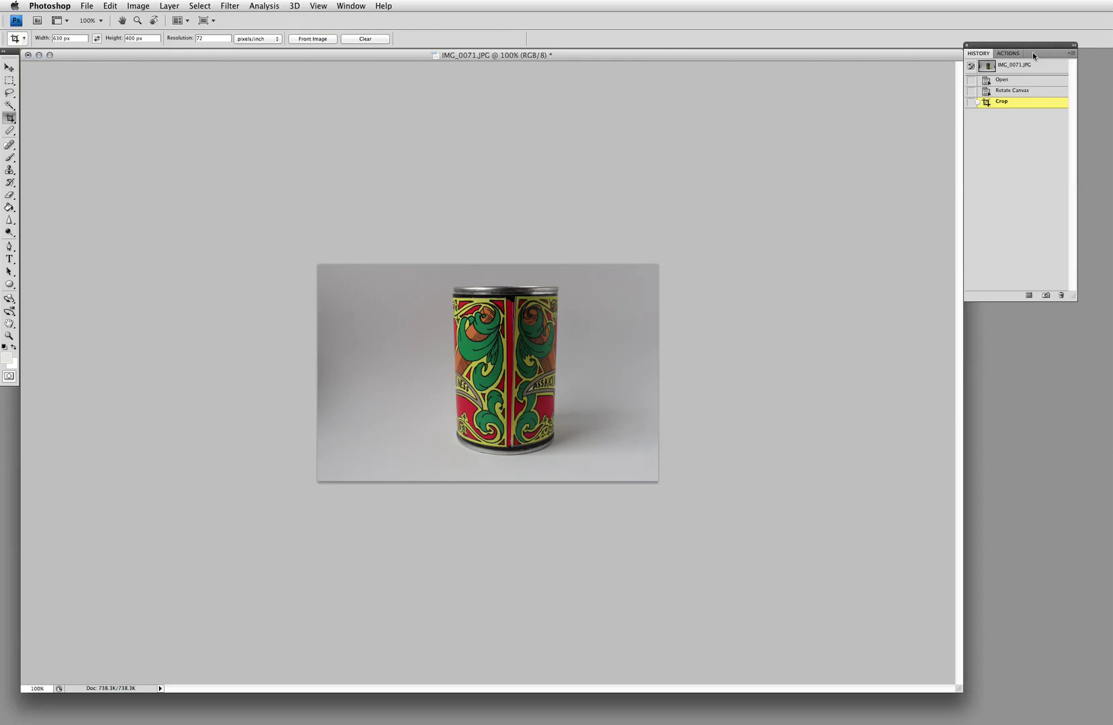
left_click(1011, 94)
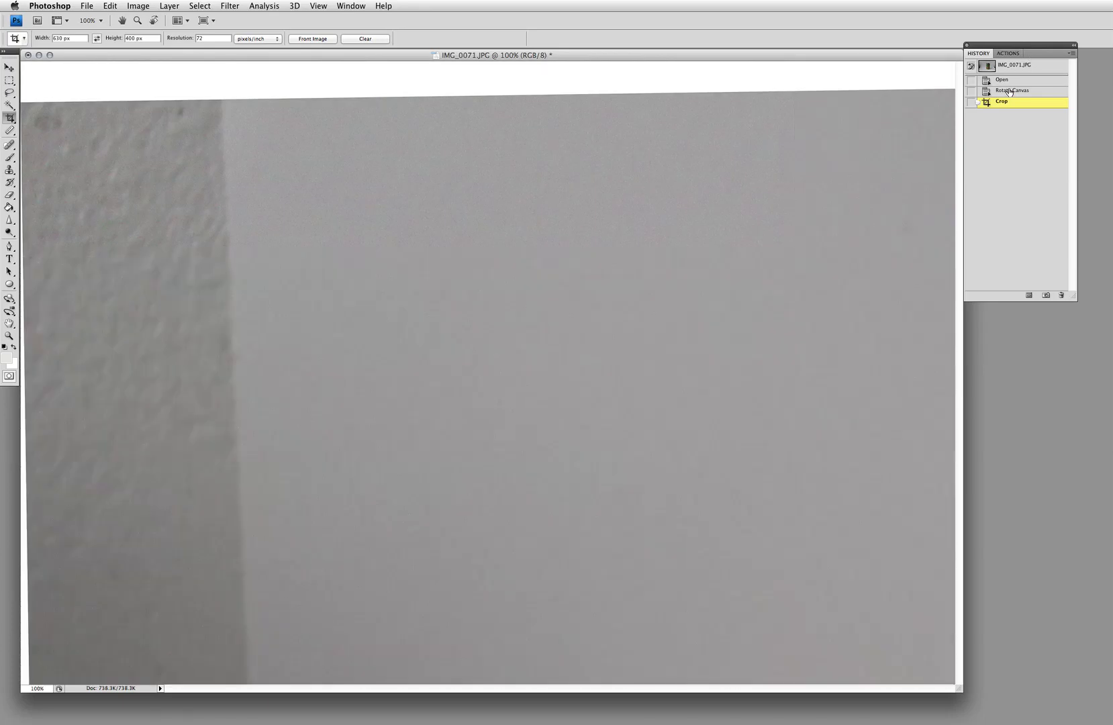
left_click(1010, 92)
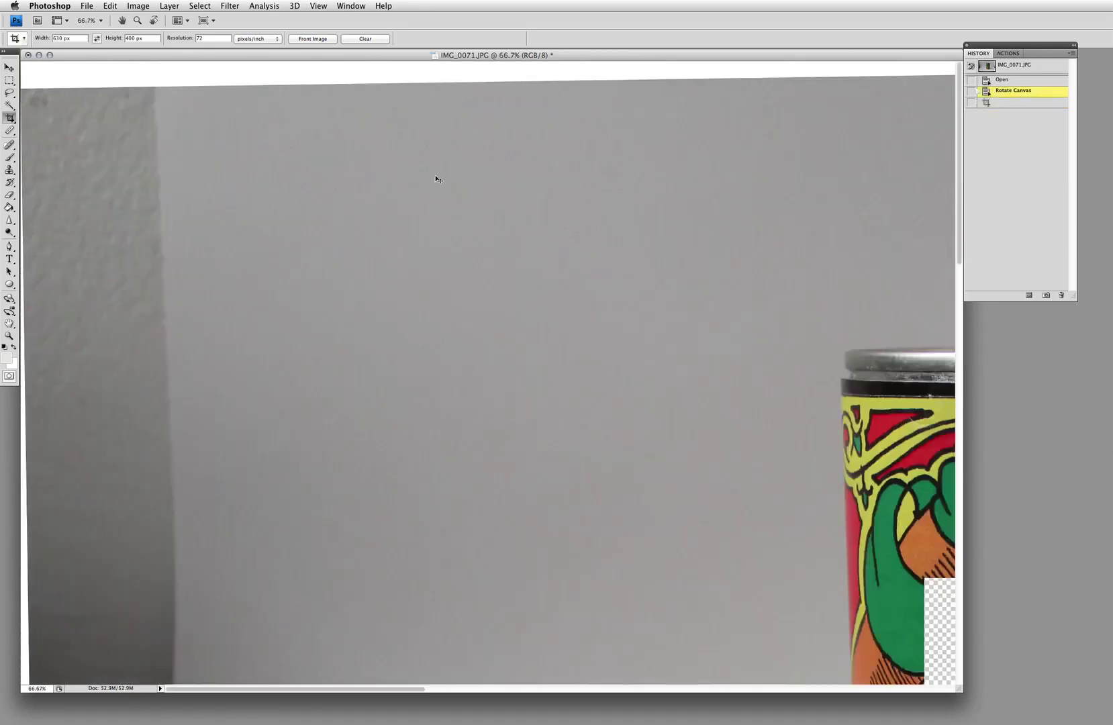
key("super+minus")
key("super+minus")
key("super+minus")
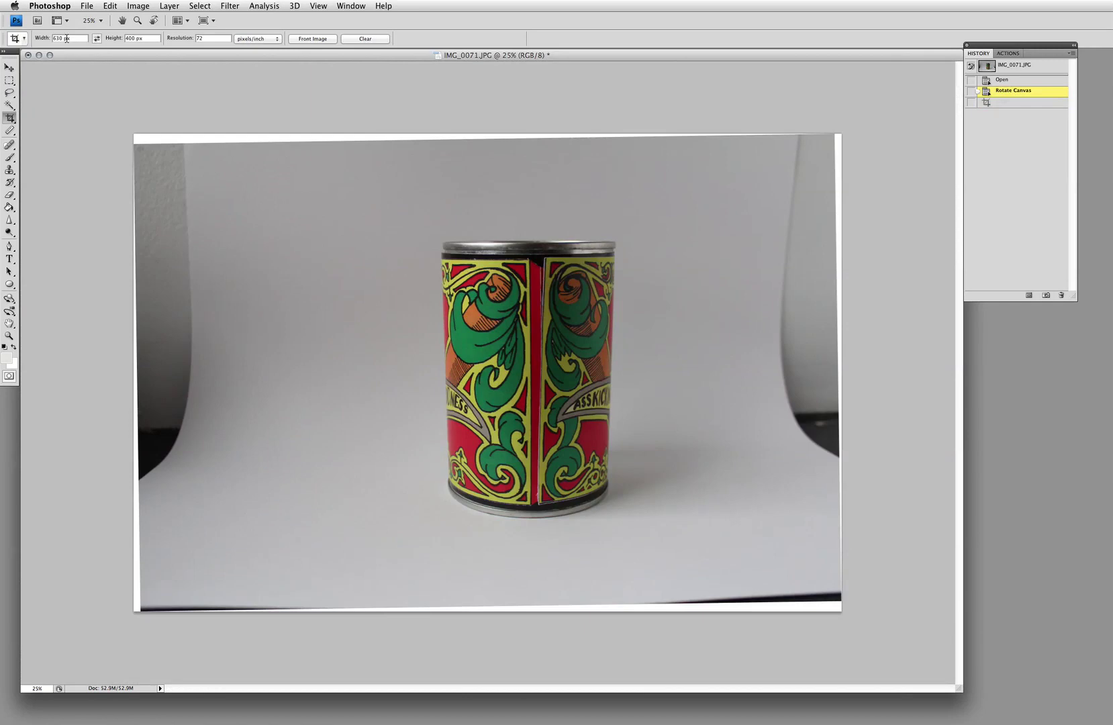
left_click(73, 39)
key("BackSpace")
key("BackSpace")
left_click(151, 39)
key("BackSpace")
key("BackSpace")
key("BackSpace")
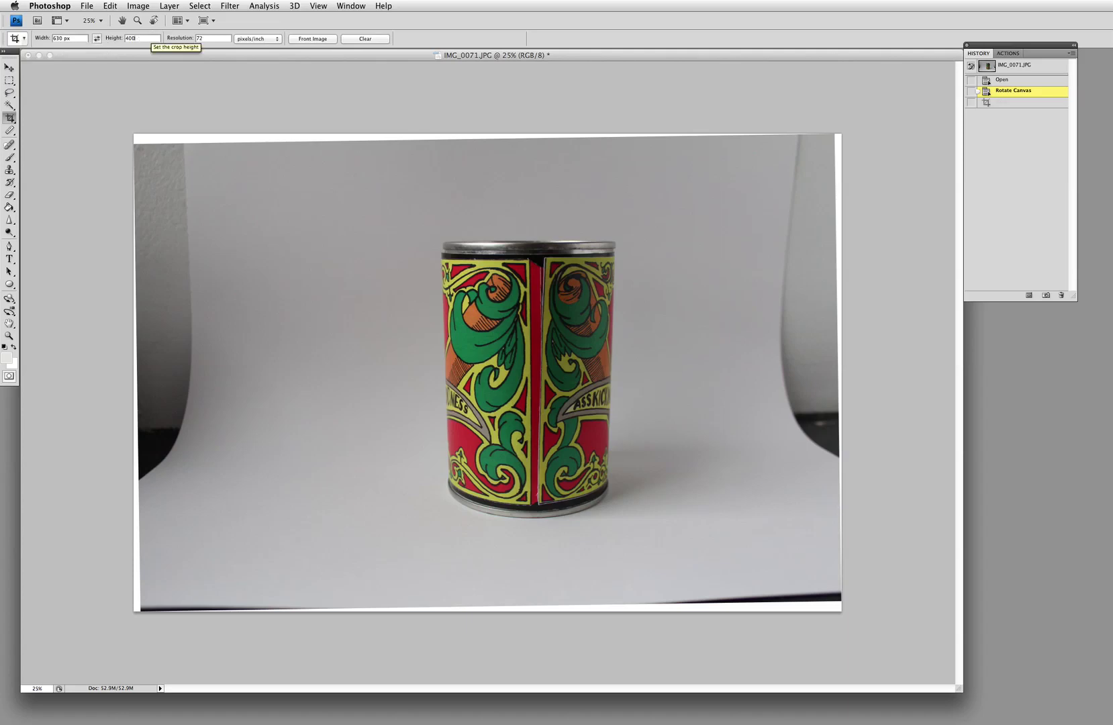
key("Return")
left_click(217, 38)
Step: Activate the Rectangular Marquee tool and set its style to Fixed Ratio
right_click(8, 82)
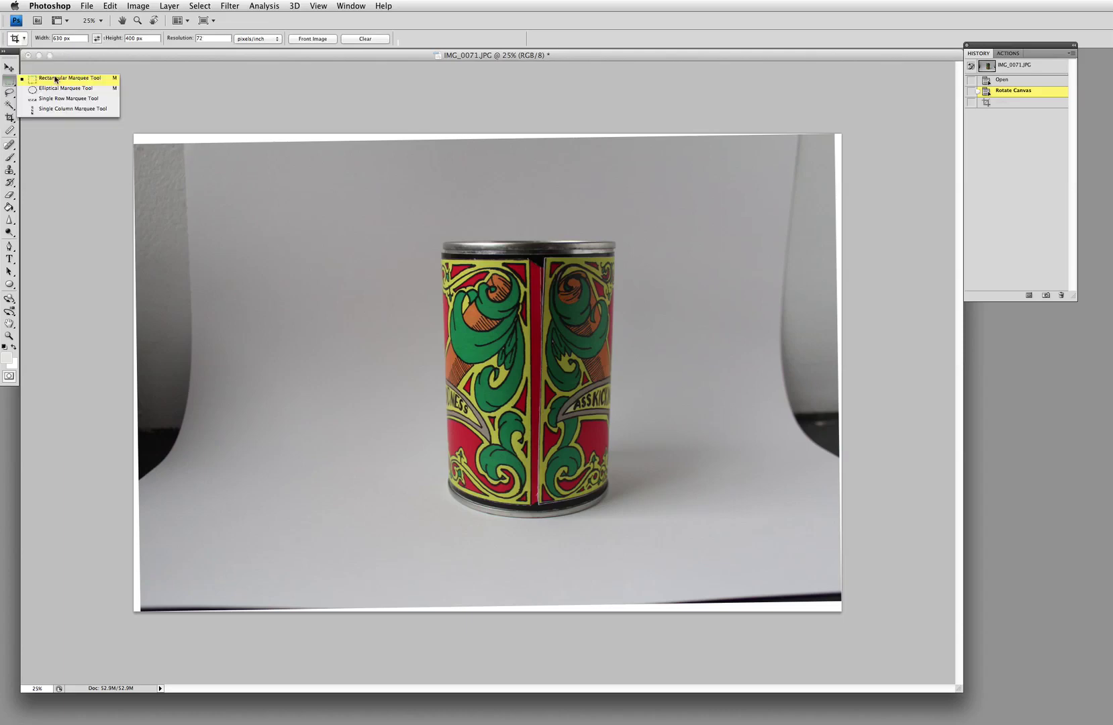
left_click(57, 82)
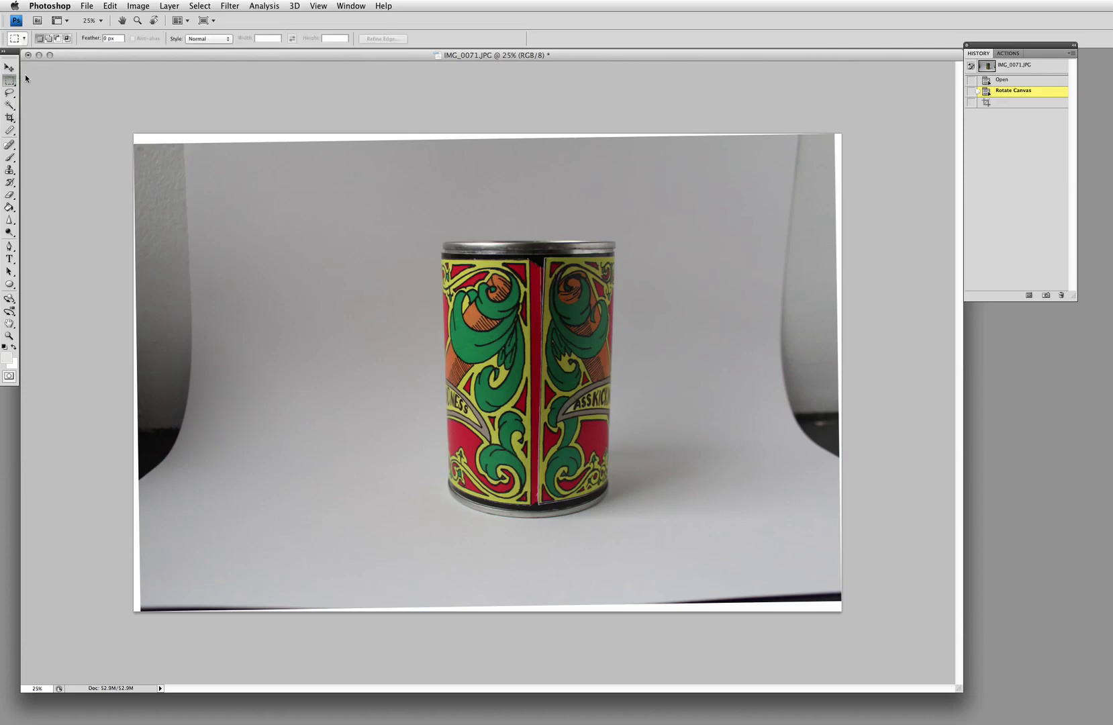
left_click(209, 38)
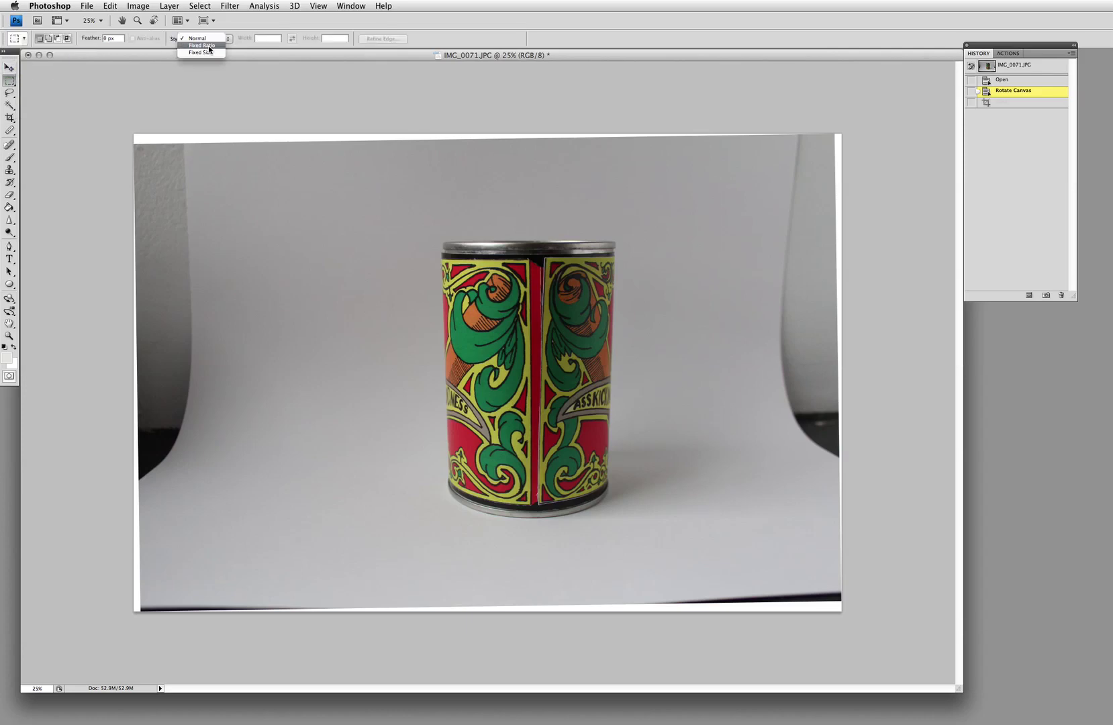
left_click(208, 46)
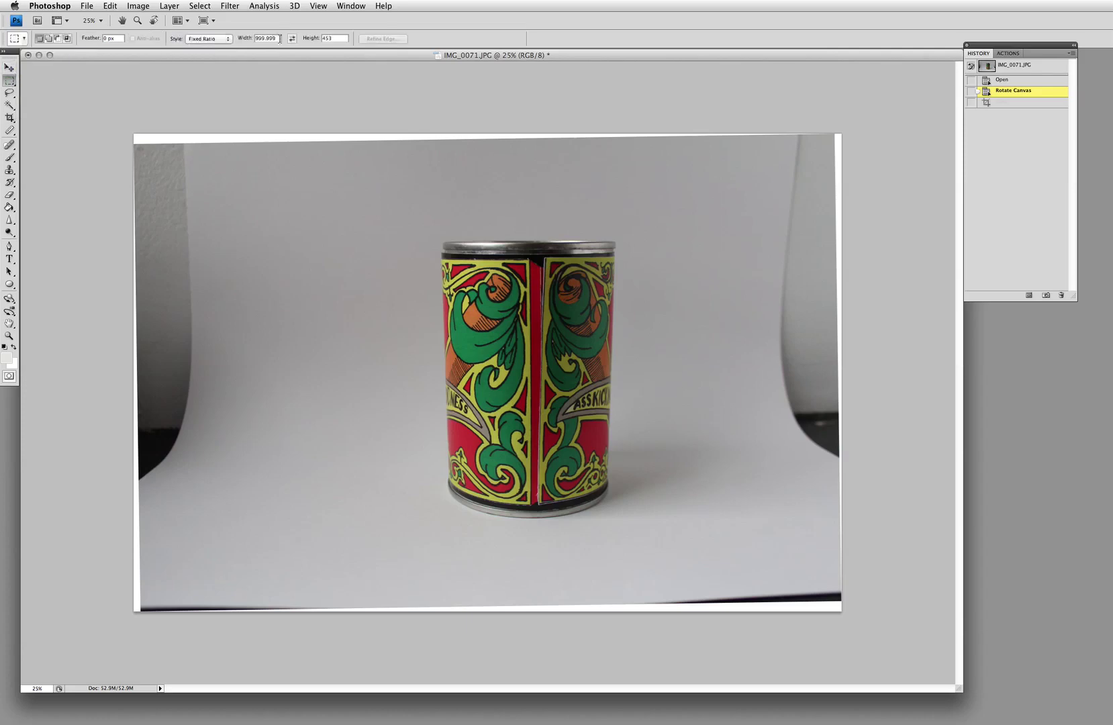
Step: Set the marquee's fixed ratio to width 630 and height 400, and clear the whole-canvas selection
key("super+a")
left_click(266, 38)
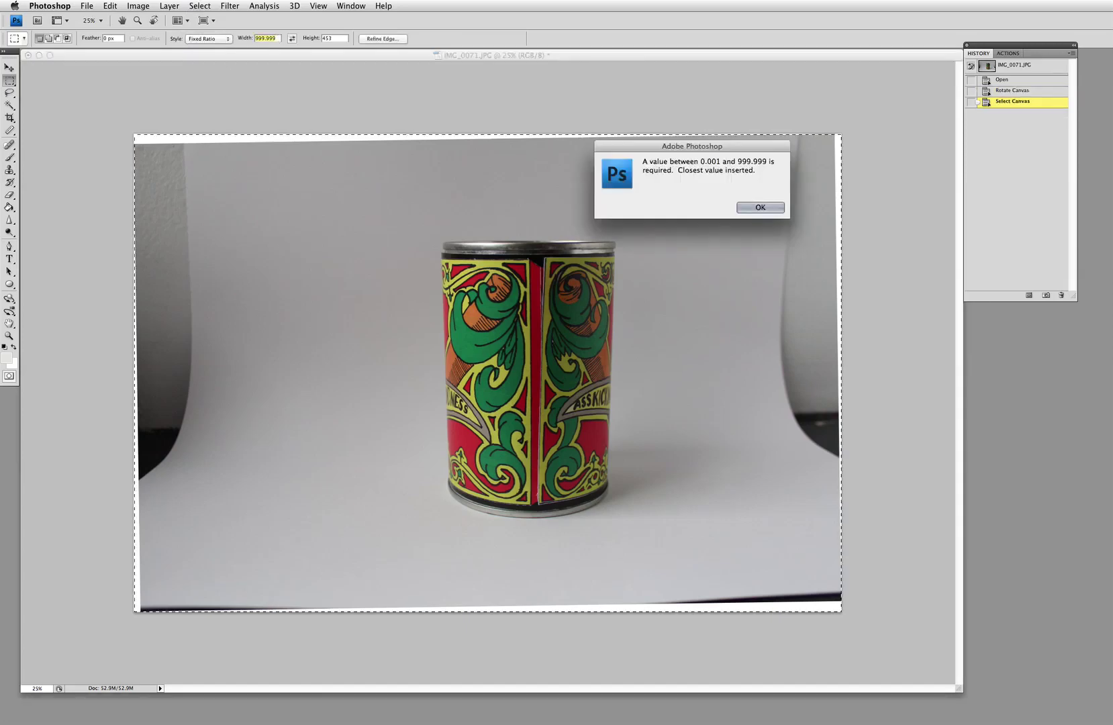
key("Return")
double_click(275, 37)
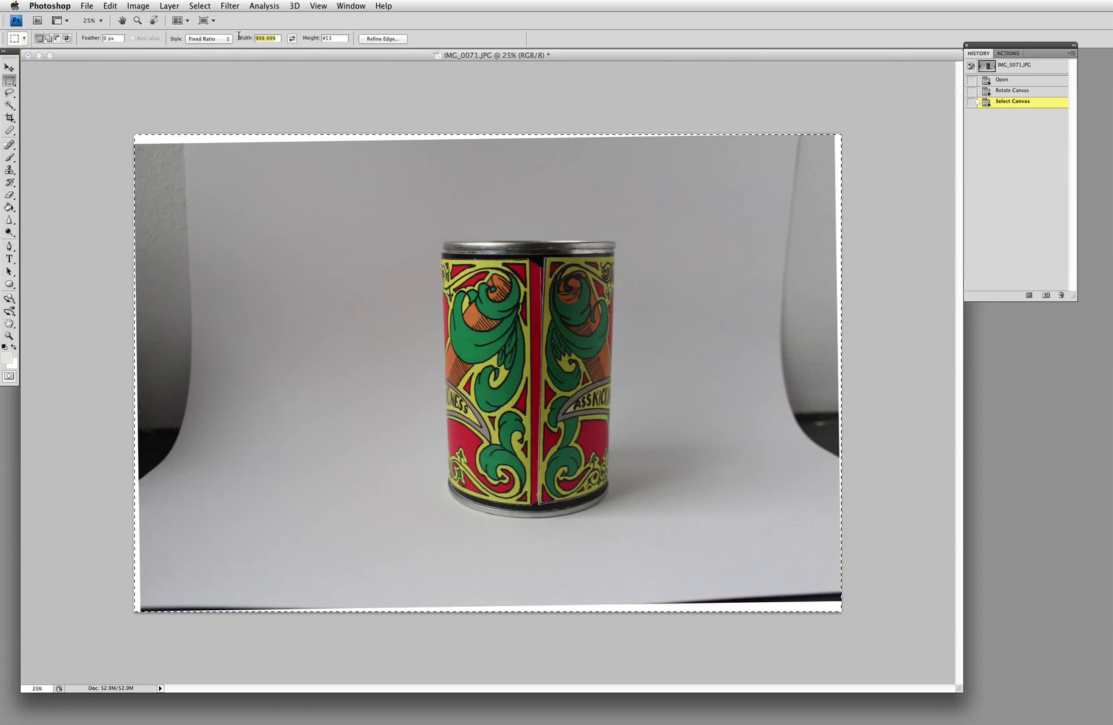
type("630")
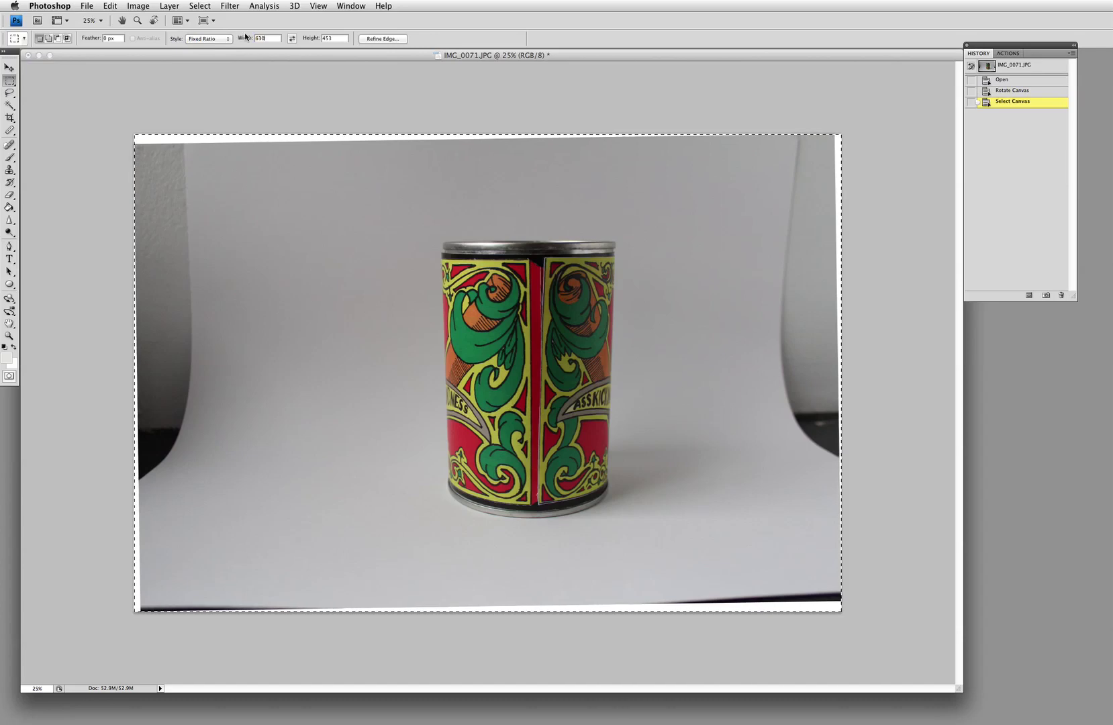
double_click(334, 38)
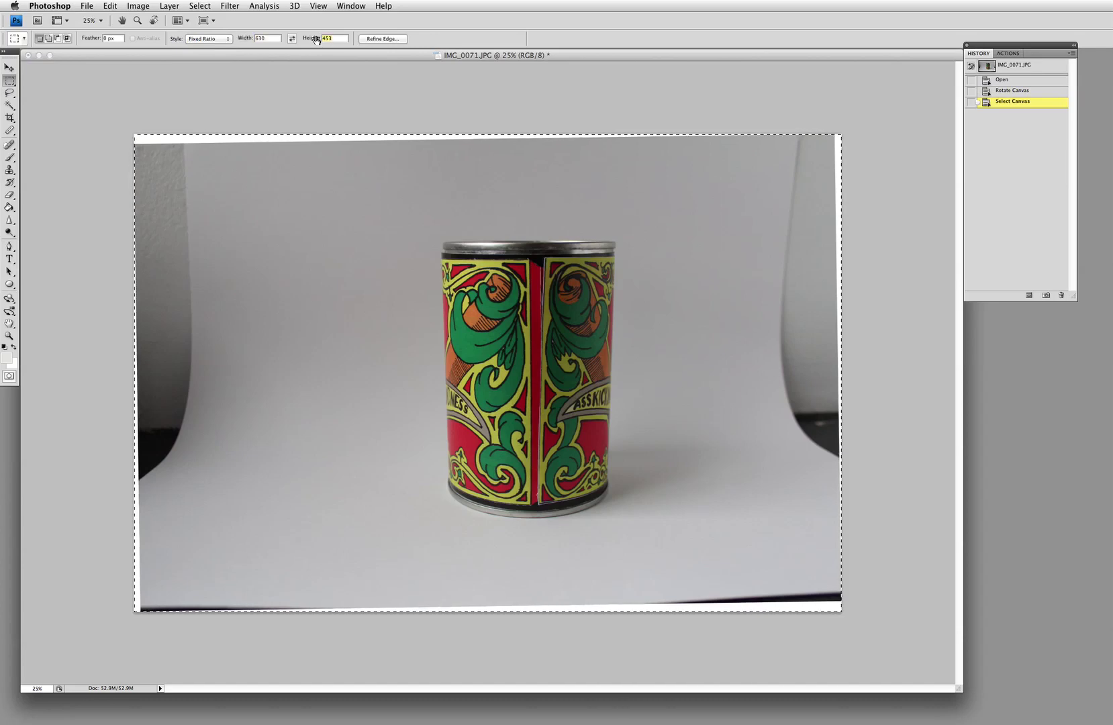
type("400")
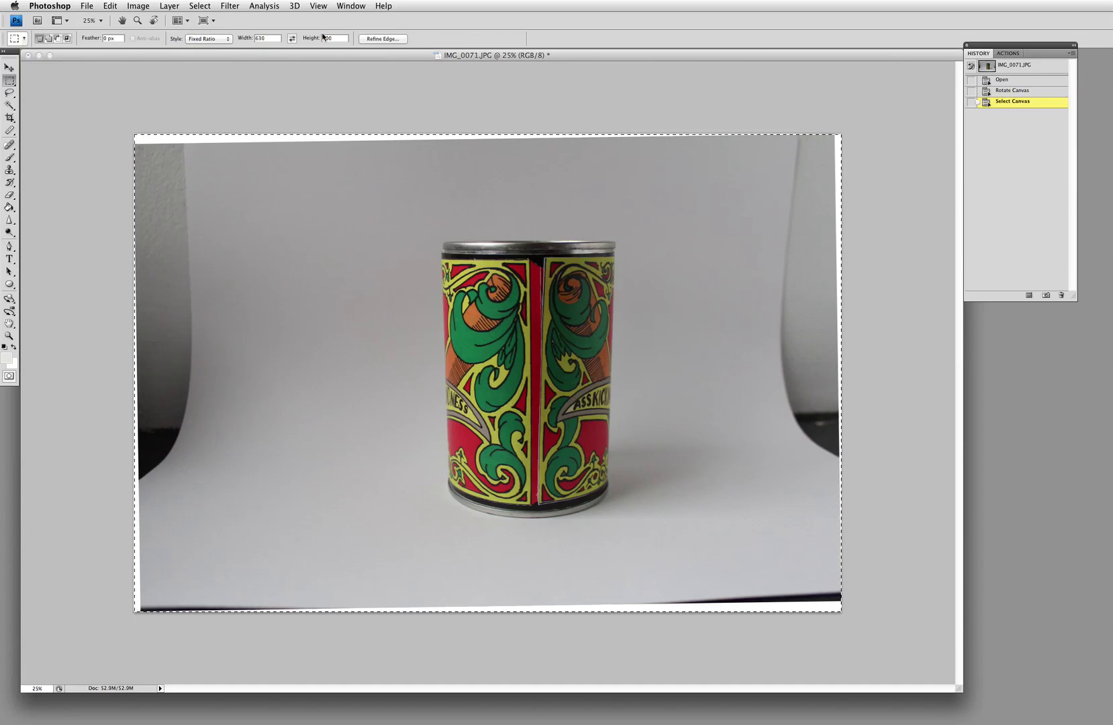
key("super+d")
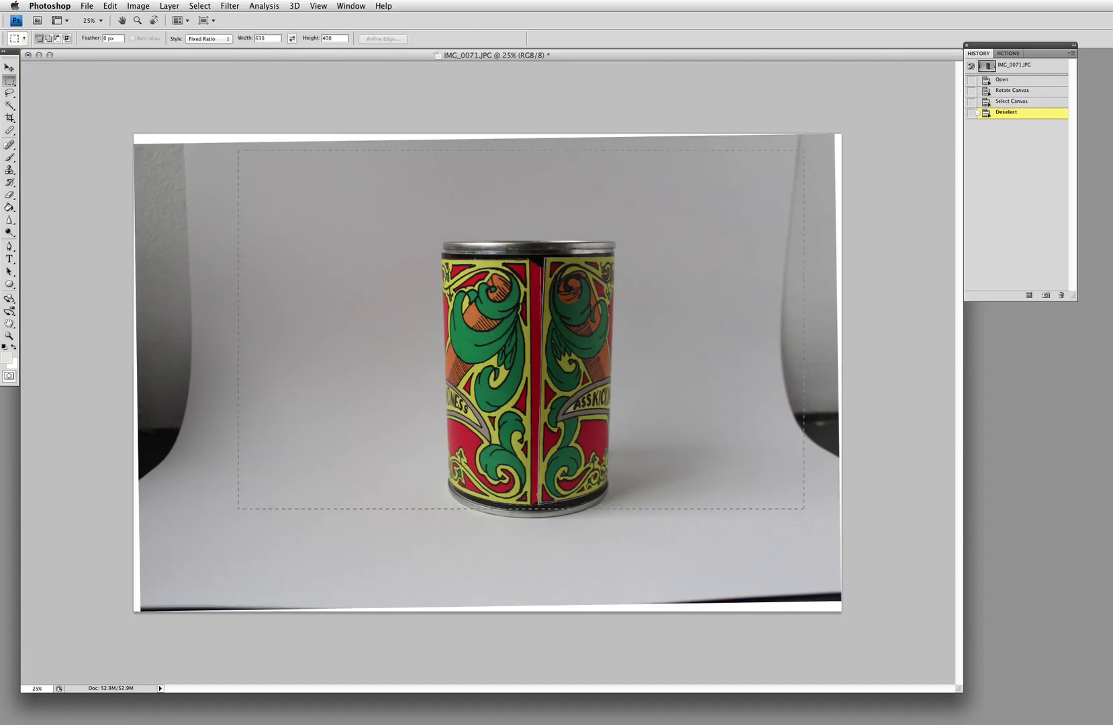
Step: Marquee the area around the can, excluding the white edges and dark corners, crop the photo to it and deselect
left_click_drag(804, 508, 803, 508)
key("Left")
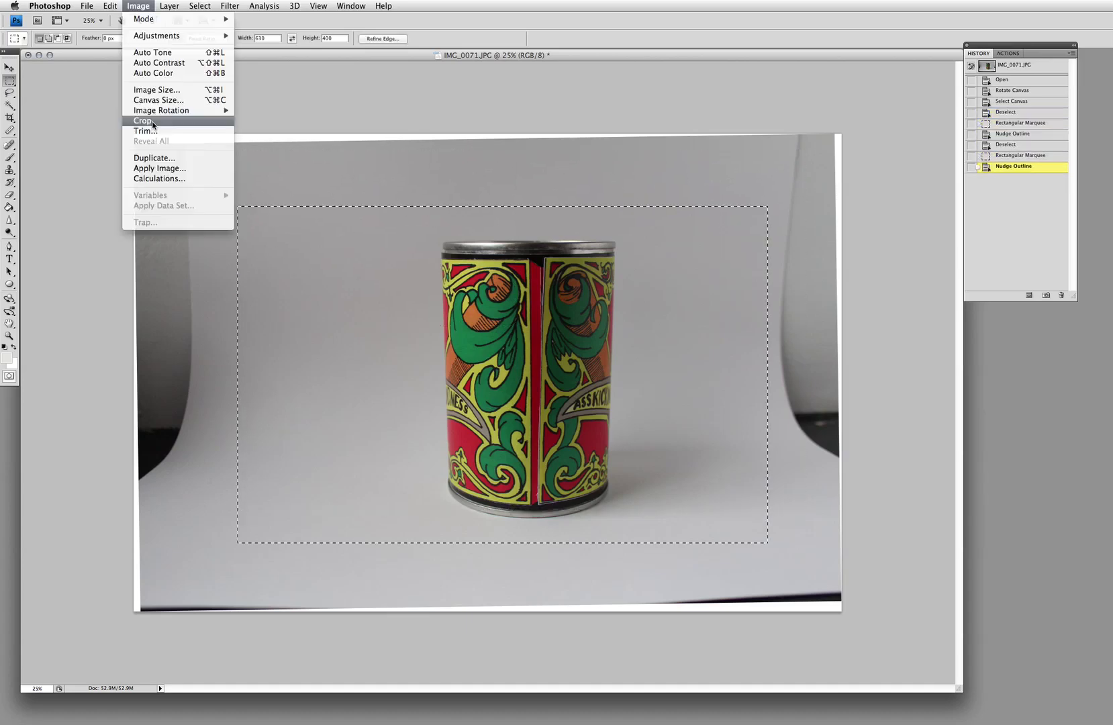
left_click(155, 120)
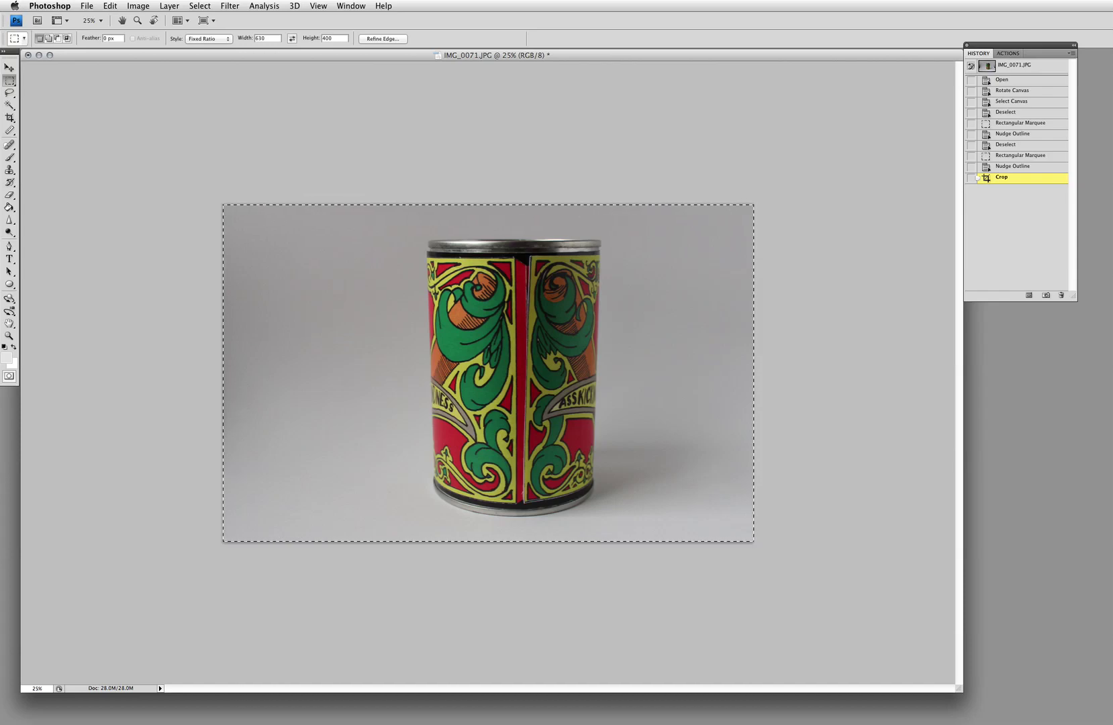
key("super+d")
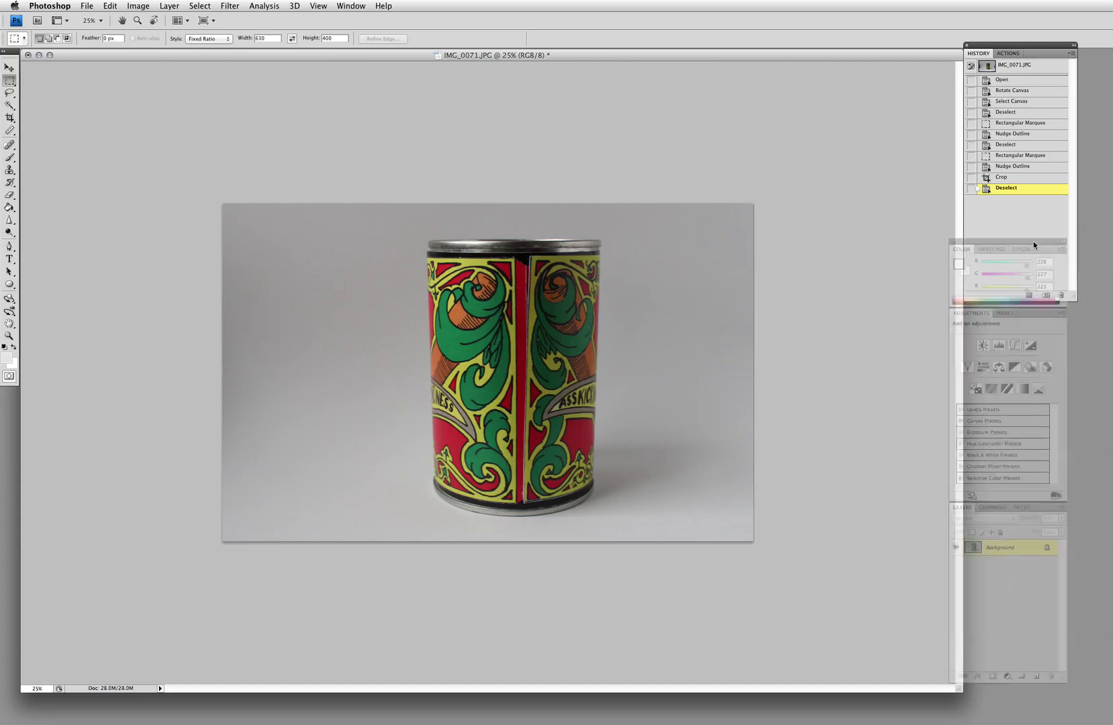
Step: Show the hidden panels and move the History panel clear of the Color panel group
key("shift+Tab")
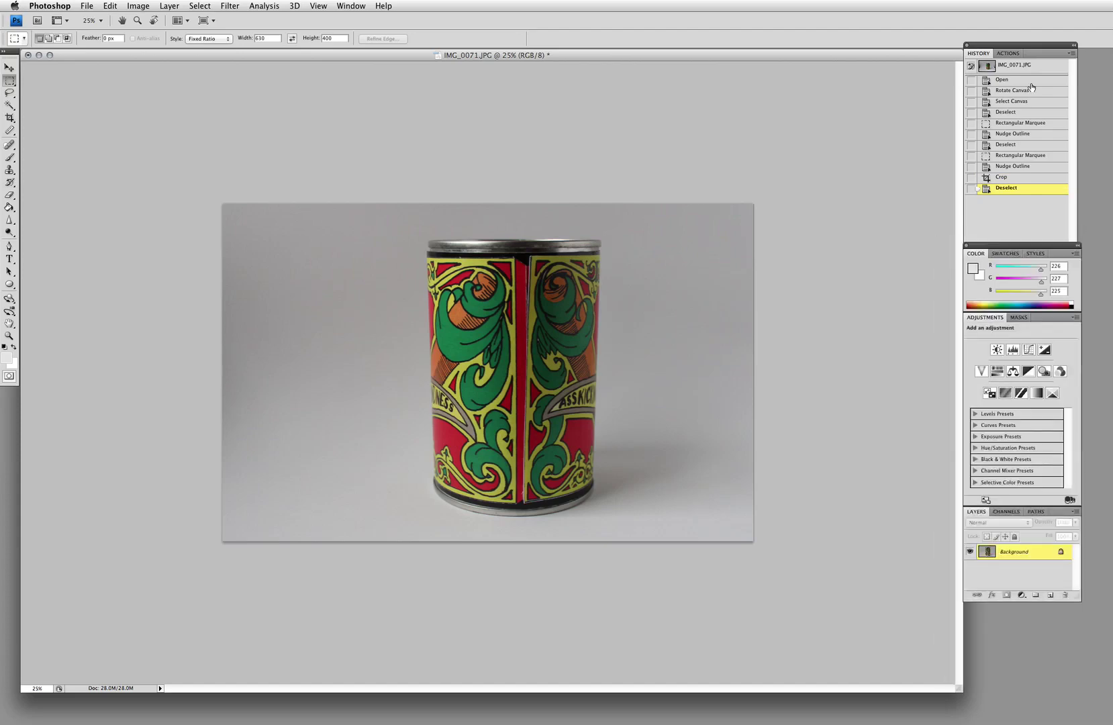
left_click_drag(1021, 46, 887, 68)
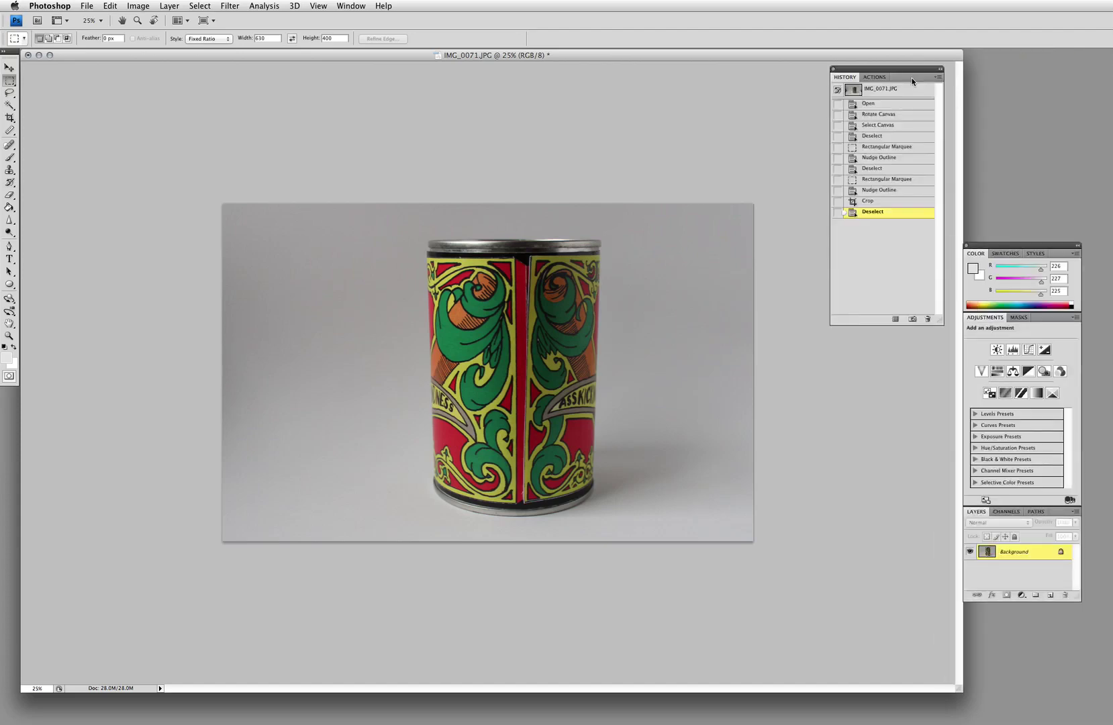
Step: Open the Levels adjustment for the cropped photo and place its dialog beside the can
left_click(139, 5)
mouse_move(201, 35)
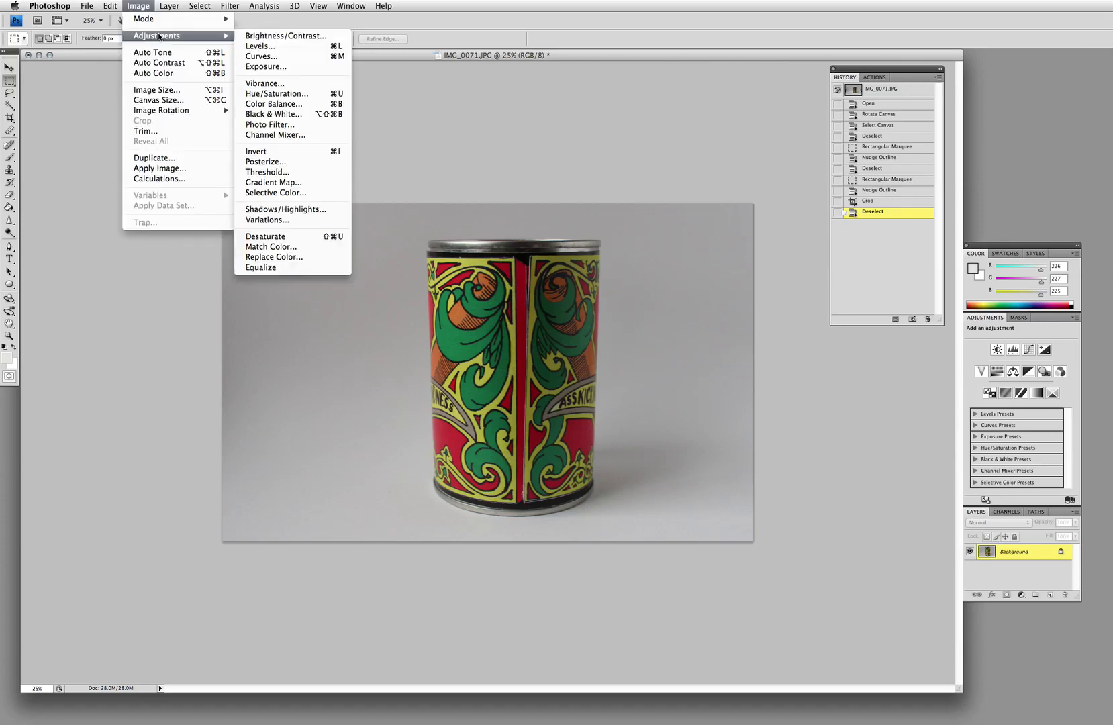
left_click(283, 39)
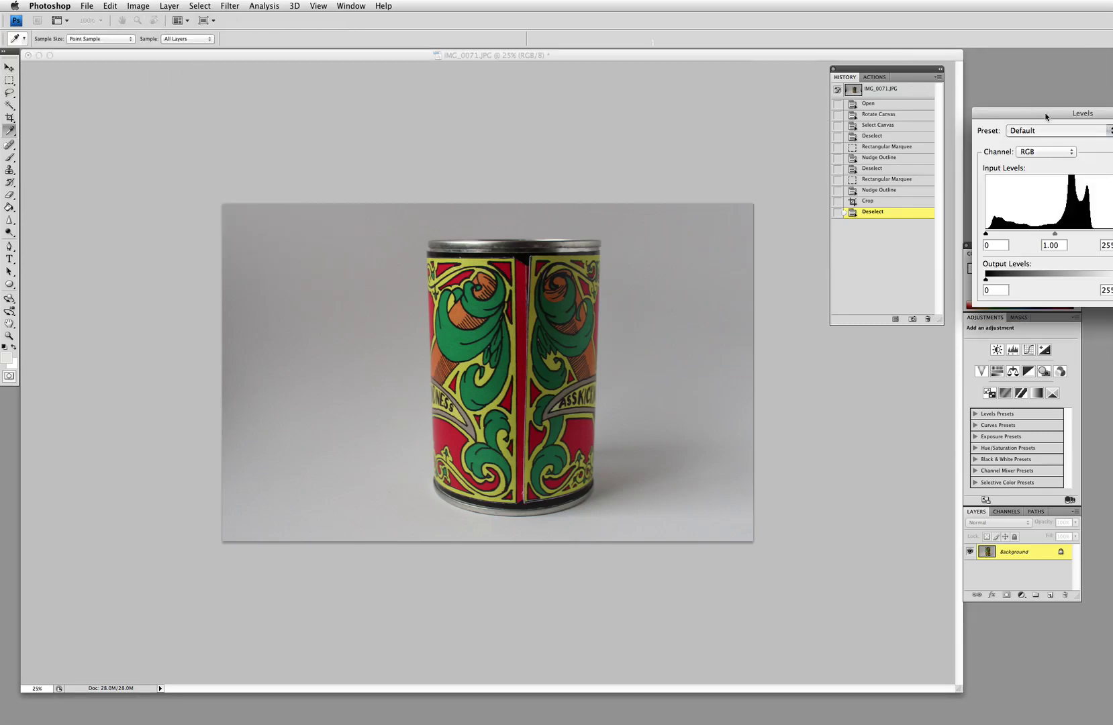
left_click_drag(1043, 115, 795, 338)
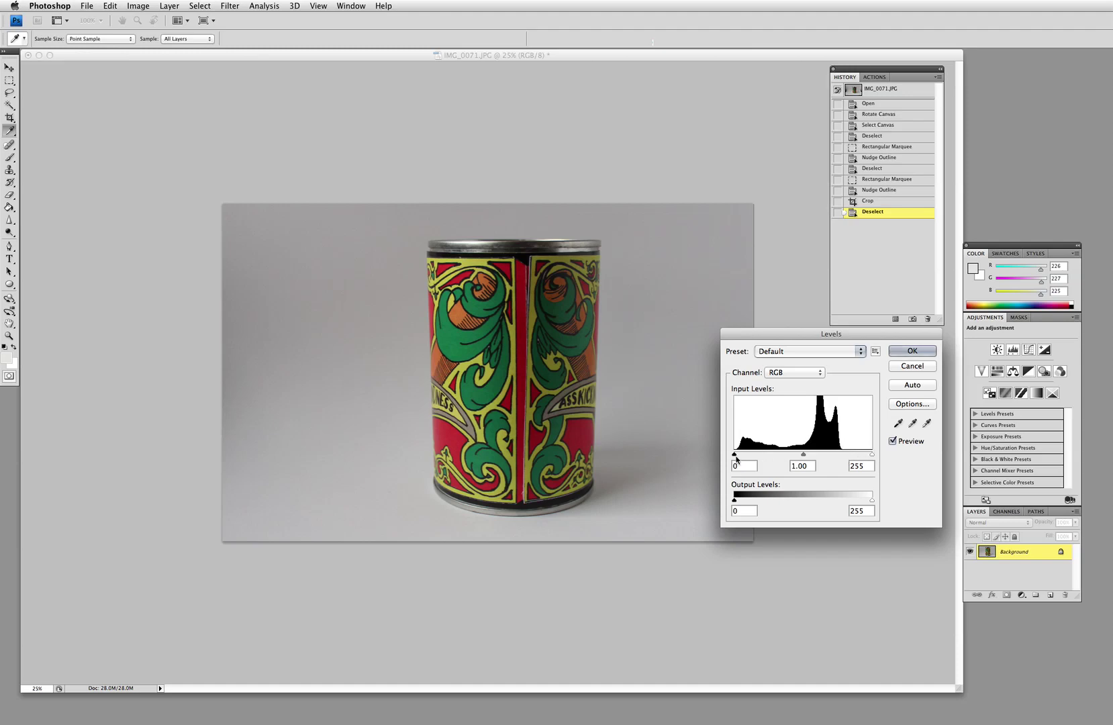
left_click_drag(736, 454, 737, 456)
left_click_drag(737, 457, 728, 454)
Step: Brighten the photo by raising the Levels midtone input to 1.35
double_click(801, 466)
left_click_drag(804, 455, 802, 456)
key("shift+Up")
key("Up")
key("Up")
key("Up")
key("Up")
key("Up")
key("Up")
key("Up")
key("Up")
key("Up")
key("Up")
key("Up")
key("Up")
key("Up")
key("Up")
key("Up")
key("Up")
key("Up")
key("Up")
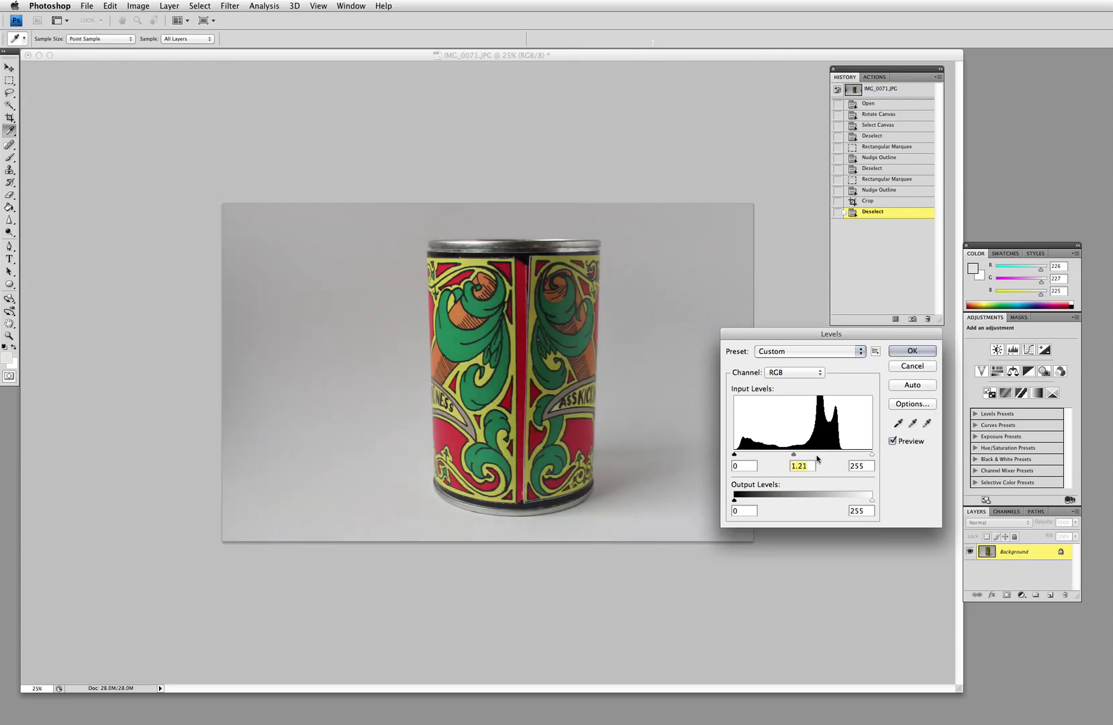
key("Up")
key("Up")
key("Up")
key("Up")
key("Up")
key("Up")
key("Up")
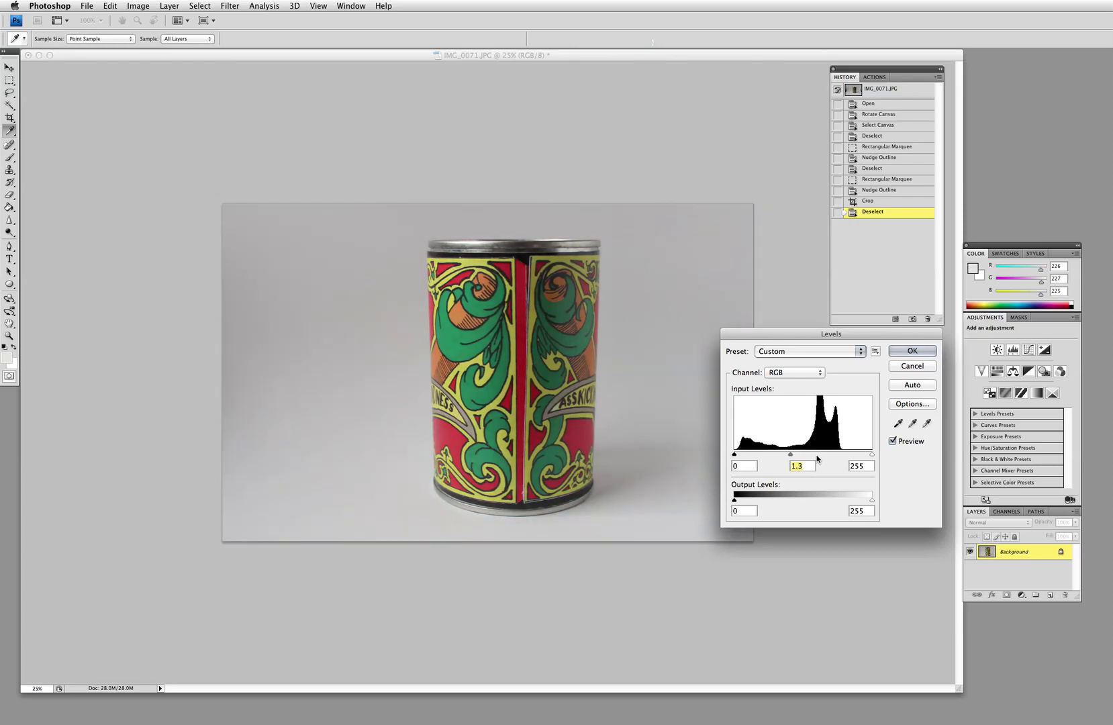
Step: Lower the Levels white input to 208 to brighten the highlights
left_click(890, 462)
left_click(871, 455)
left_click_drag(872, 456, 846, 457)
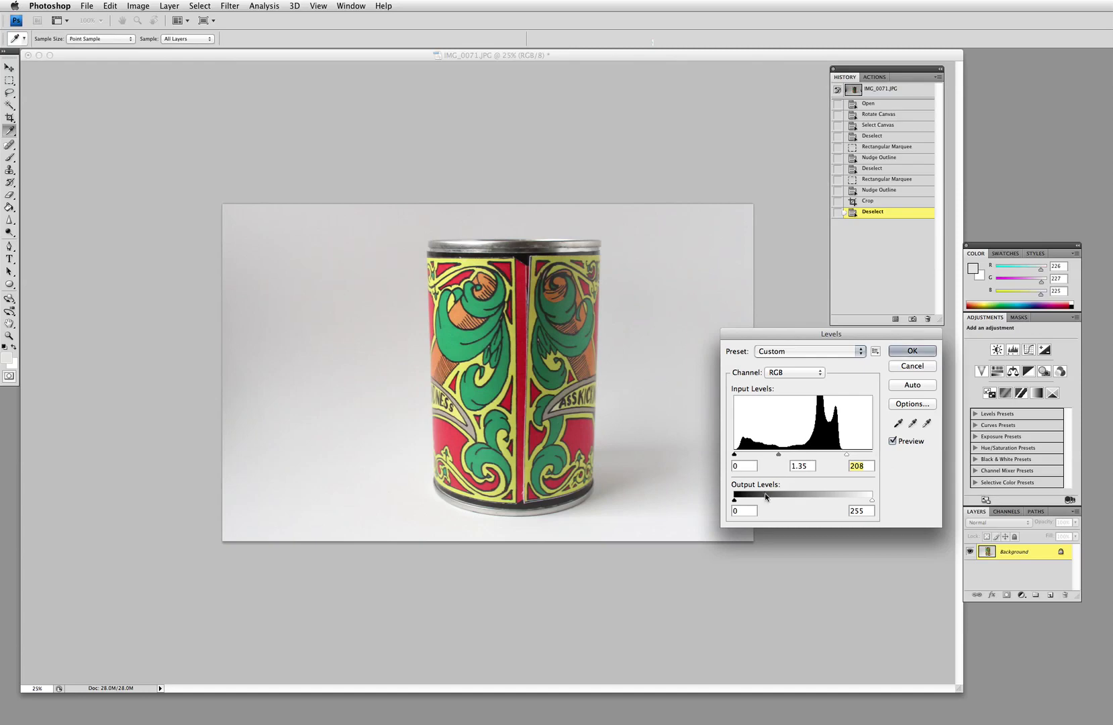
Step: Raise the Levels white input to 236 and reduce the midtone input to 1.20
left_click_drag(846, 456, 847, 457)
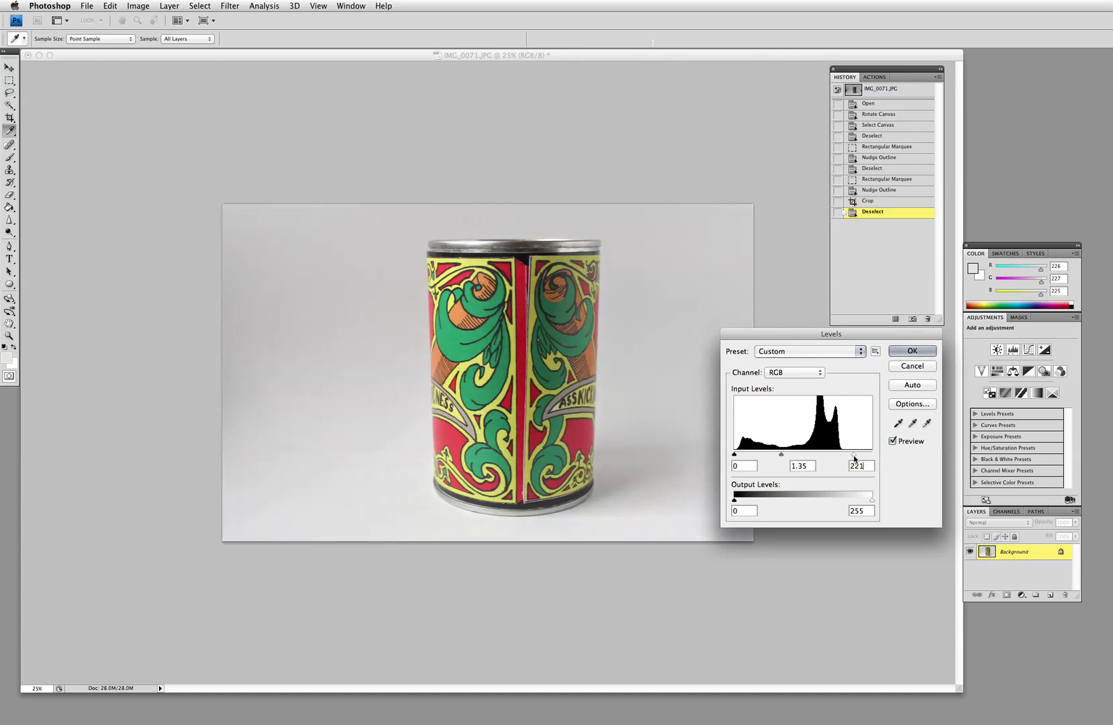
key("Up")
key("Up")
key("Up")
key("Up")
key("Up")
key("Up")
key("Up")
key("Up")
key("Up")
key("Up")
key("Up")
key("Up")
key("Up")
key("Up")
key("Up")
key("Up")
key("Up")
key("Up")
key("Up")
key("Up")
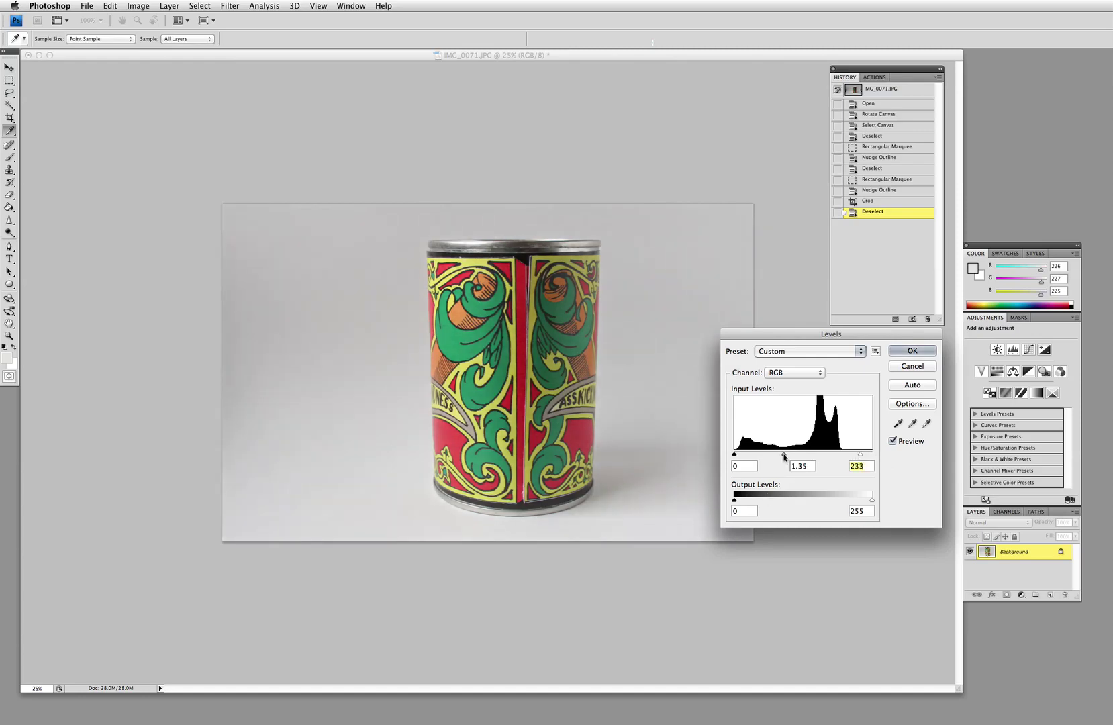
left_click_drag(862, 456, 864, 456)
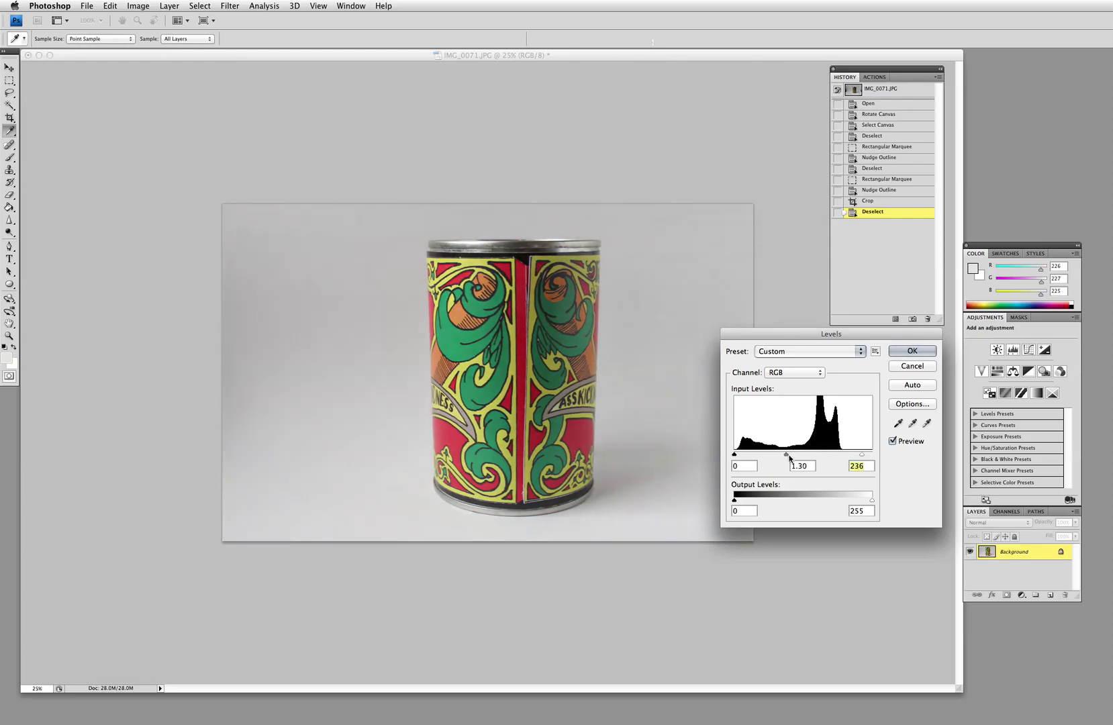
left_click_drag(786, 456, 790, 456)
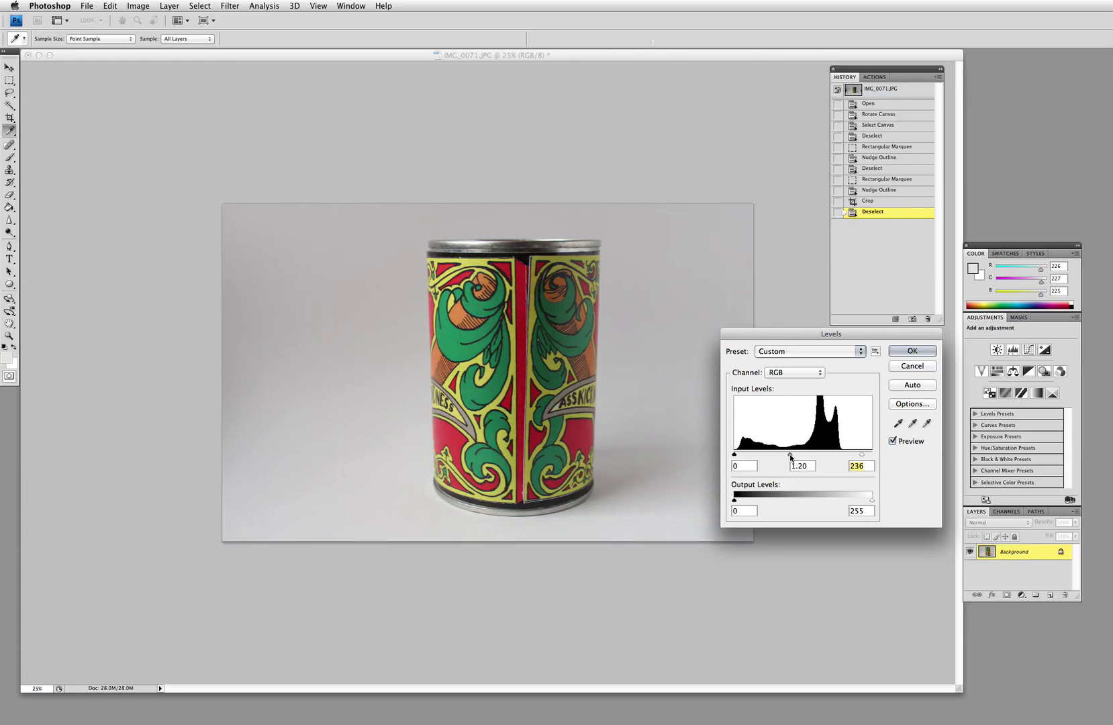
left_click(790, 456)
Step: Set the Levels black input to 5 and restore the white input to 255
left_click_drag(736, 455, 740, 455)
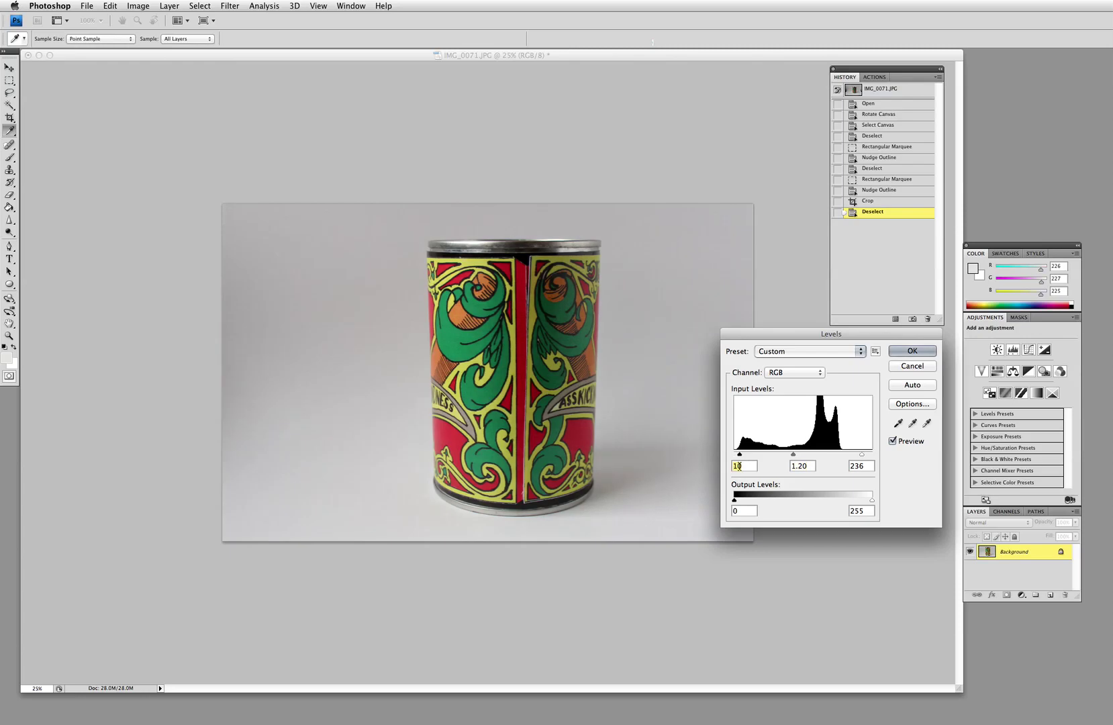
type("7")
left_click_drag(863, 456, 872, 455)
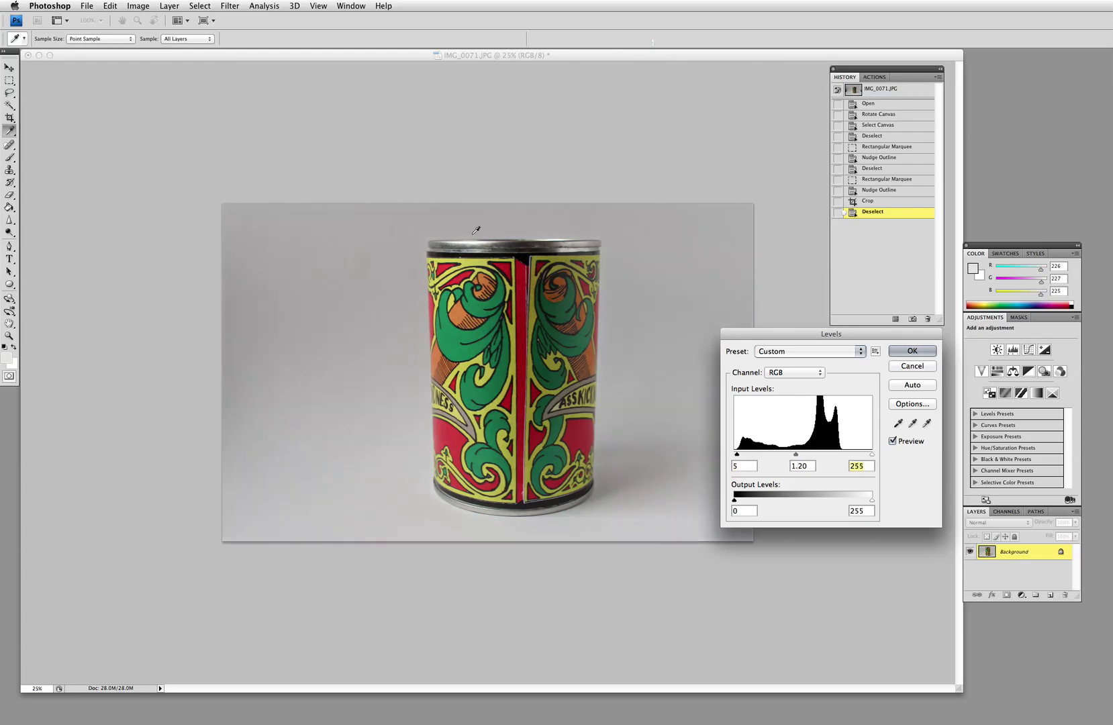
Step: Raise the Levels midtone input to 1.59 to brighten the photo
left_click(790, 465)
type("1.32")
key("Up")
key("Up")
key("Up")
key("Up")
key("Up")
key("Up")
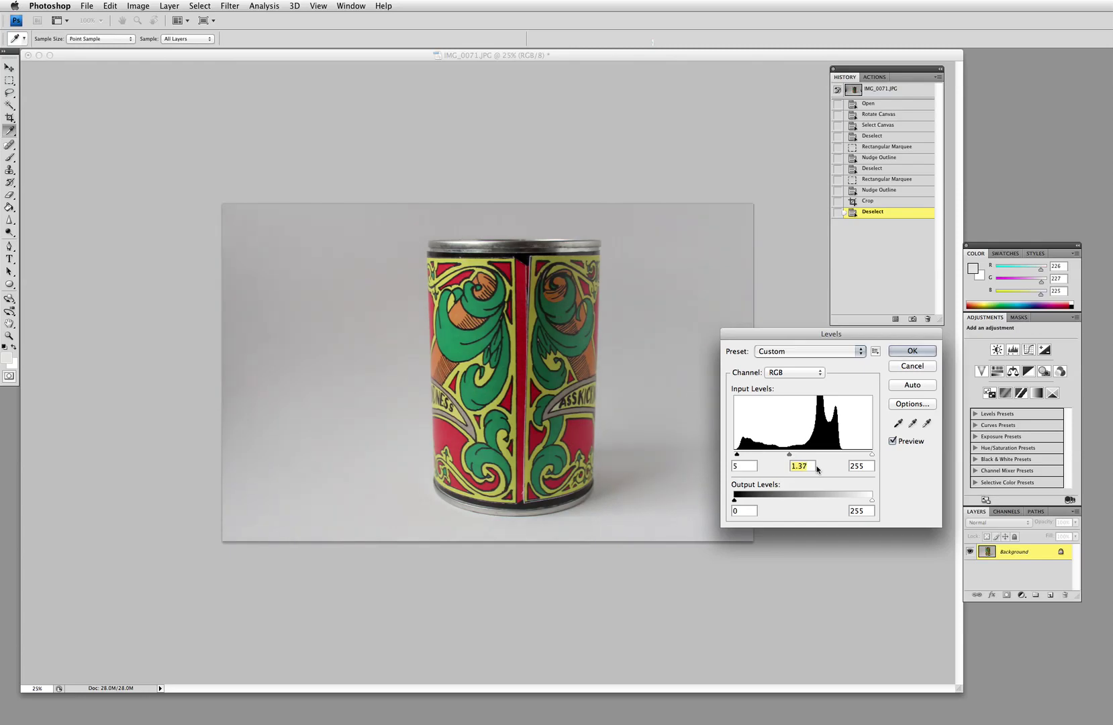
key("shift+Up")
key("shift+Up")
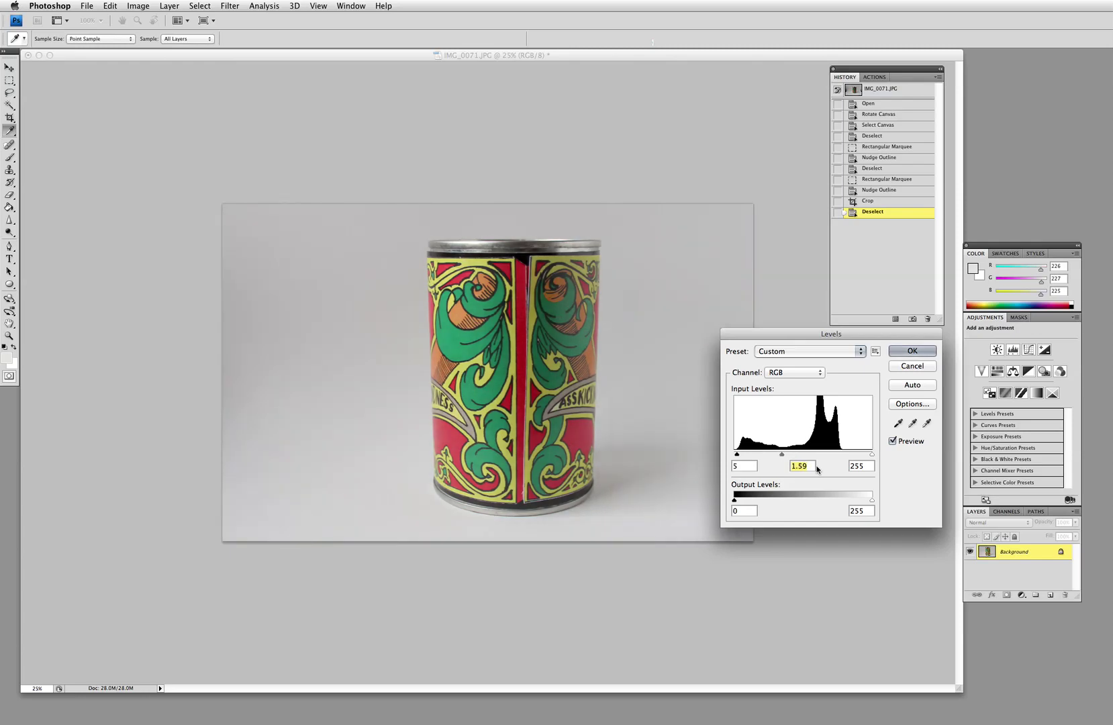
Step: Increase the Levels midtone input slightly further, apply the adjustment and return to the Rectangular Marquee tool
key("Up")
key("Up")
key("Up")
key("Up")
key("Up")
key("Up")
key("Return")
key("m")
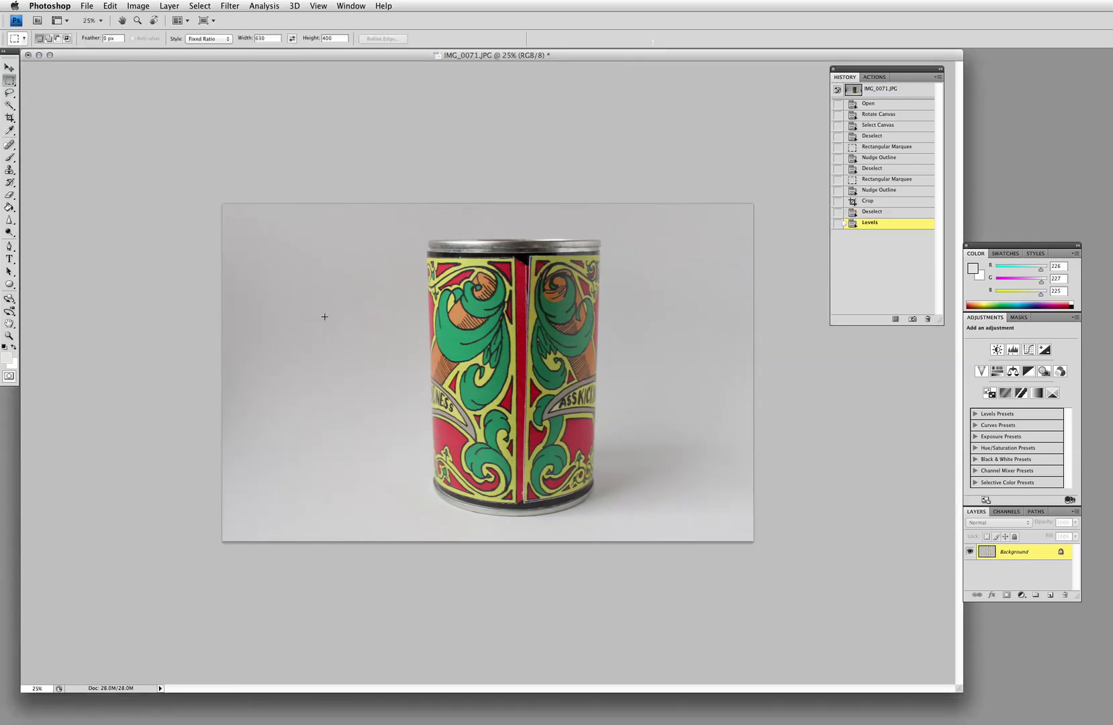
Step: Open Color Balance for the photo and set the midtones' cyan–red level to +4
left_click(144, 5)
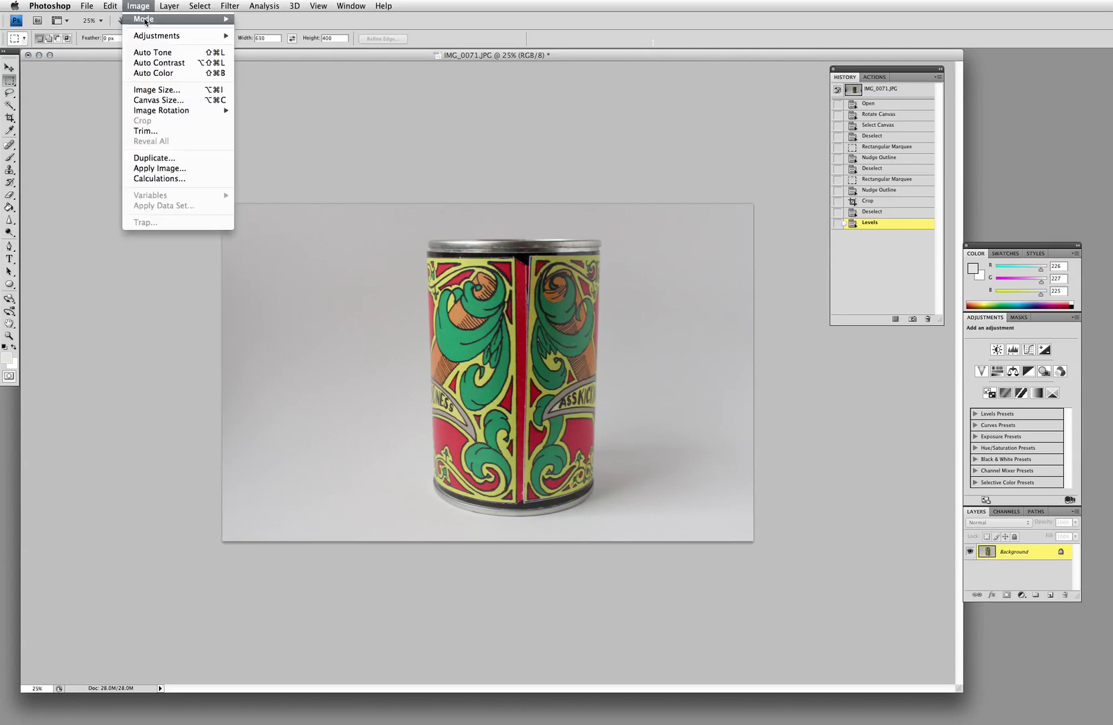
mouse_move(201, 35)
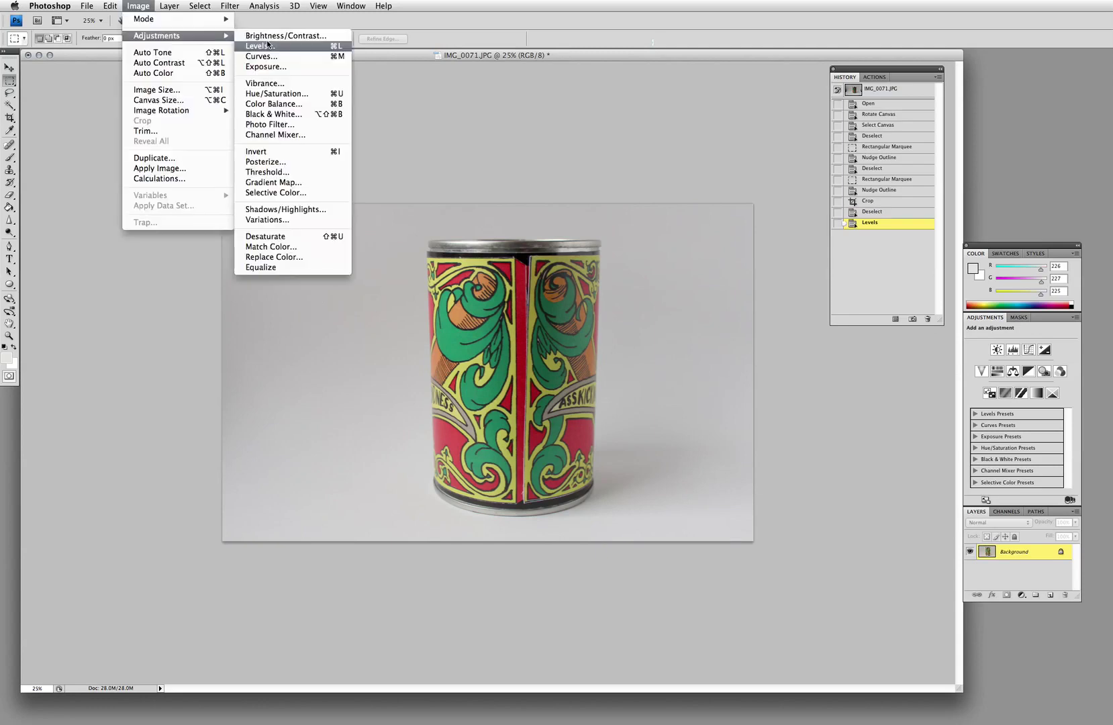
left_click(283, 103)
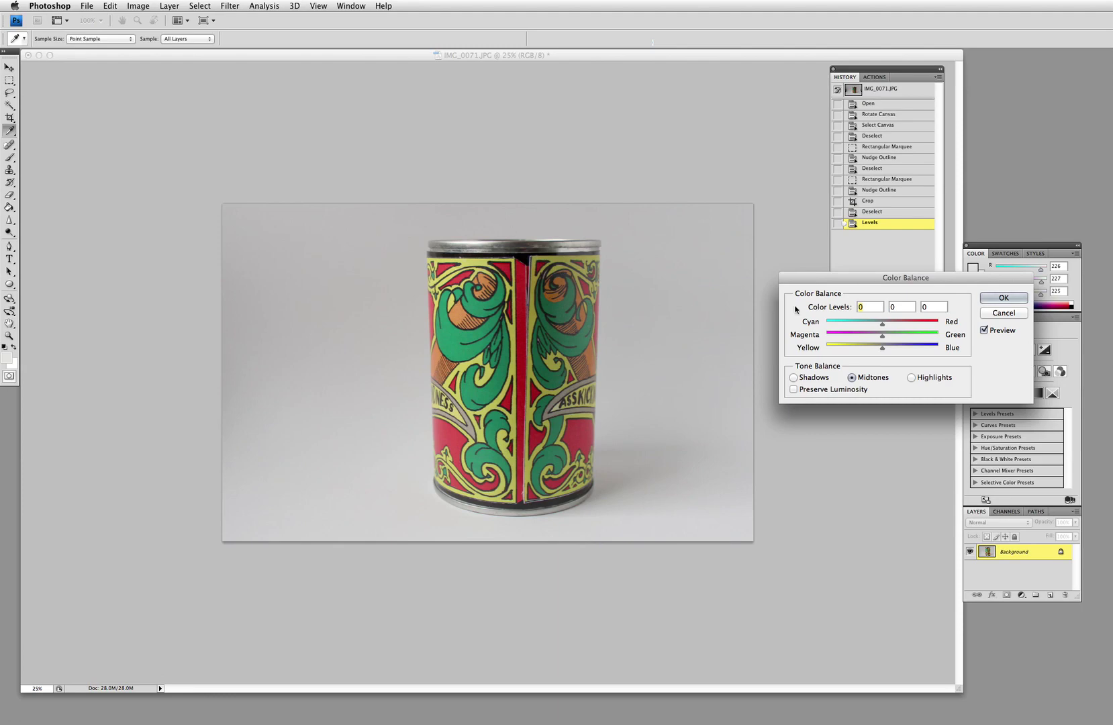
left_click_drag(860, 281, 773, 338)
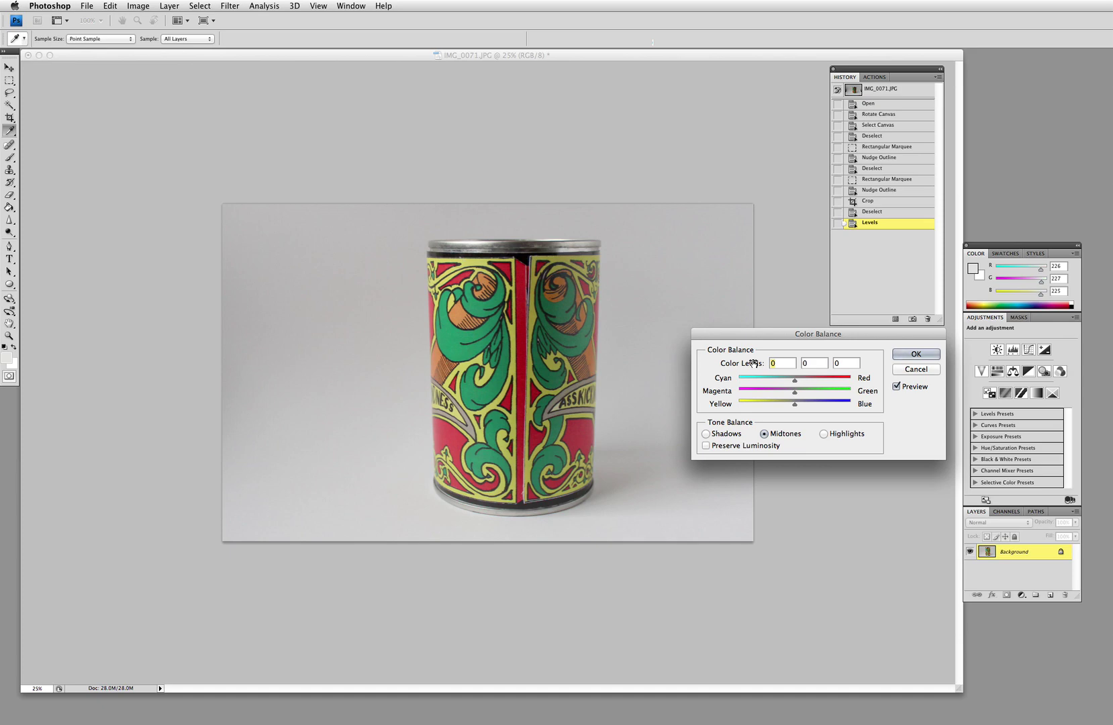
left_click_drag(753, 363, 754, 363)
key("Up")
key("Up")
key("Up")
key("Up")
Step: Set the midtones' magenta–green level to -8 and the yellow–blue level to +6
left_click(819, 363)
key("Down")
key("Down")
key("Down")
key("Down")
key("Up")
left_click(846, 364)
key("Up")
key("Up")
key("Up")
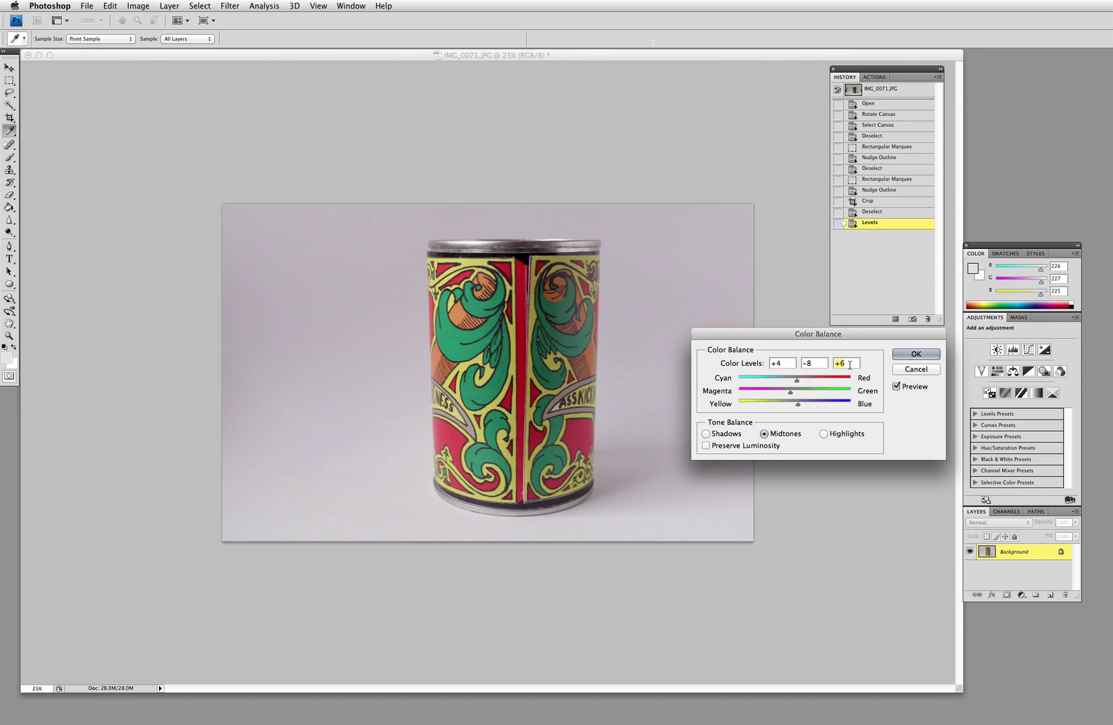
Step: Reduce the midtones' yellow–blue level to +3
key("Down")
key("Down")
key("Down")
key("Down")
key("Down")
key("Up")
key("Up")
Step: Set the midtones' magenta–green level to -1 and the cyan–red level to +2
left_click(815, 362)
key("Up")
key("Up")
key("Up")
key("Up")
key("Up")
key("Up")
key("Up")
key("Up")
key("Down")
left_click(784, 362)
key("Down")
key("Down")
Step: Compare the photo with and without the Color Balance preview, shift the midtones slightly further toward magenta and apply
left_click(897, 387)
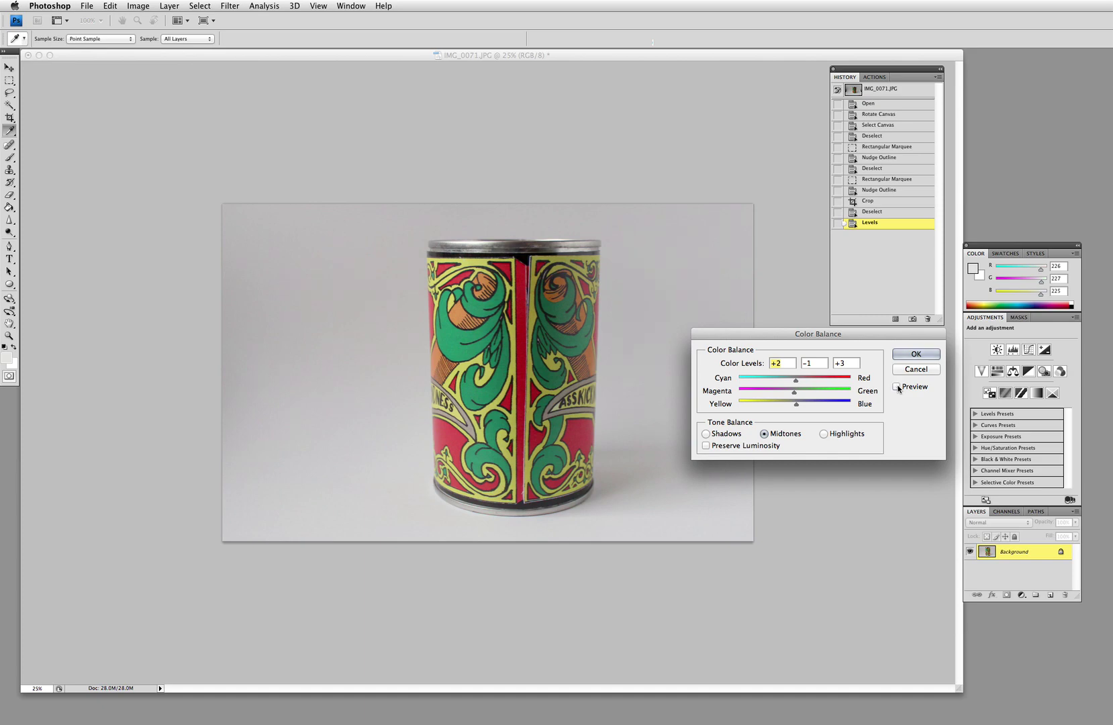
left_click(897, 386)
left_click(896, 387)
left_click(897, 386)
left_click(819, 367)
double_click(819, 367)
key("Down")
key("Down")
key("Down")
key("Down")
left_click(915, 353)
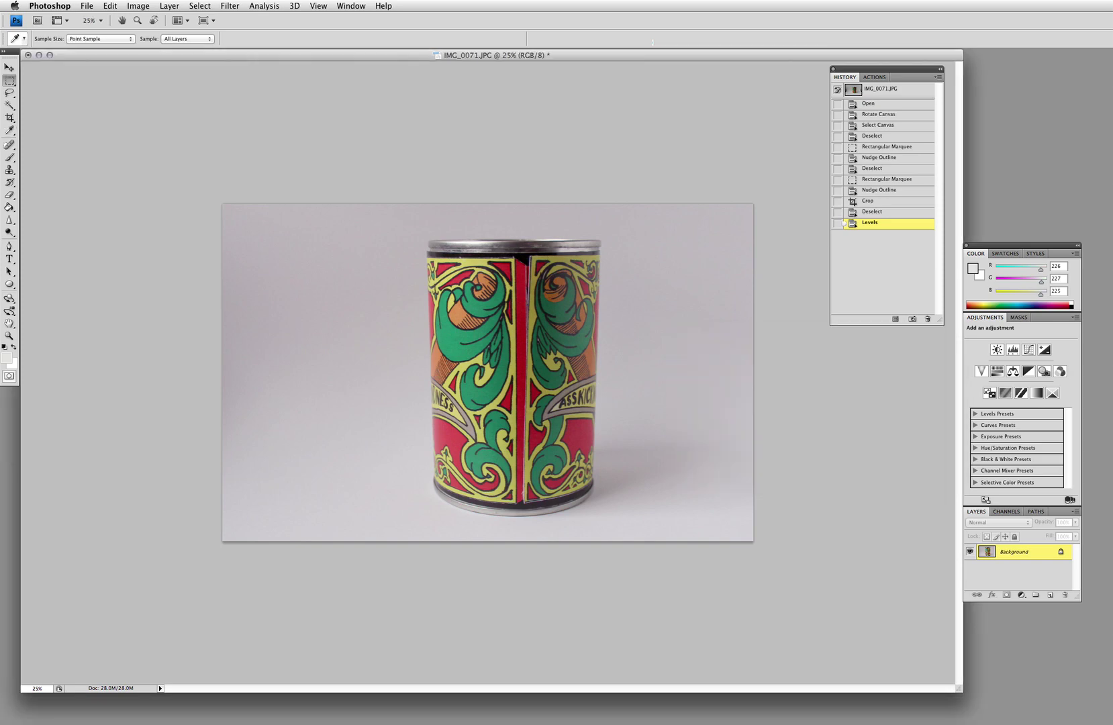
Step: Set the photo's brightness to 10 and contrast to 10 in a Brightness/Contrast adjustment
key("m")
left_click(139, 5)
mouse_move(154, 36)
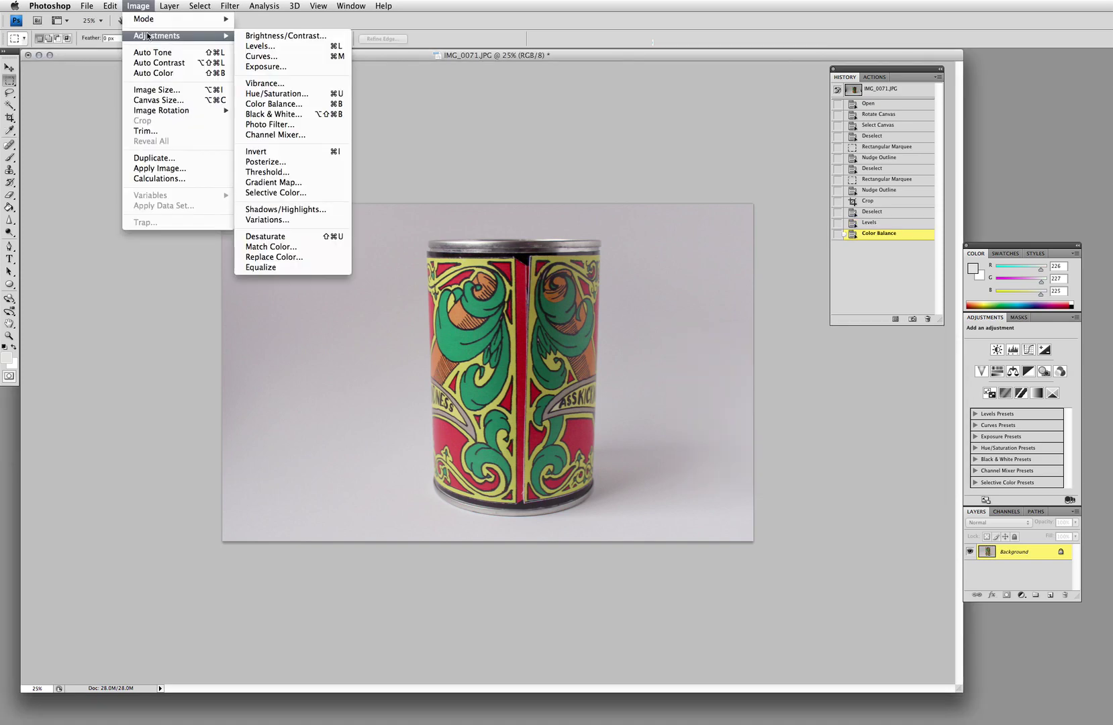
left_click(295, 36)
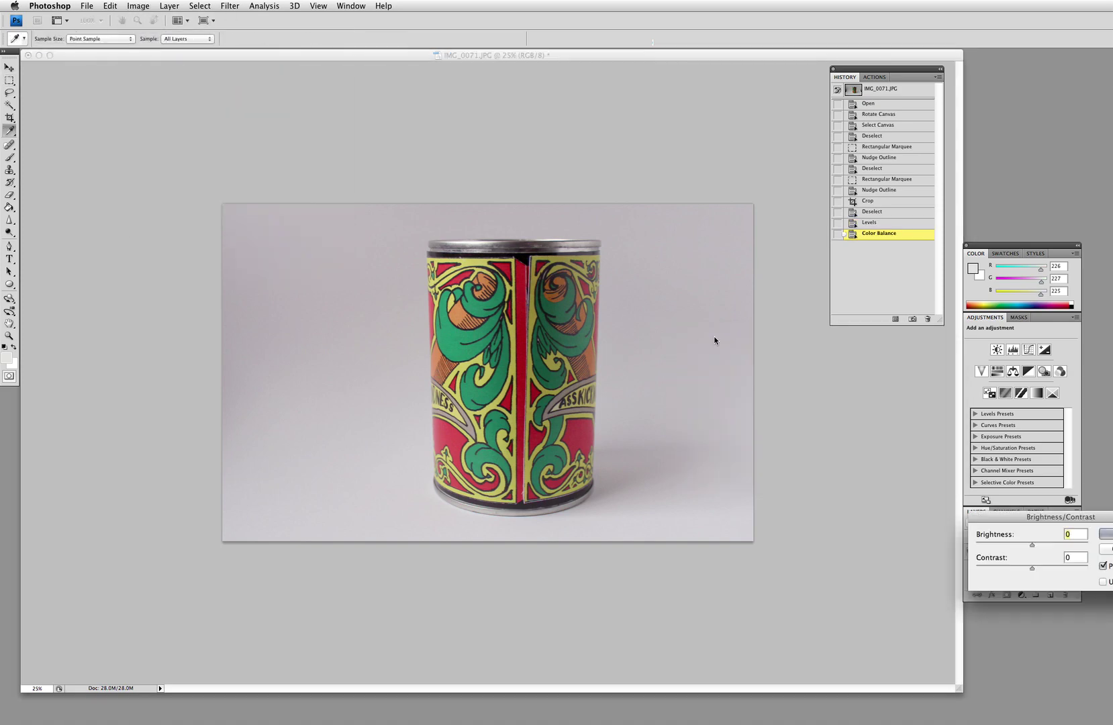
left_click_drag(1082, 516, 834, 442)
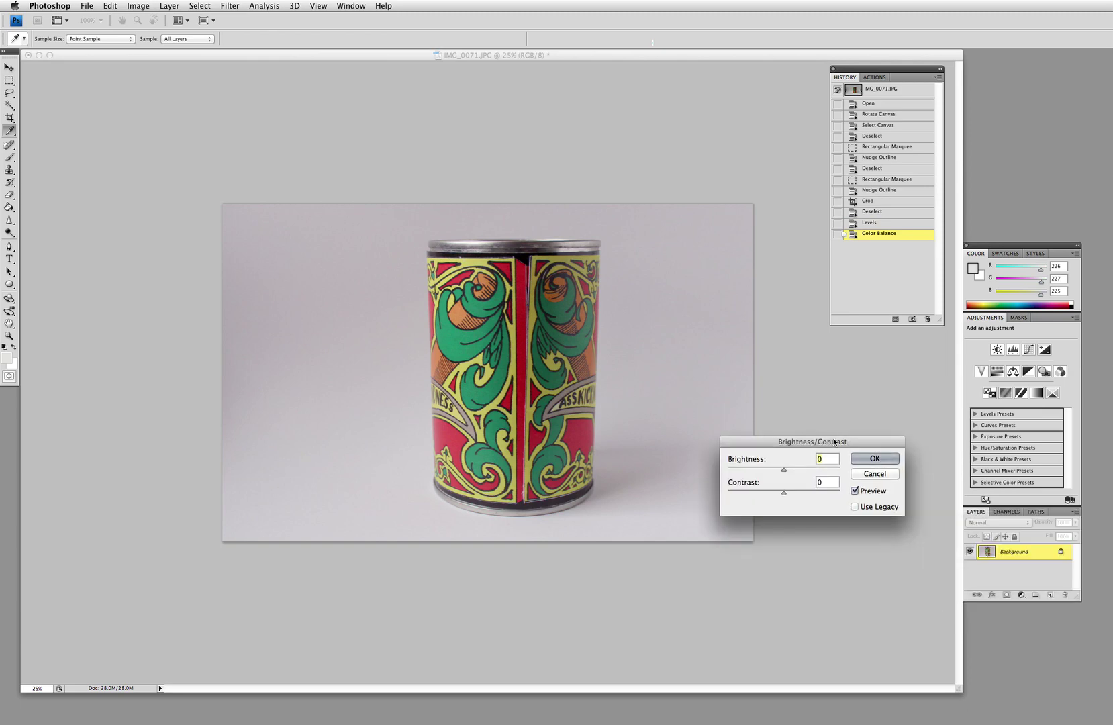
key("shift+Up")
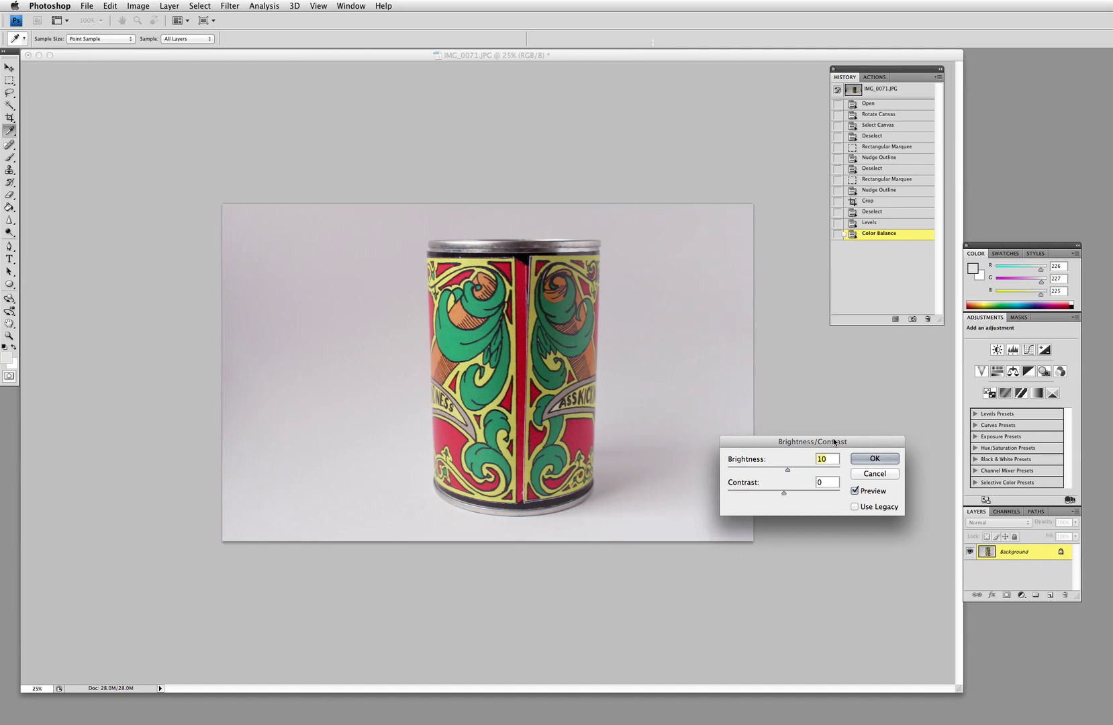
key("Tab")
type("10010")
Step: Compare the photo with and without the Brightness/Contrast preview and apply the adjustment
left_click(862, 491)
left_click(862, 493)
left_click(862, 492)
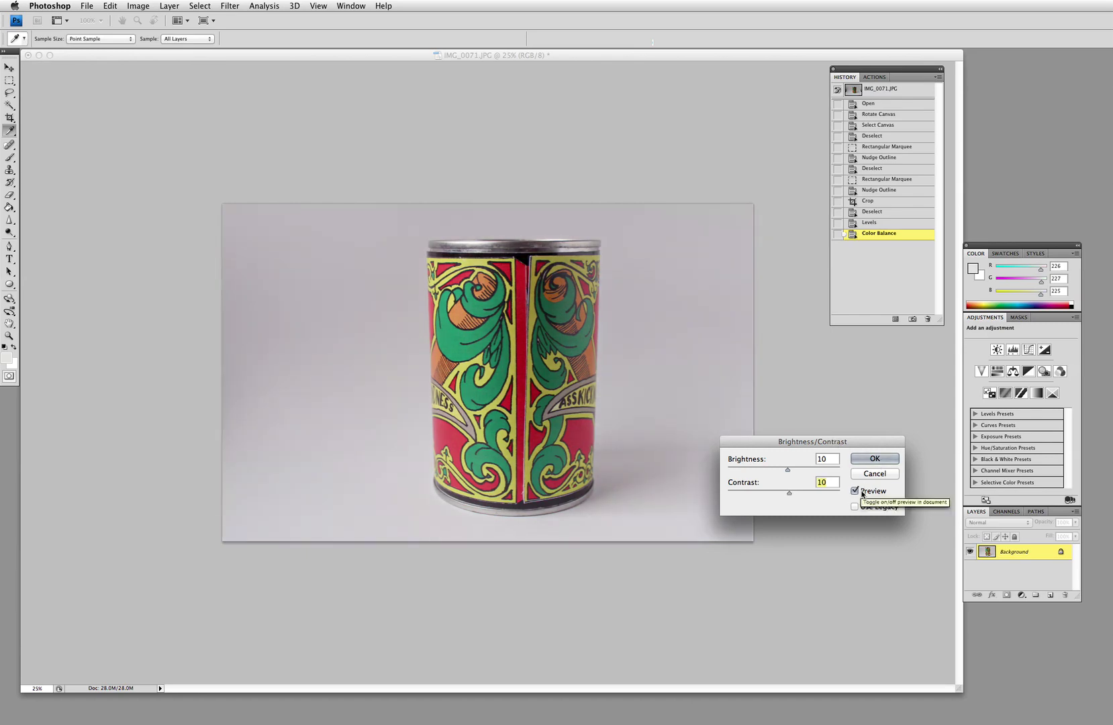
left_click(861, 492)
left_click(879, 461)
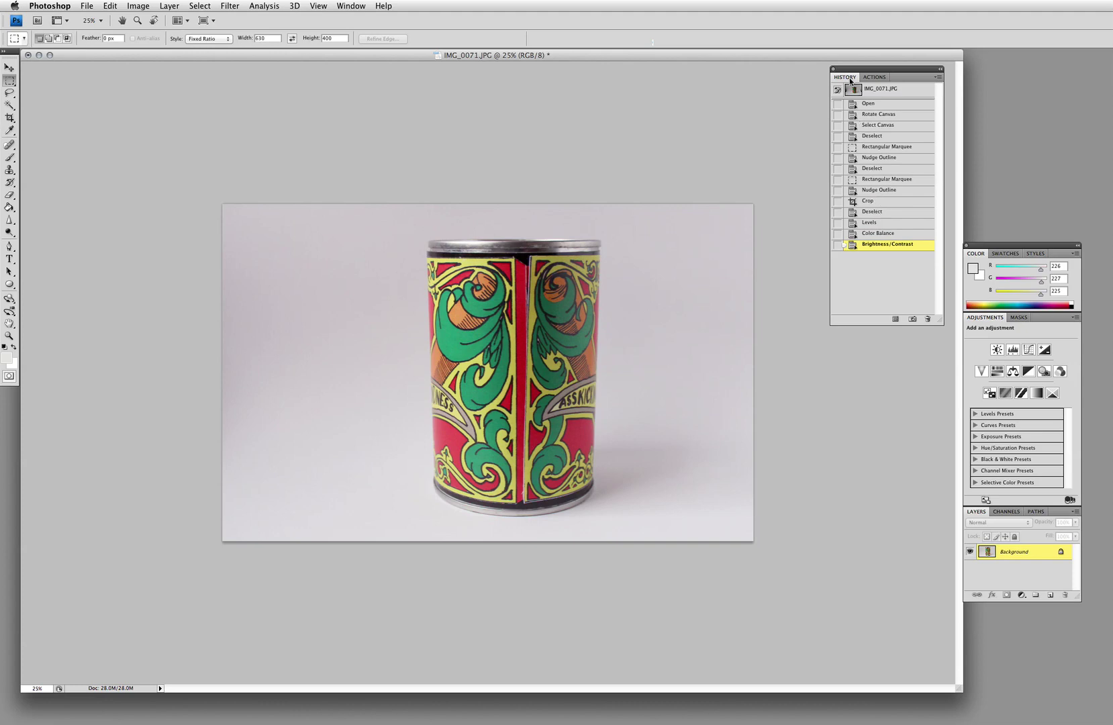
Step: Compare the cropped, uncorrected photo with the fully corrected version by switching between the Crop and Brightness/Contrast history states
left_click(350, 6)
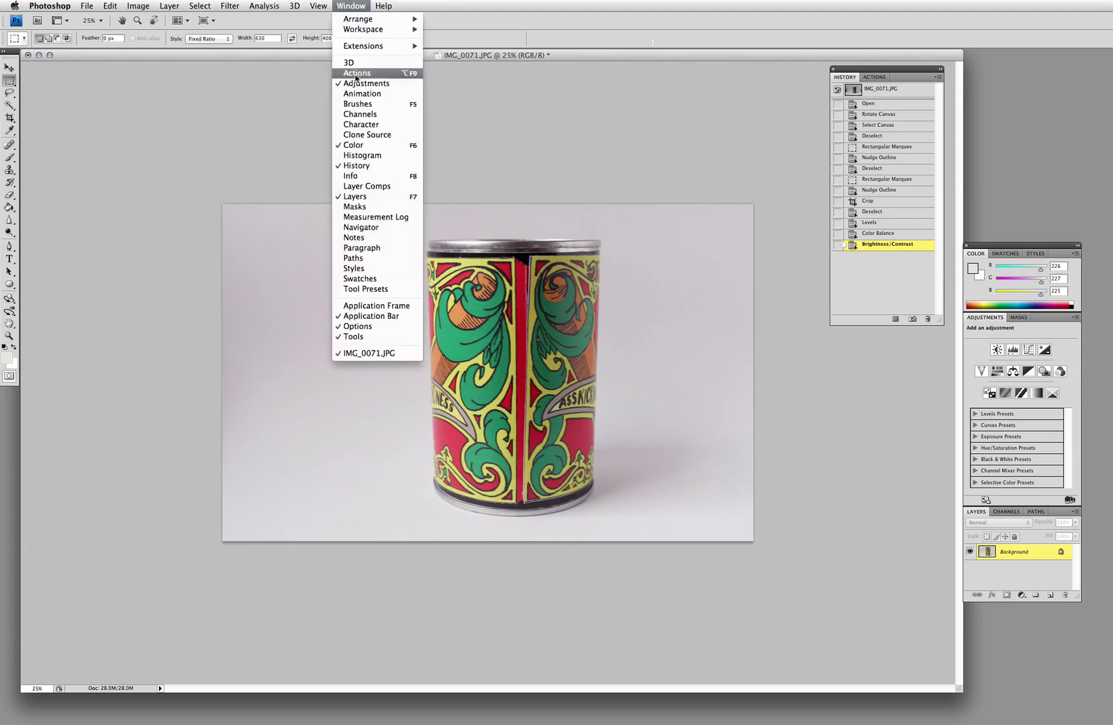
left_click(350, 5)
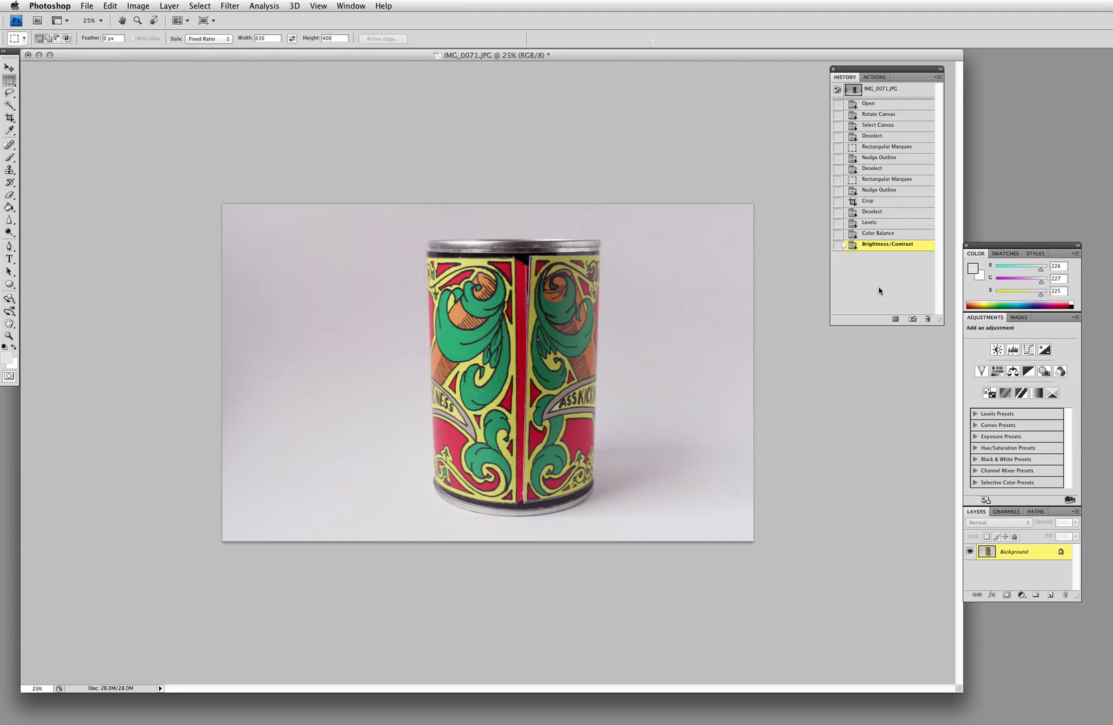
left_click(873, 200)
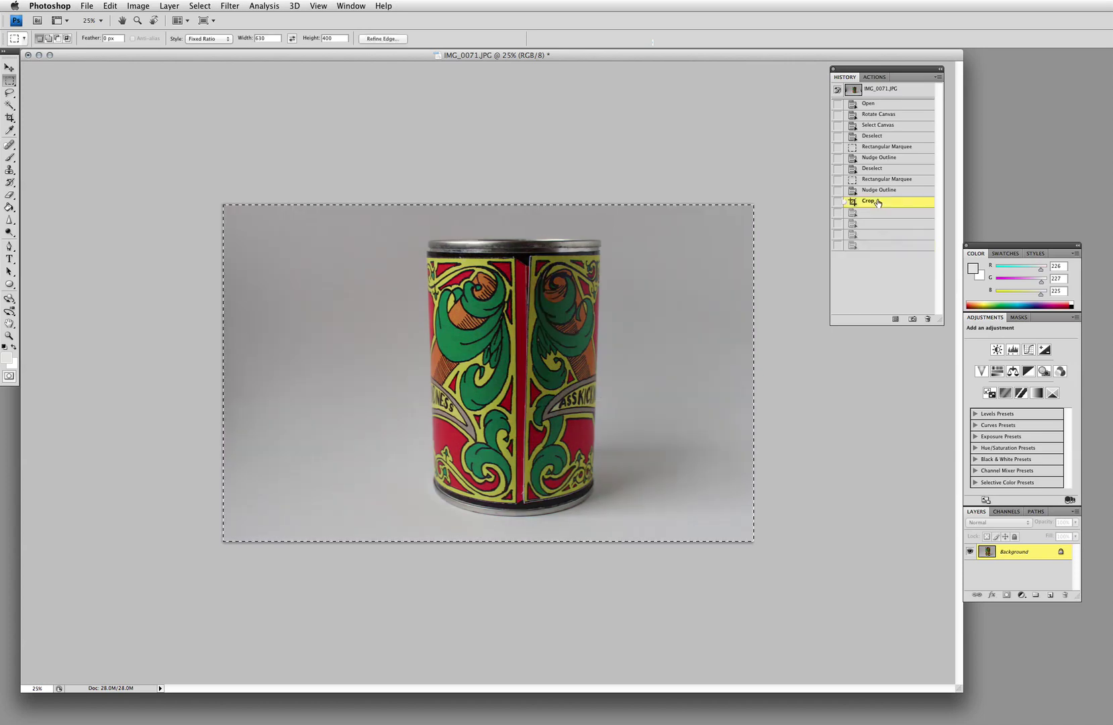
left_click(886, 245)
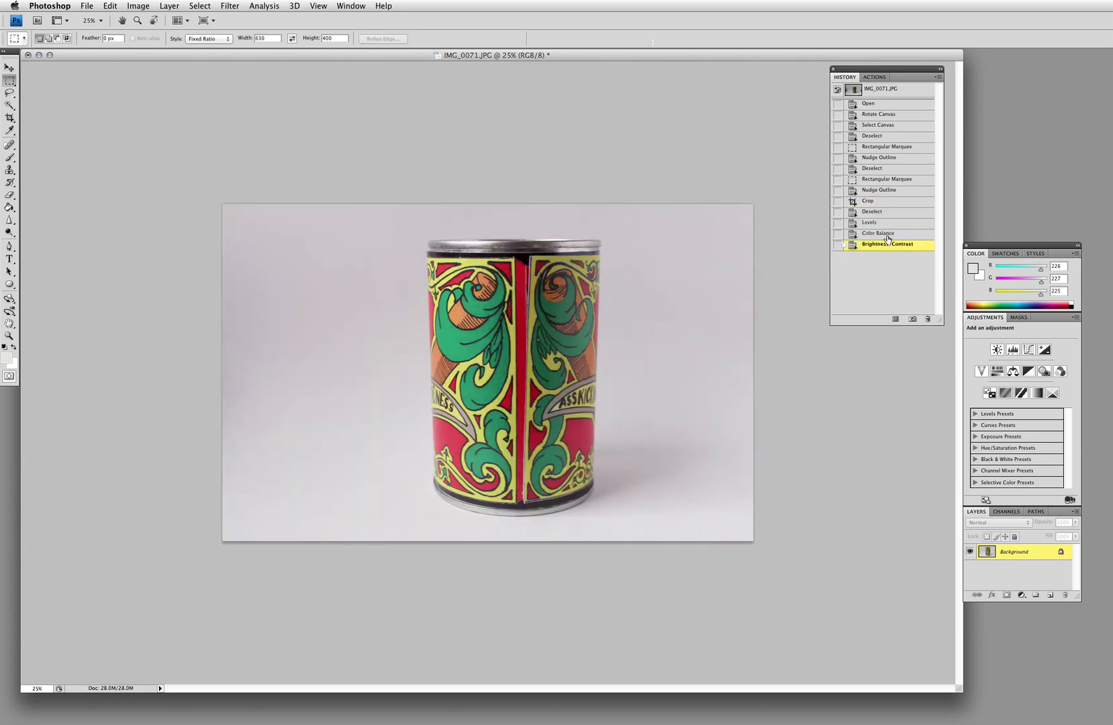
left_click(876, 201)
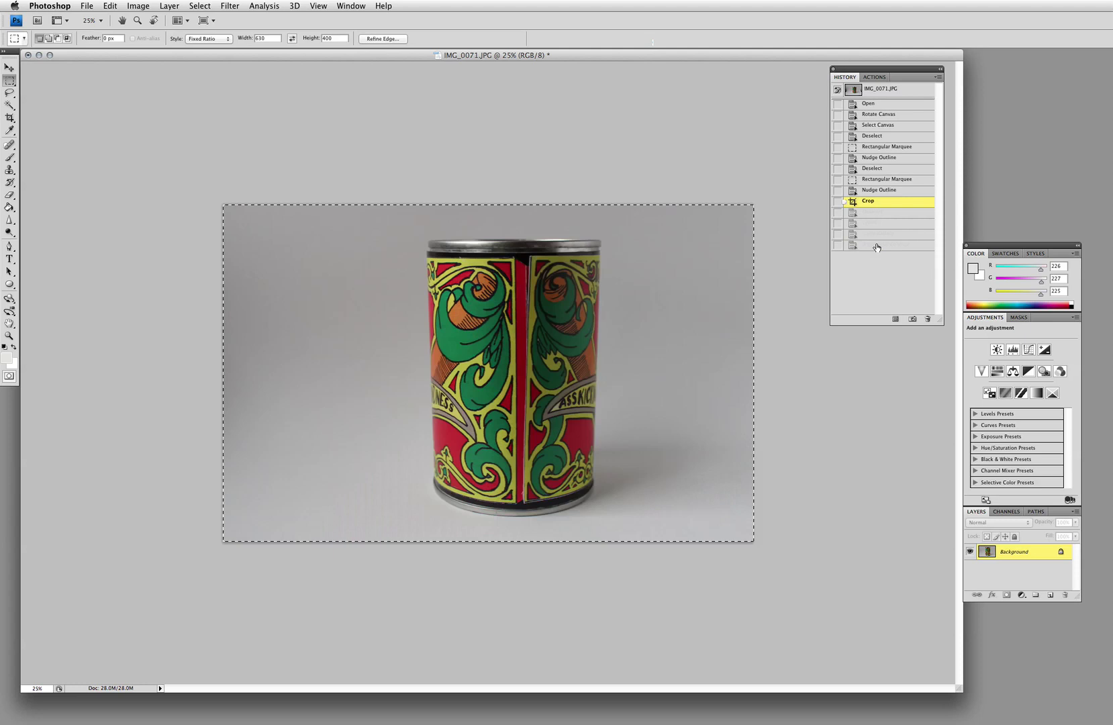
left_click(877, 246)
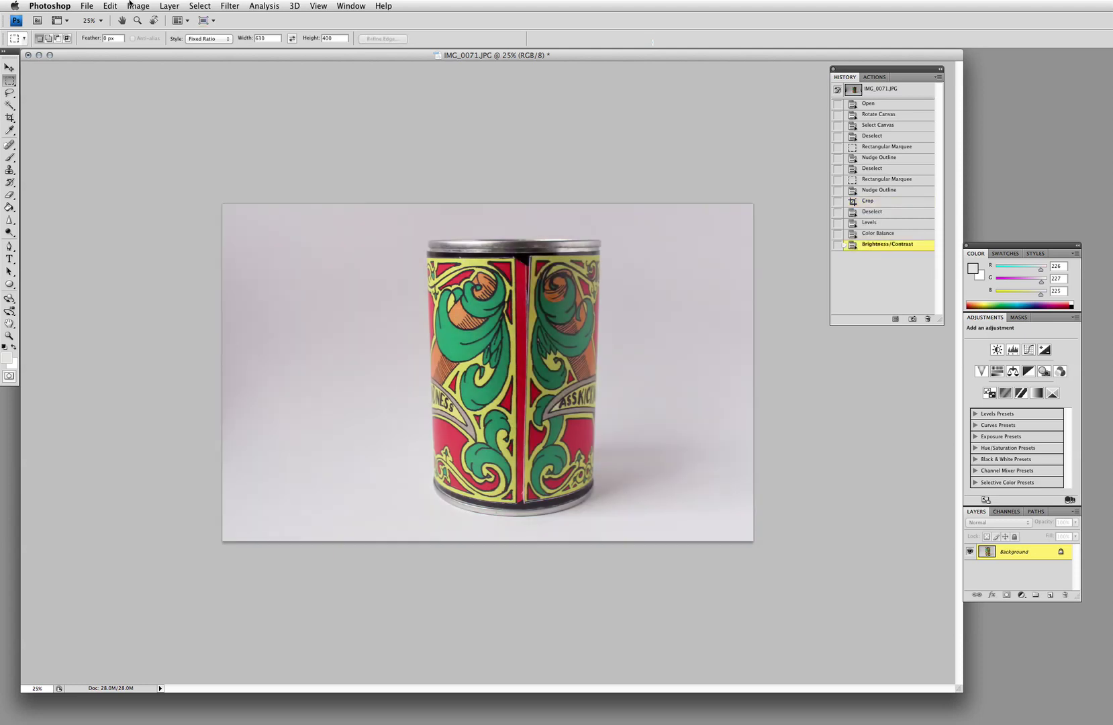
Step: Sharpen the photo with Unsharp Mask at amount 32%, radius 1.8 pixels and threshold 0, comparing the preview before applying
left_click(92, 5)
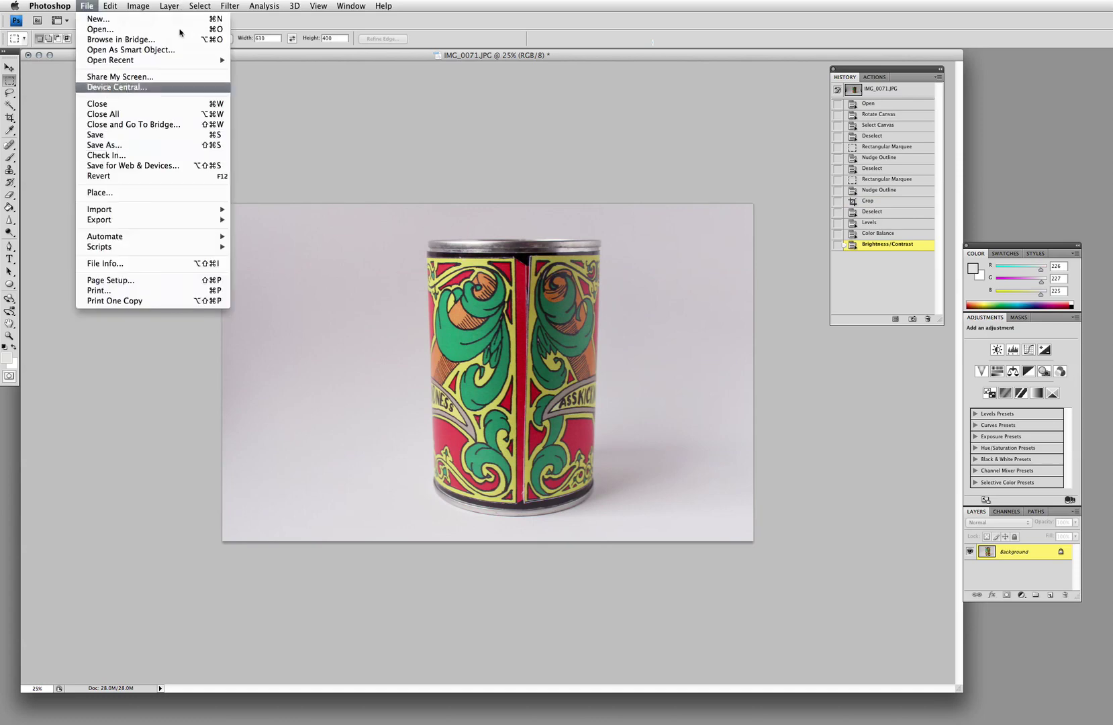
mouse_move(230, 6)
mouse_move(250, 167)
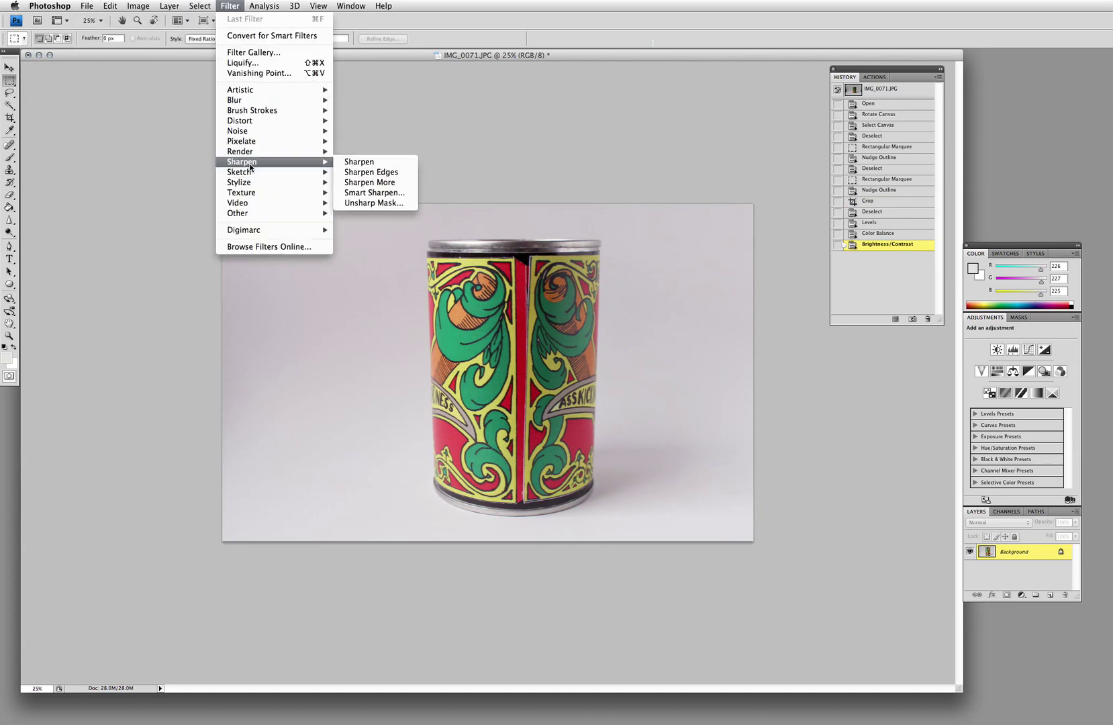
left_click(385, 201)
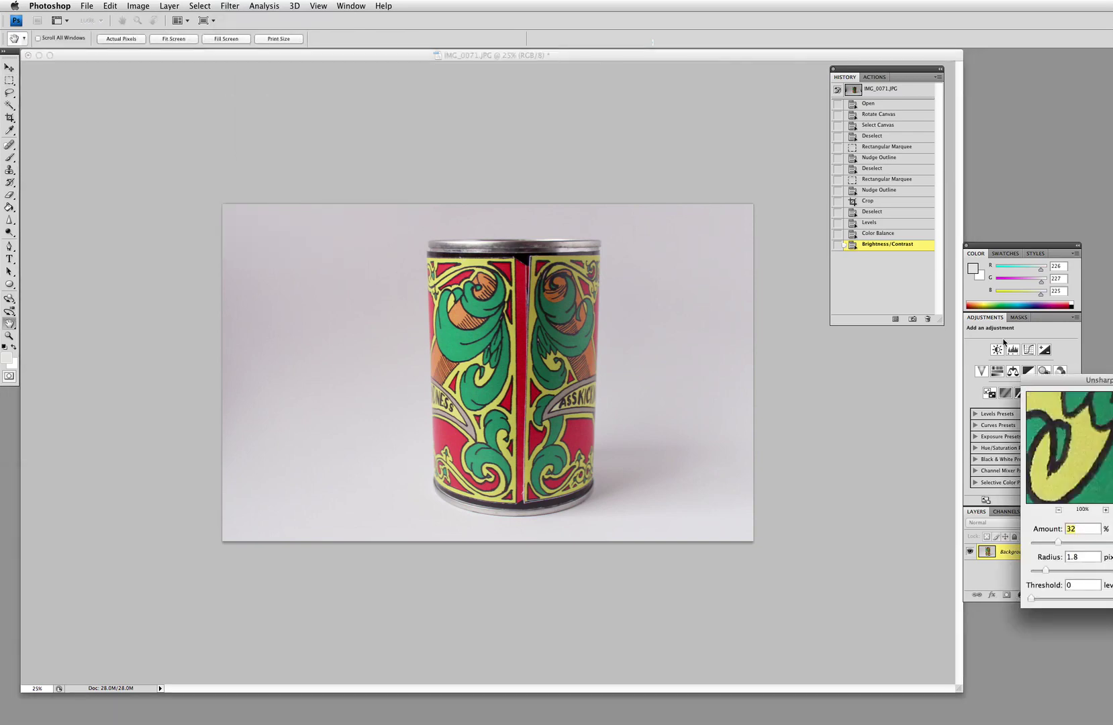
left_click_drag(1073, 382, 759, 324)
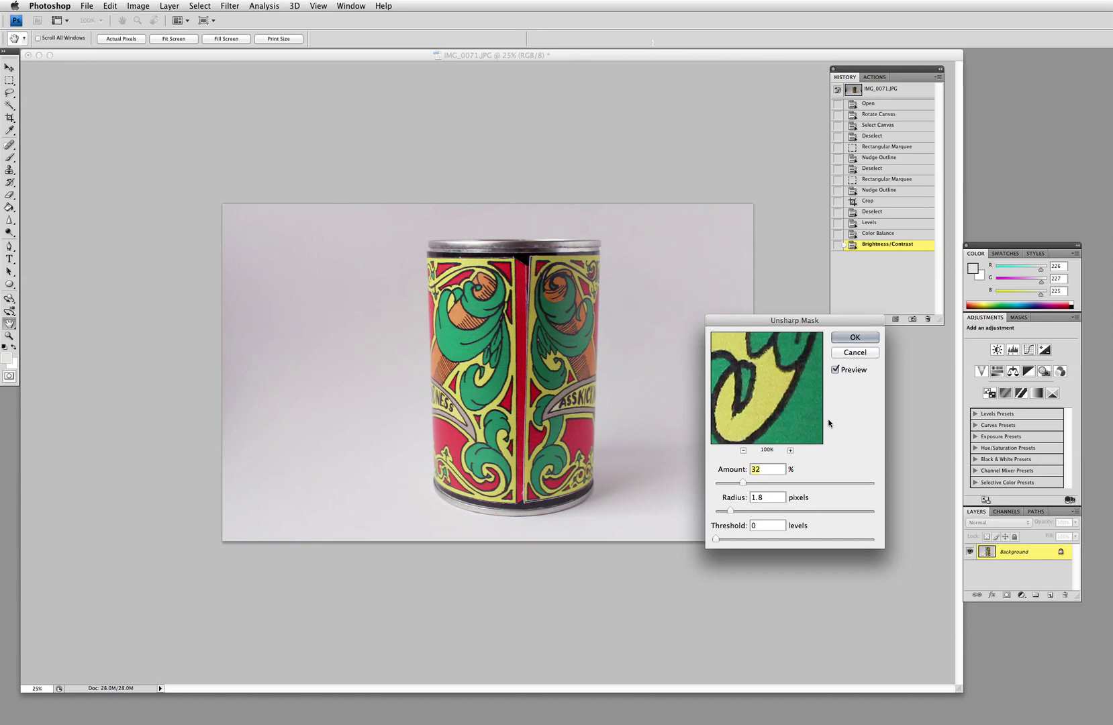
left_click(836, 371)
left_click(836, 370)
left_click(836, 371)
left_click(835, 371)
left_click(836, 370)
left_click(836, 370)
left_click(836, 371)
left_click(836, 371)
left_click(835, 370)
left_click(836, 370)
left_click(836, 371)
left_click(836, 370)
left_click(855, 338)
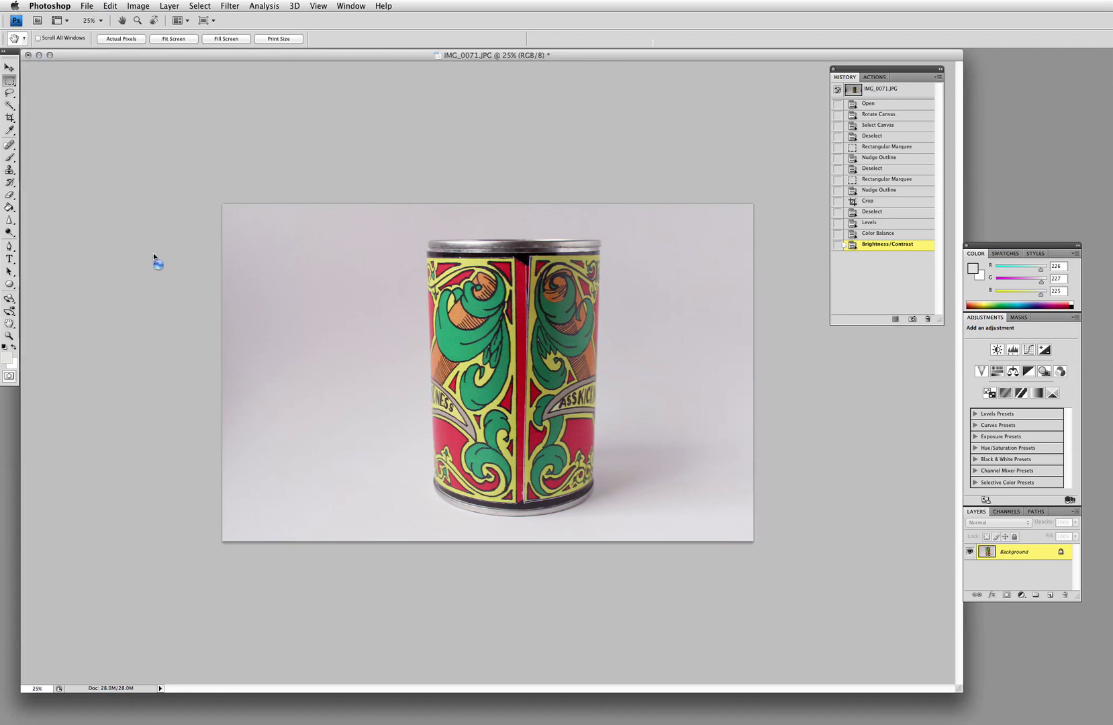
Step: Start saving the edited photo as a separate JPEG file and choose the Desktop as its location
left_click(88, 6)
left_click(100, 145)
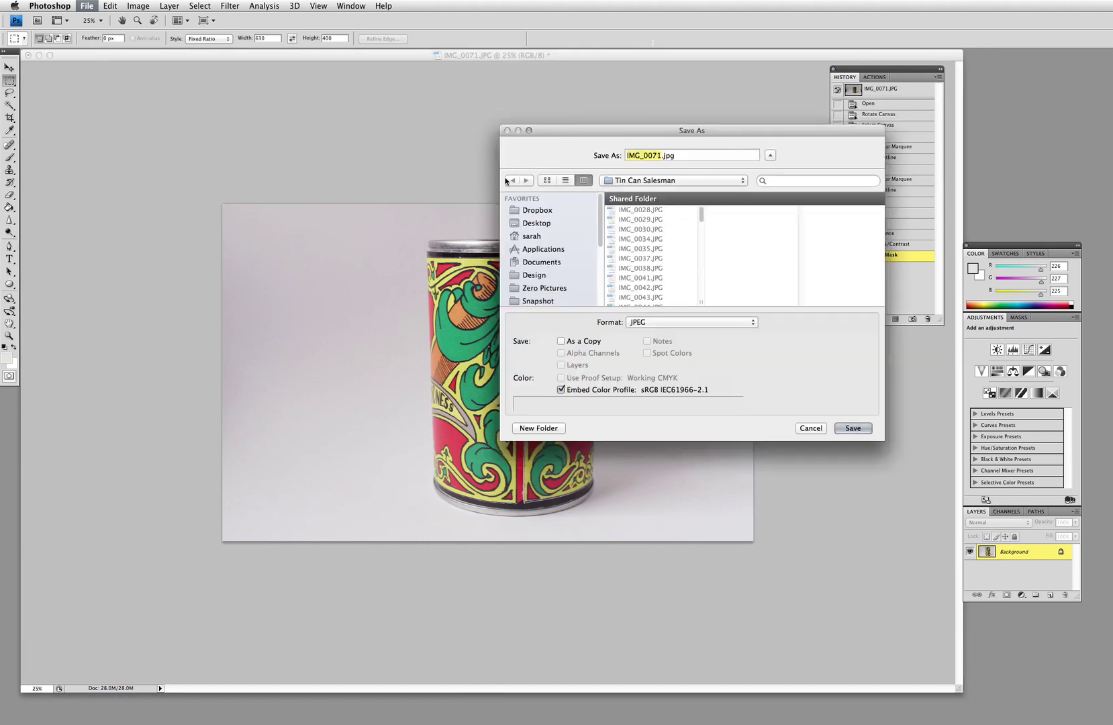
left_click(543, 223)
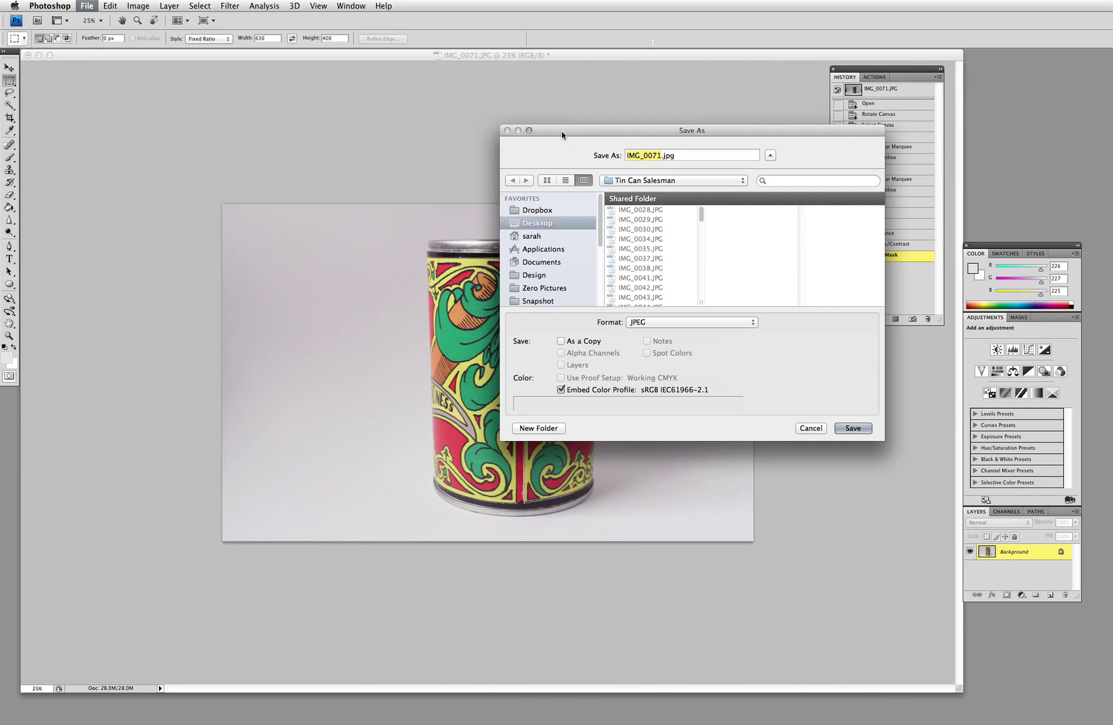
left_click_drag(561, 131, 560, 215)
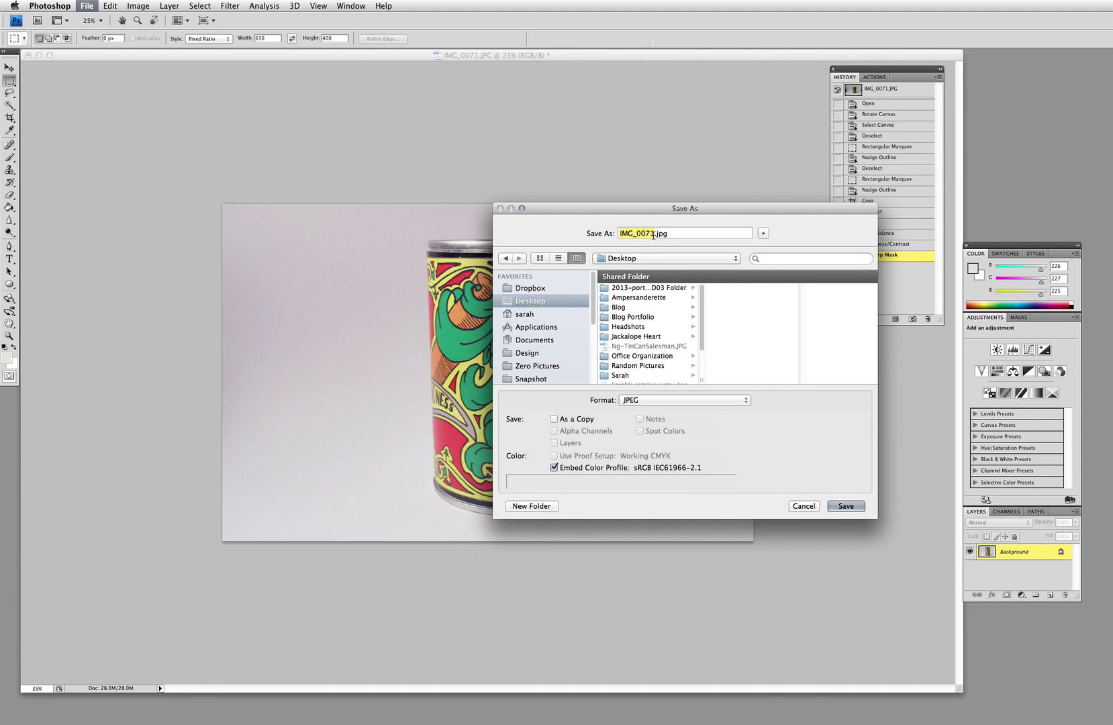
Step: Name the file Toy-TinCanSalesman-edit.jpg and save it at Maximum quality 12 with the Progressive format option
type("Toy")
type("-Tin")
type("CanSalesma")
type("n-")
type("fu")
key("BackSpace")
key("BackSpace")
type("edit")
left_click(844, 505)
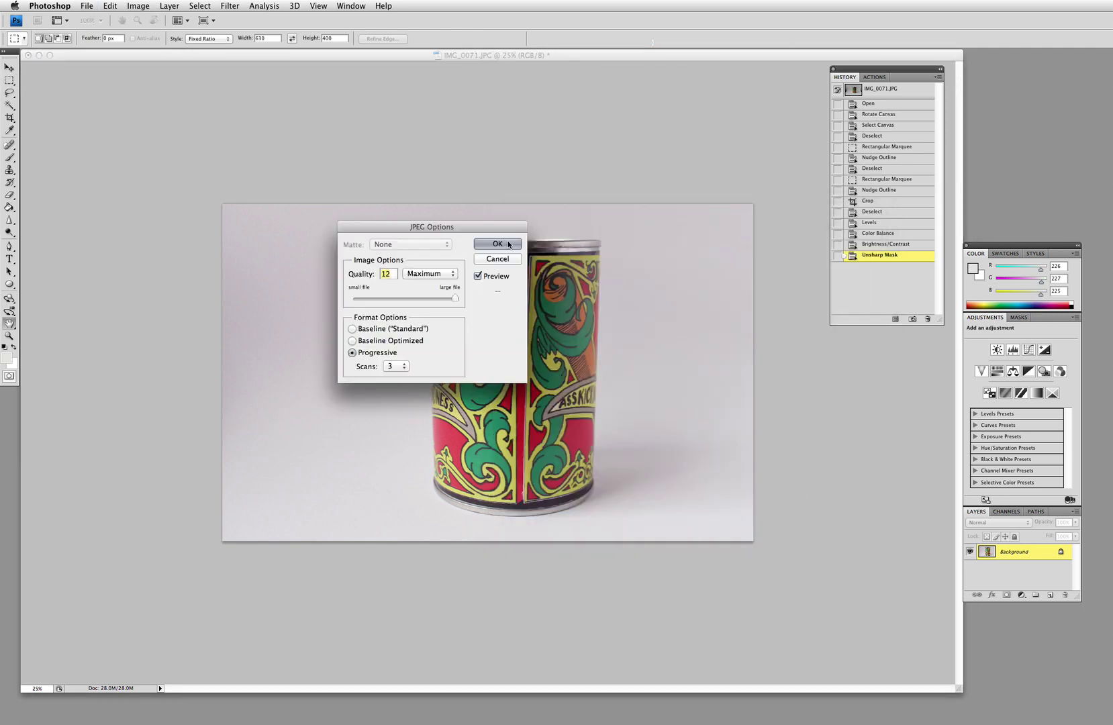
left_click(498, 244)
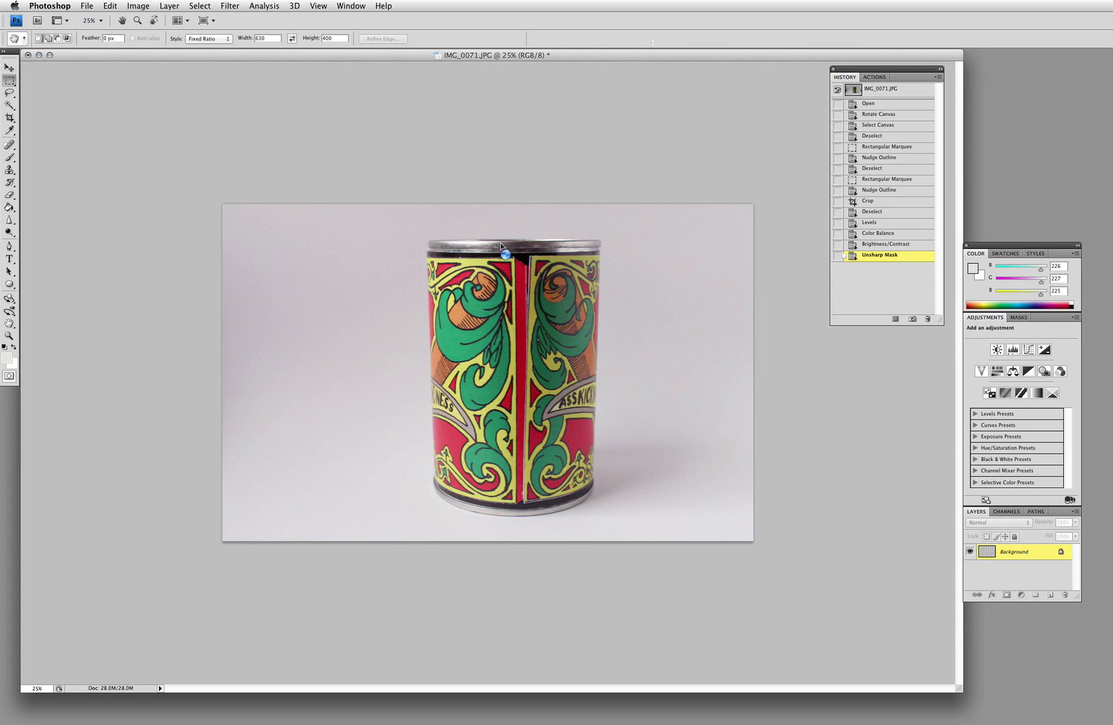
Step: Resize the image to 630 by 400 pixels with constrained proportions and bicubic resampling
left_click(141, 5)
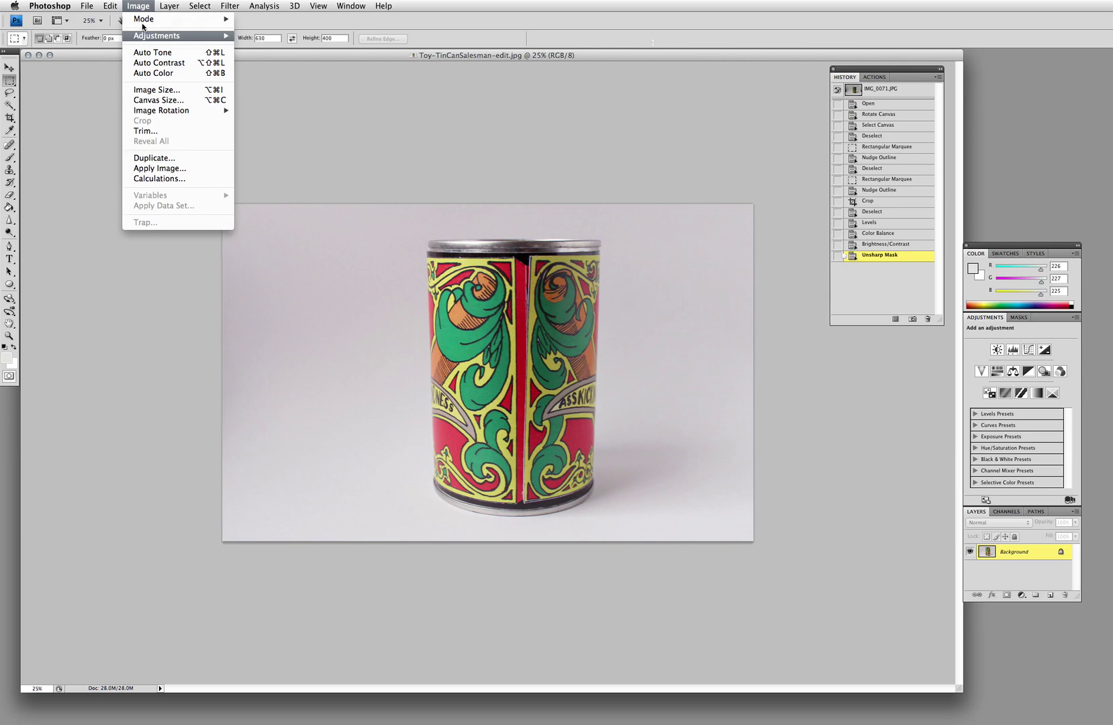
left_click(155, 89)
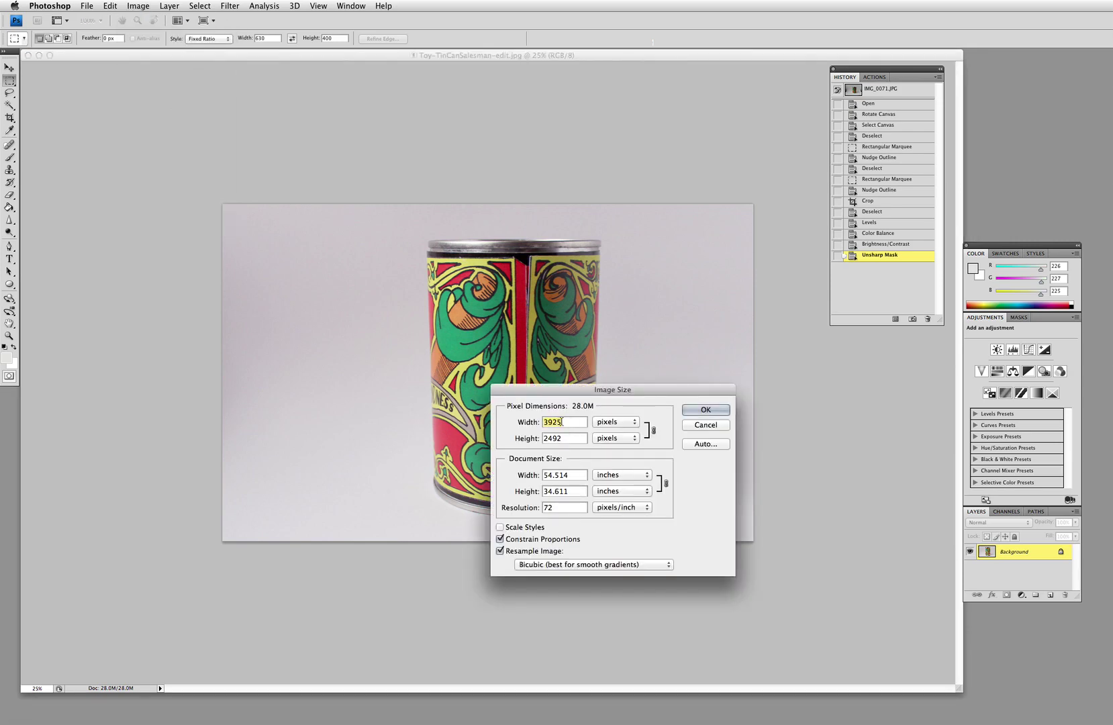
type("630")
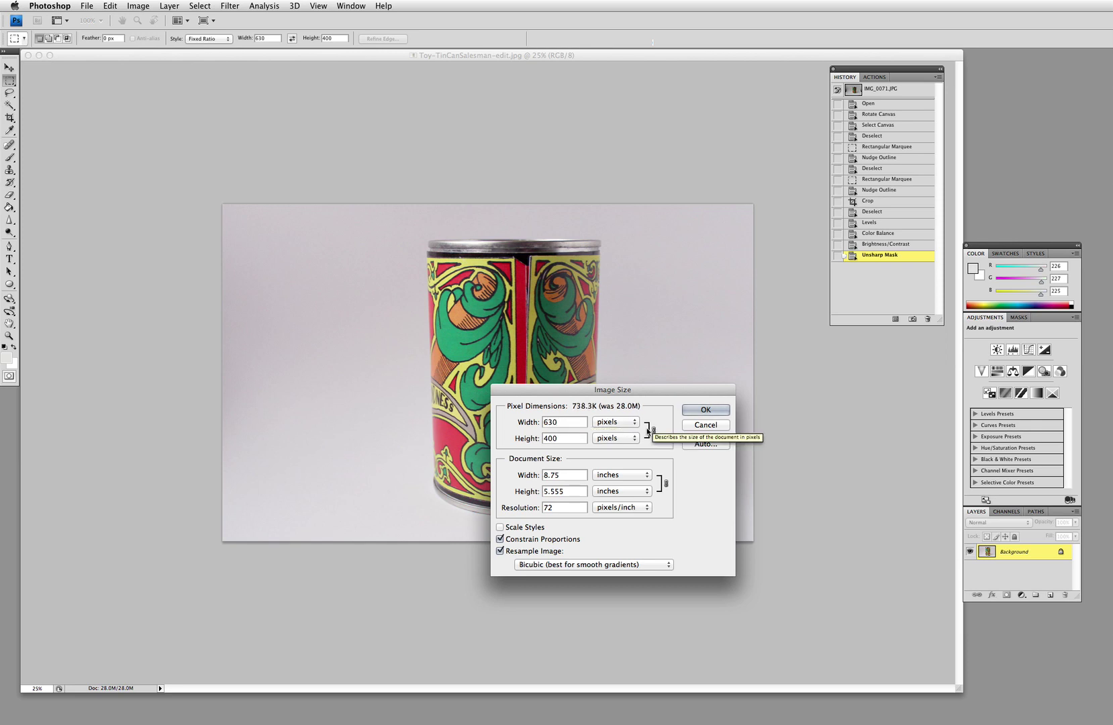
key("Return")
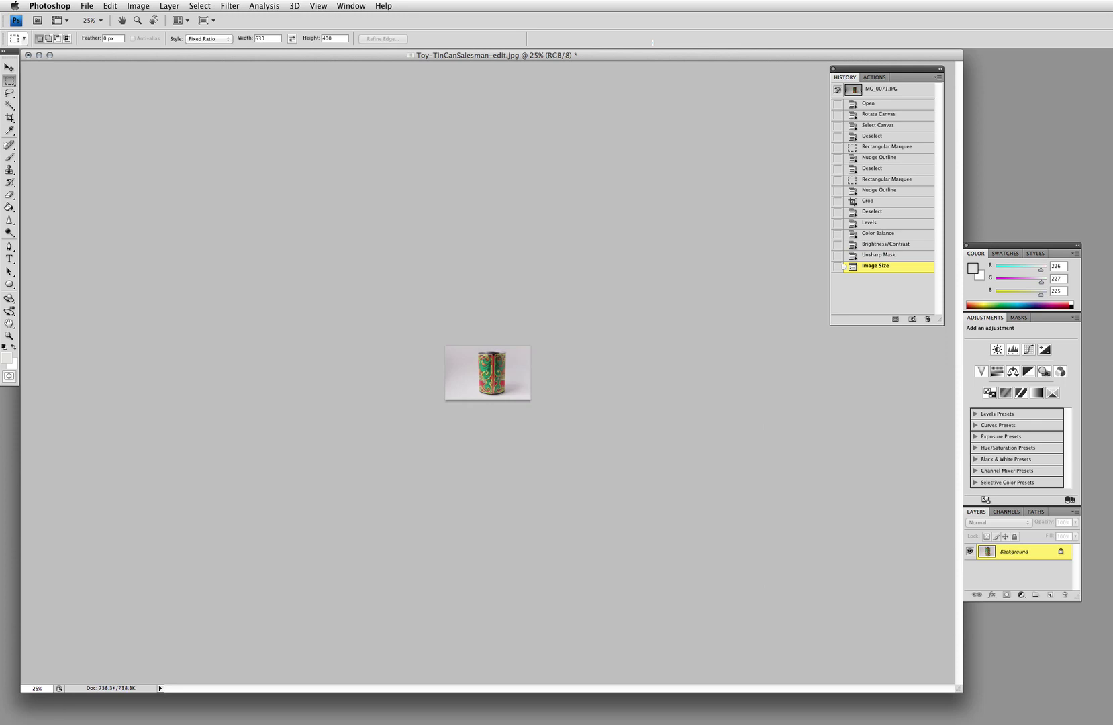
Step: Choose the Dodge tool for the resized photo and set its range to Midtones
key("super+plus")
key("super+plus")
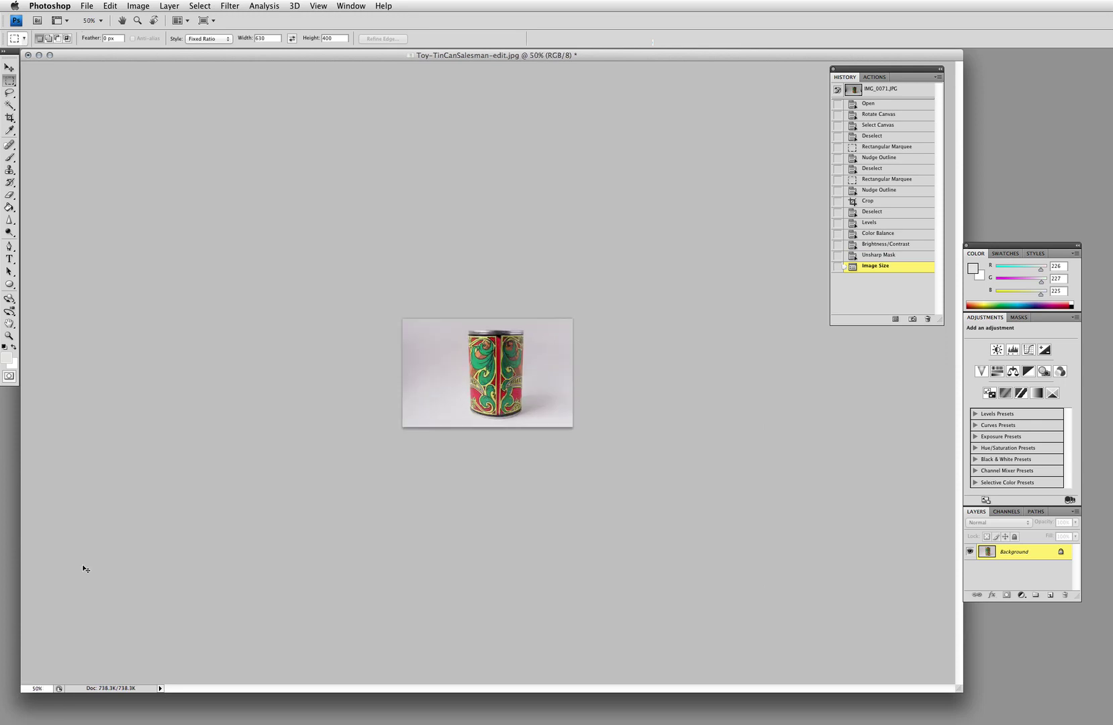
key("super+plus")
key("super+plus")
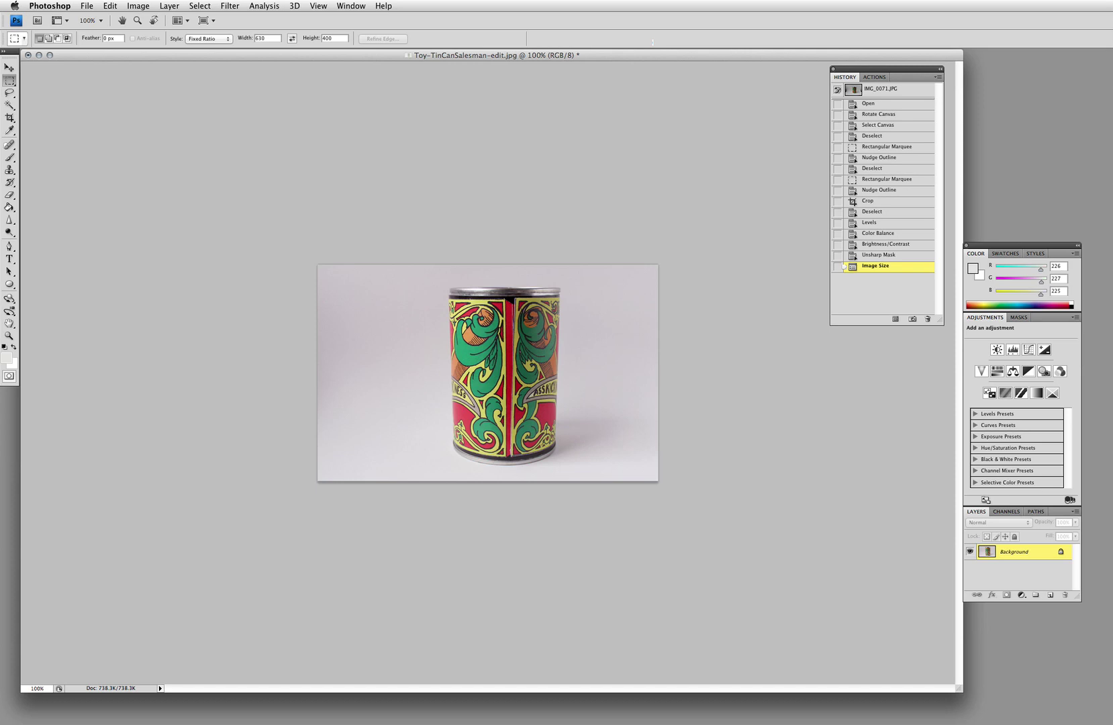
left_click(10, 233)
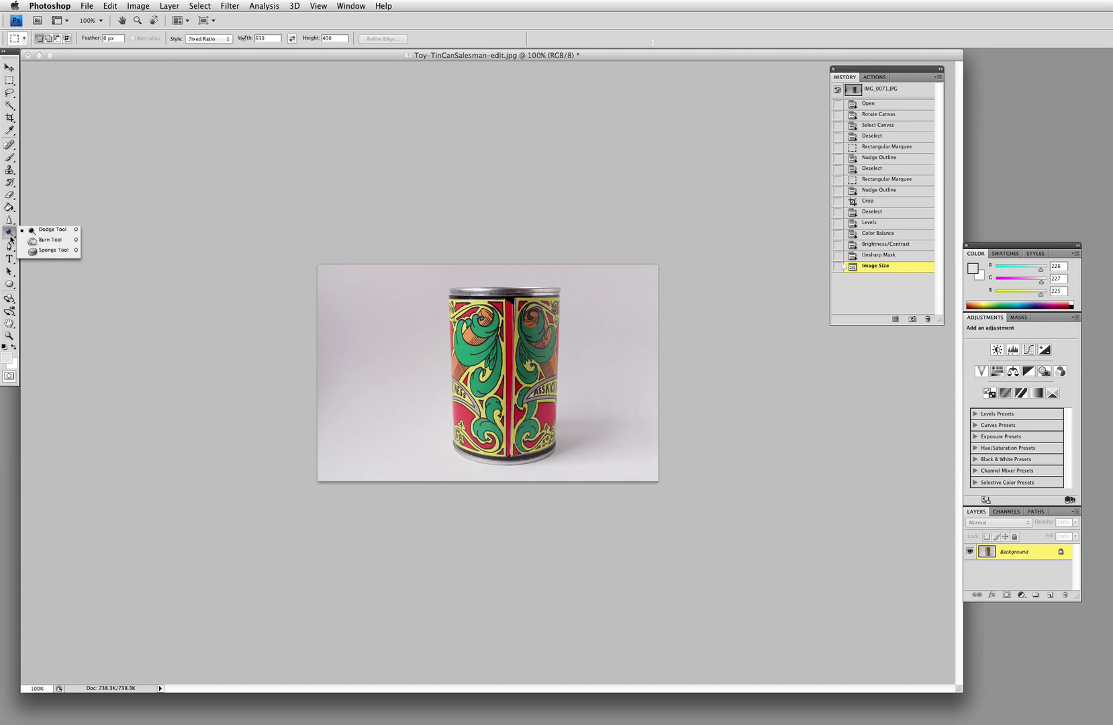
left_click(51, 231)
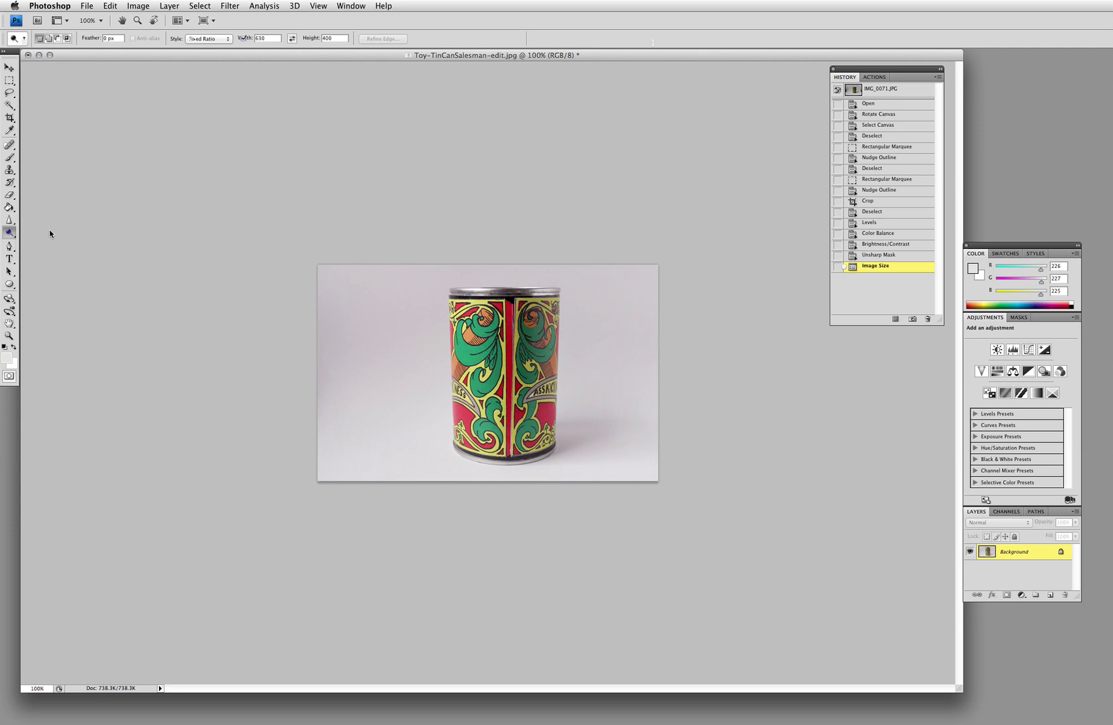
left_click(129, 38)
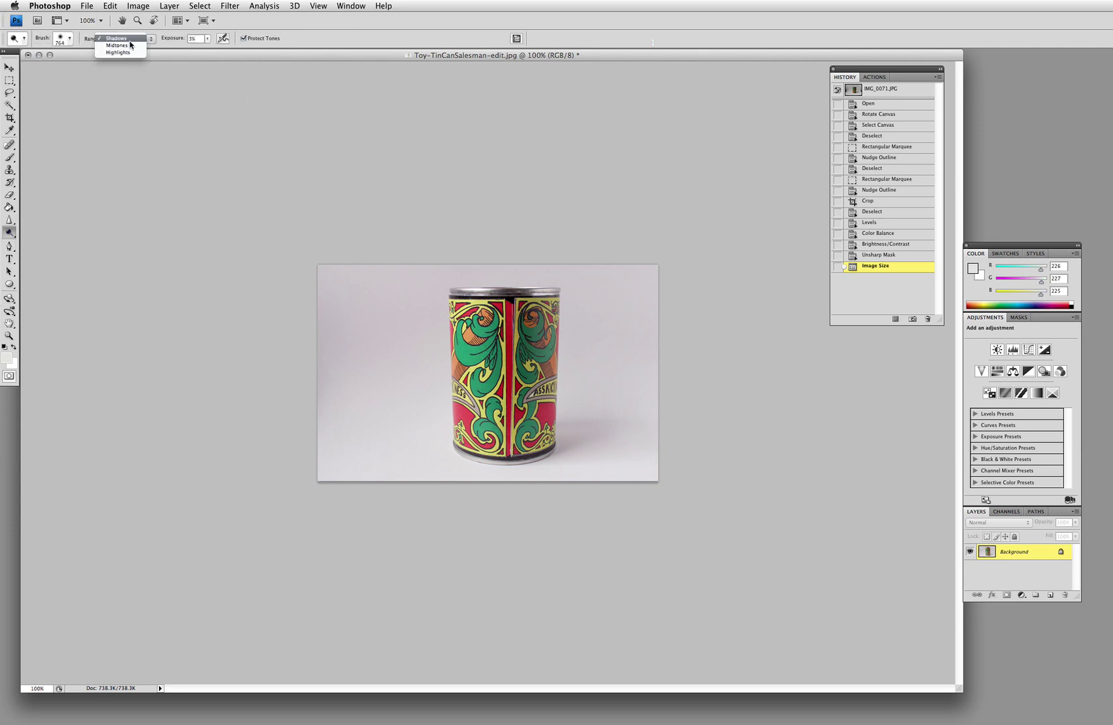
left_click(131, 47)
Step: Set the Dodge brush's master diameter to 123 px
right_click(249, 268)
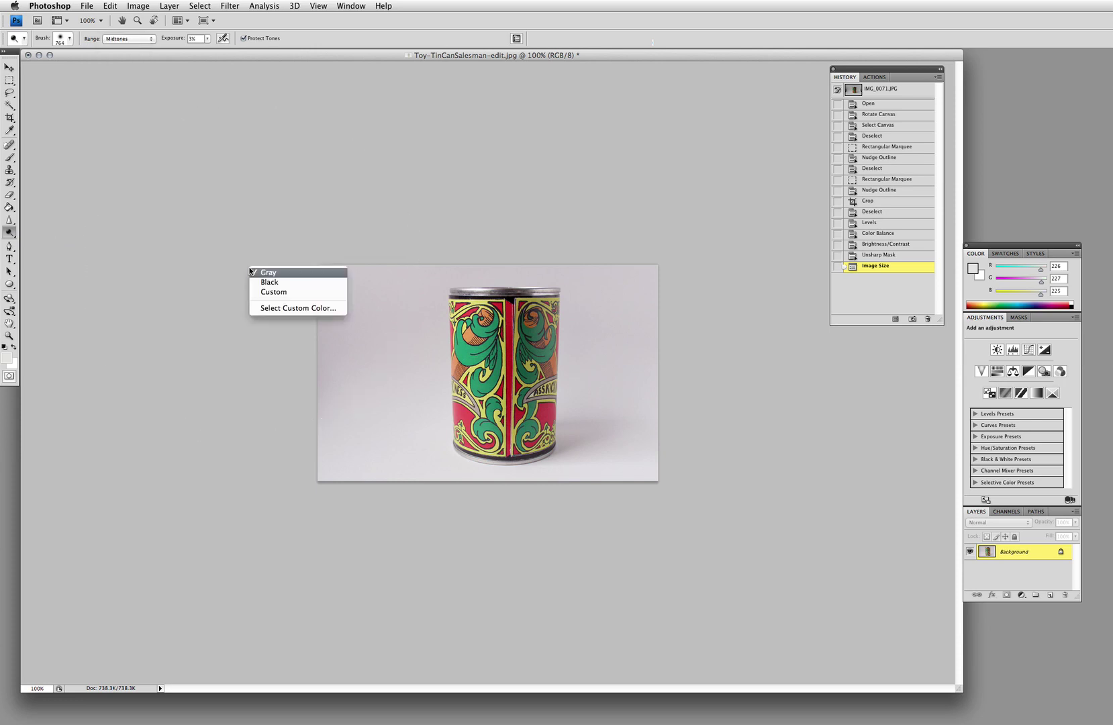
left_click(356, 330)
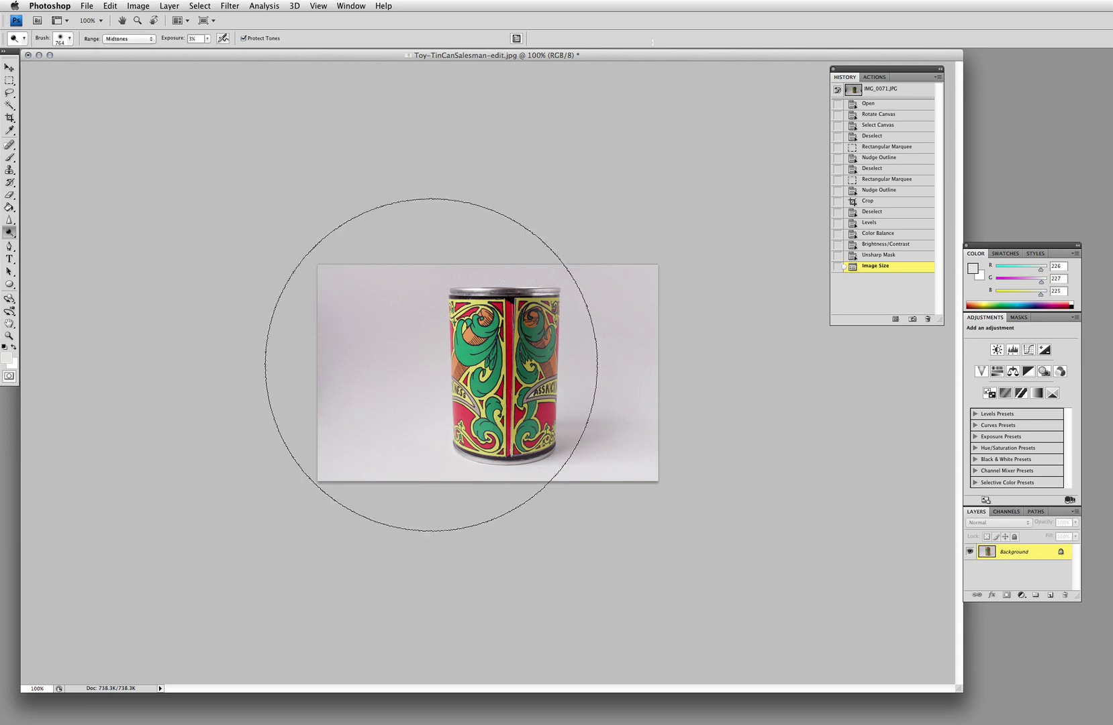
right_click(405, 345)
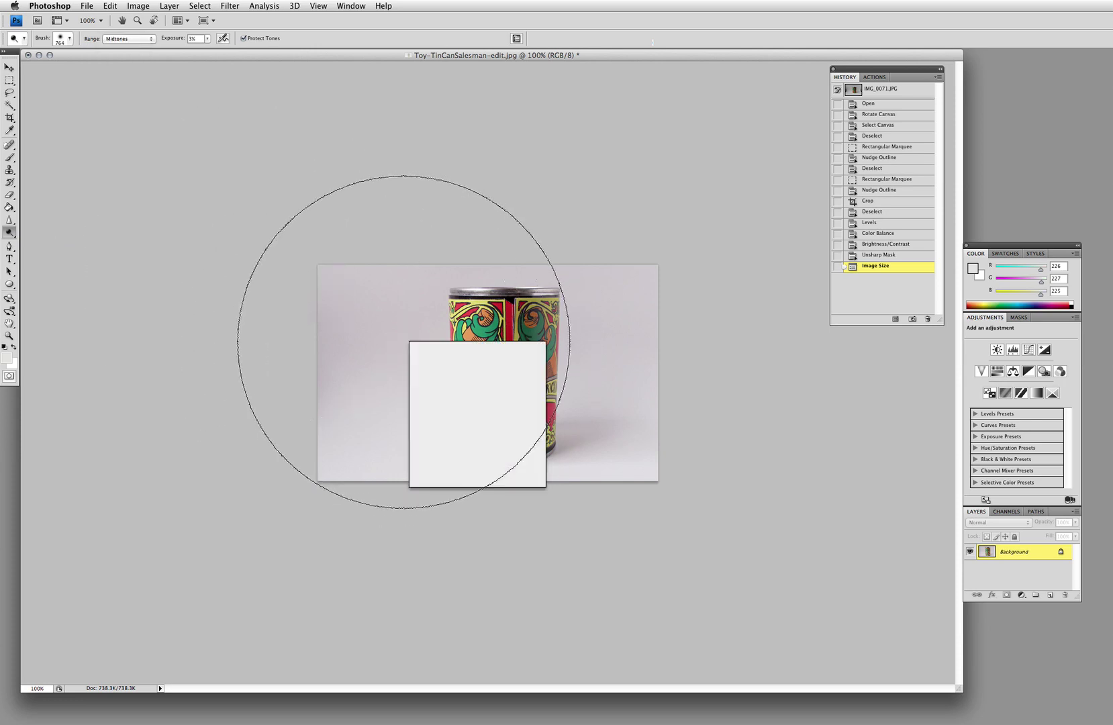
left_click_drag(515, 362, 476, 362)
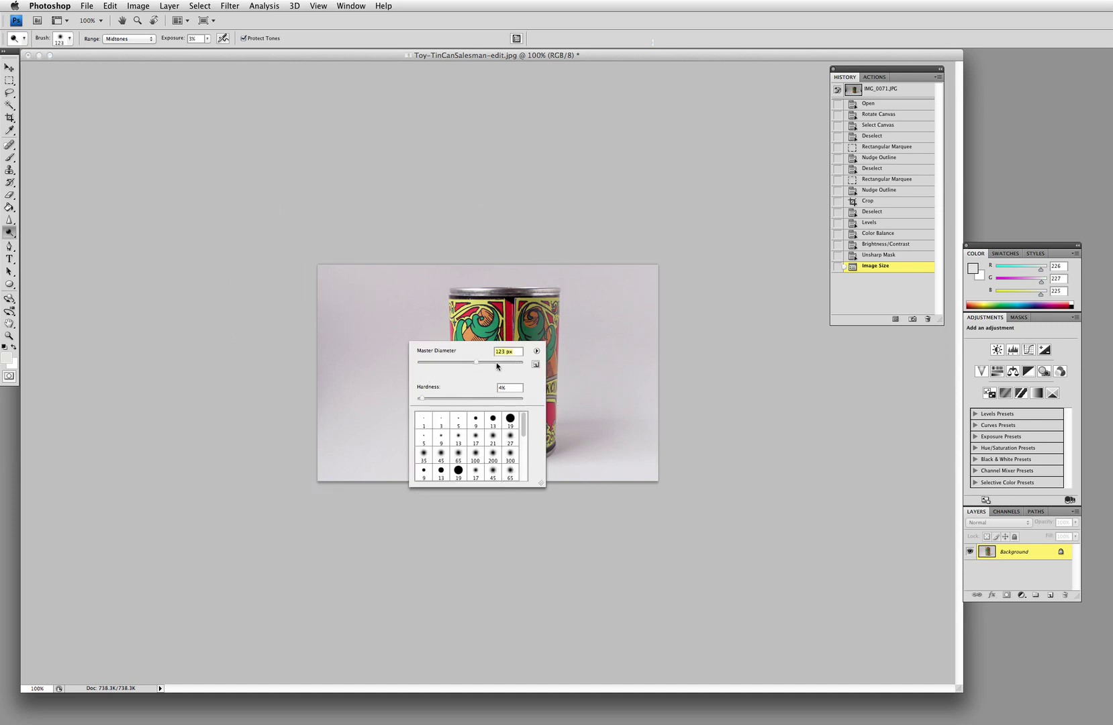
Step: Enlarge the Dodge brush to 277 px and lighten the darker background along the photo's left edge with repeated dabs
left_click(495, 362)
left_click(339, 326)
left_click(332, 336)
left_click(325, 355)
left_click(313, 380)
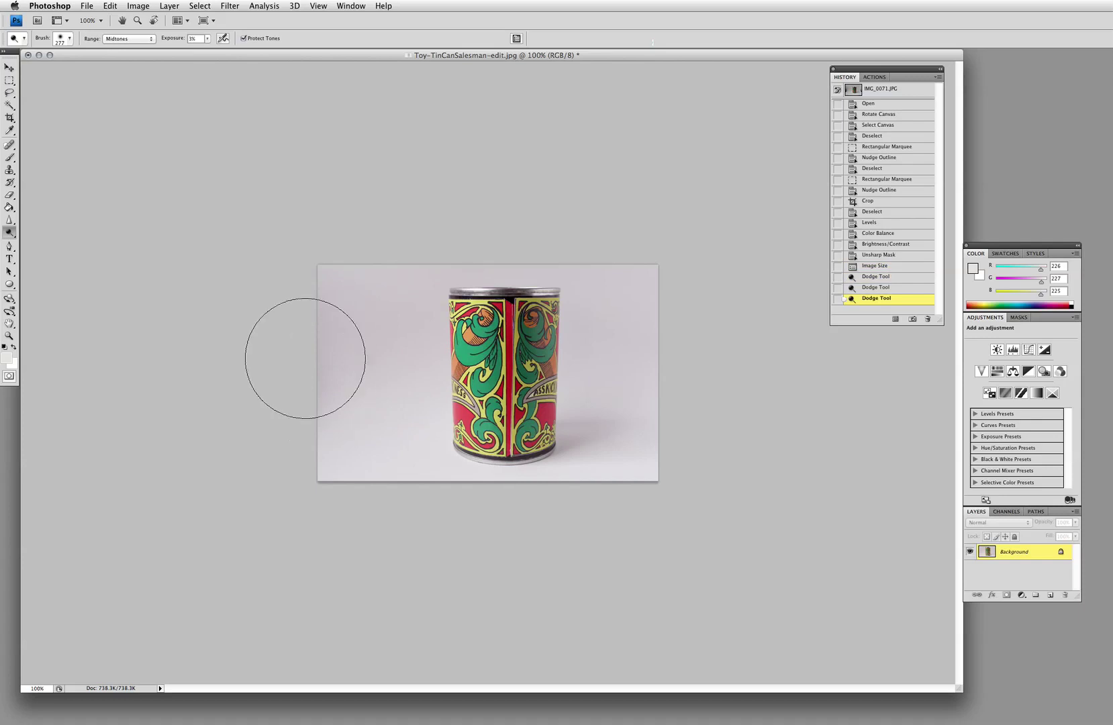
left_click(313, 343)
left_click(319, 339)
left_click(323, 336)
left_click(330, 372)
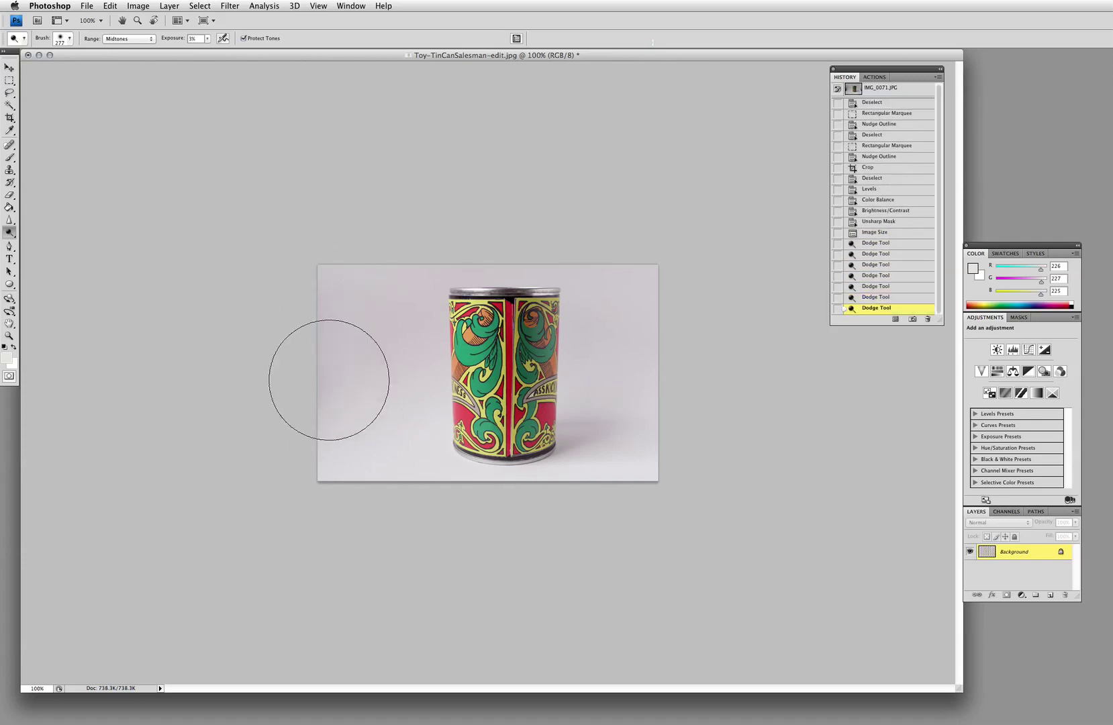
left_click(326, 365)
left_click(323, 412)
left_click(318, 385)
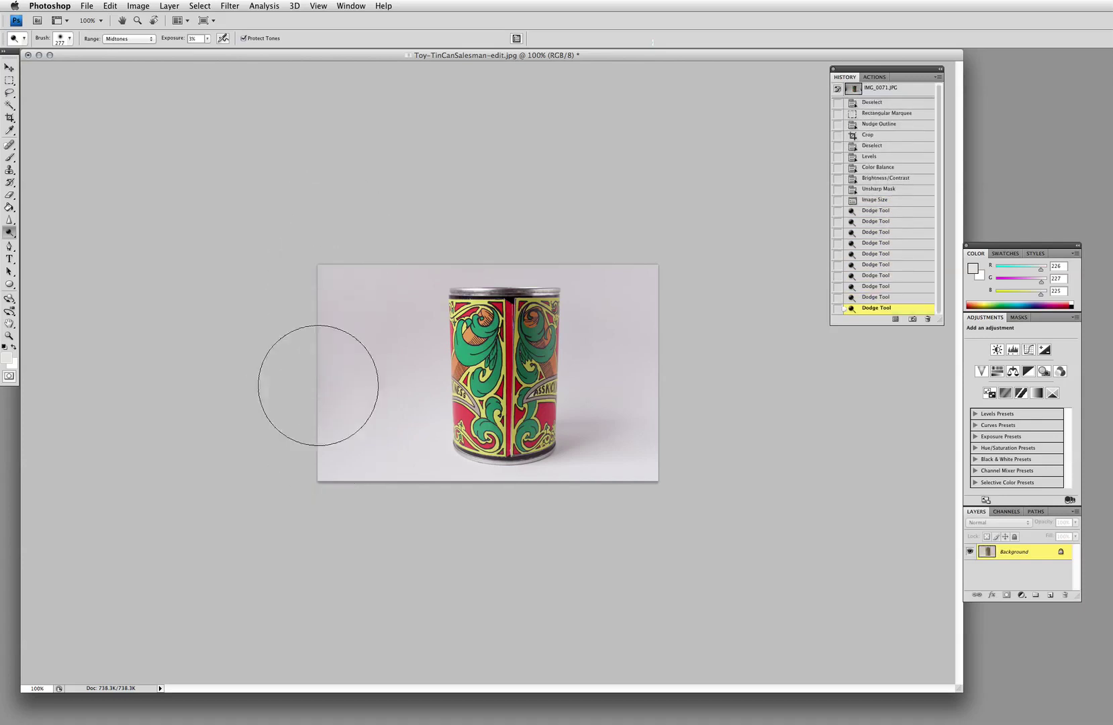
left_click(320, 301)
left_click(282, 292)
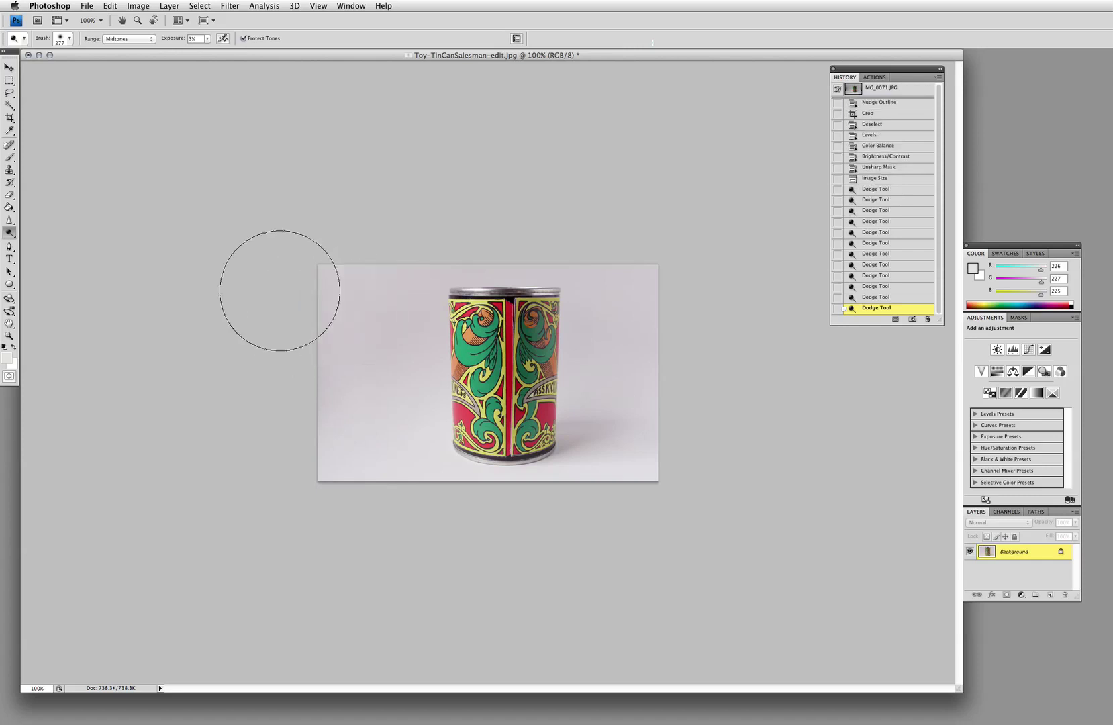
left_click(320, 355)
left_click(329, 354)
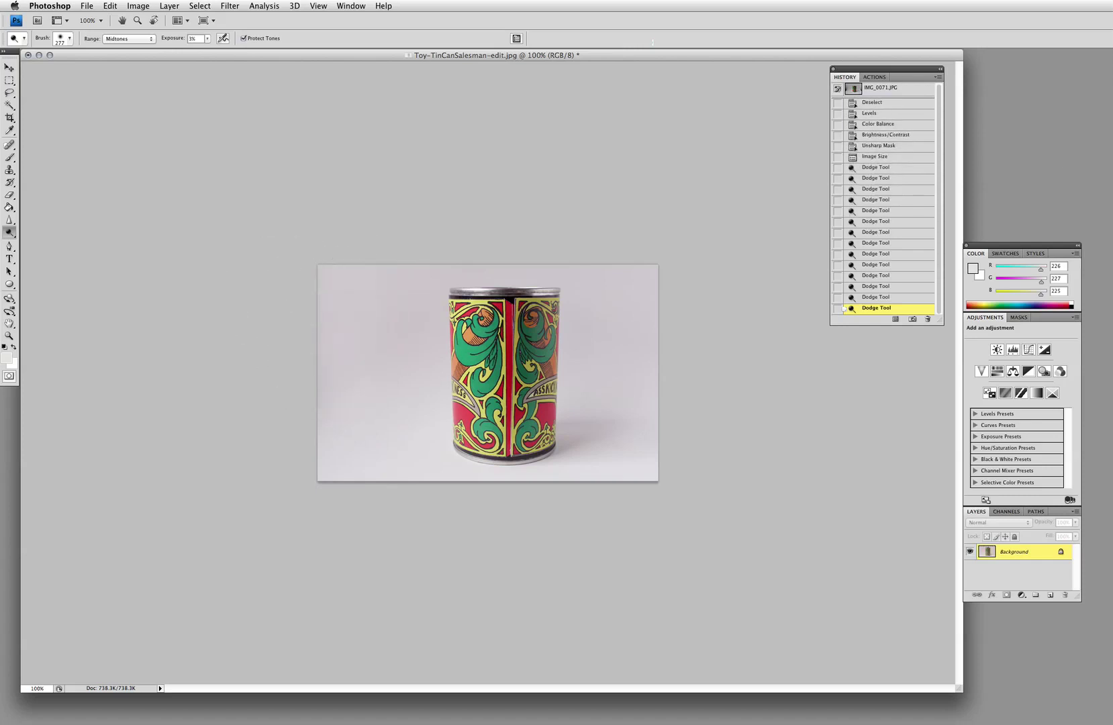
Step: Compare the photo with its Image Size history state, return to the last Dodge state and switch to the Move tool
left_click(888, 160)
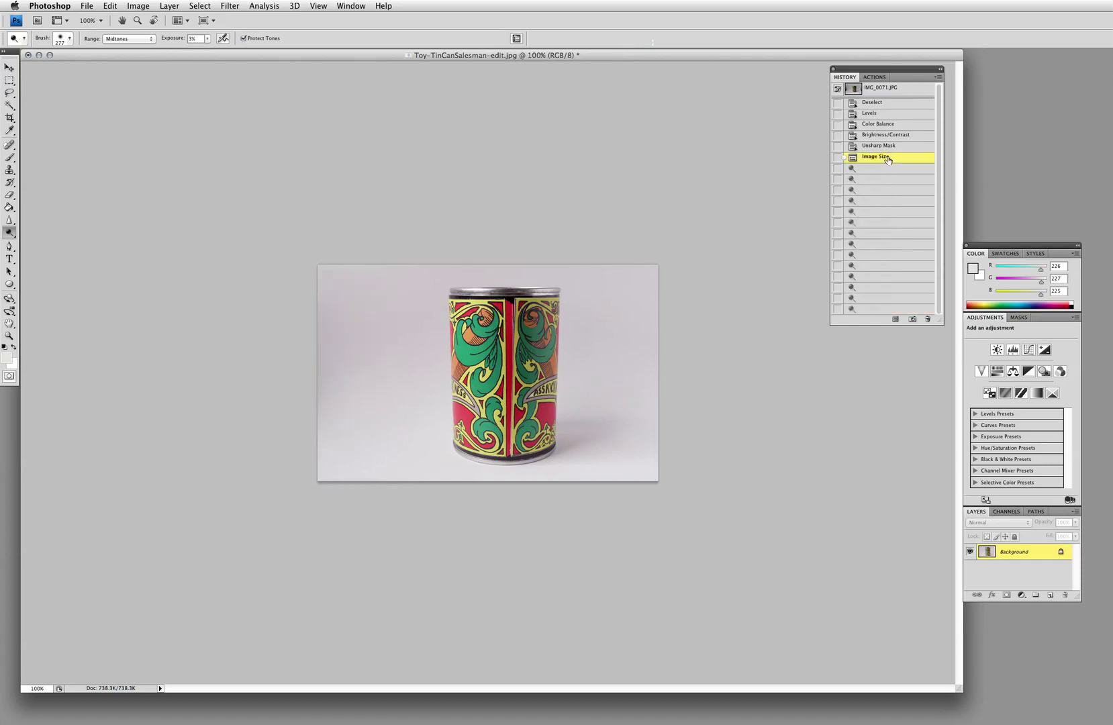
left_click(866, 312)
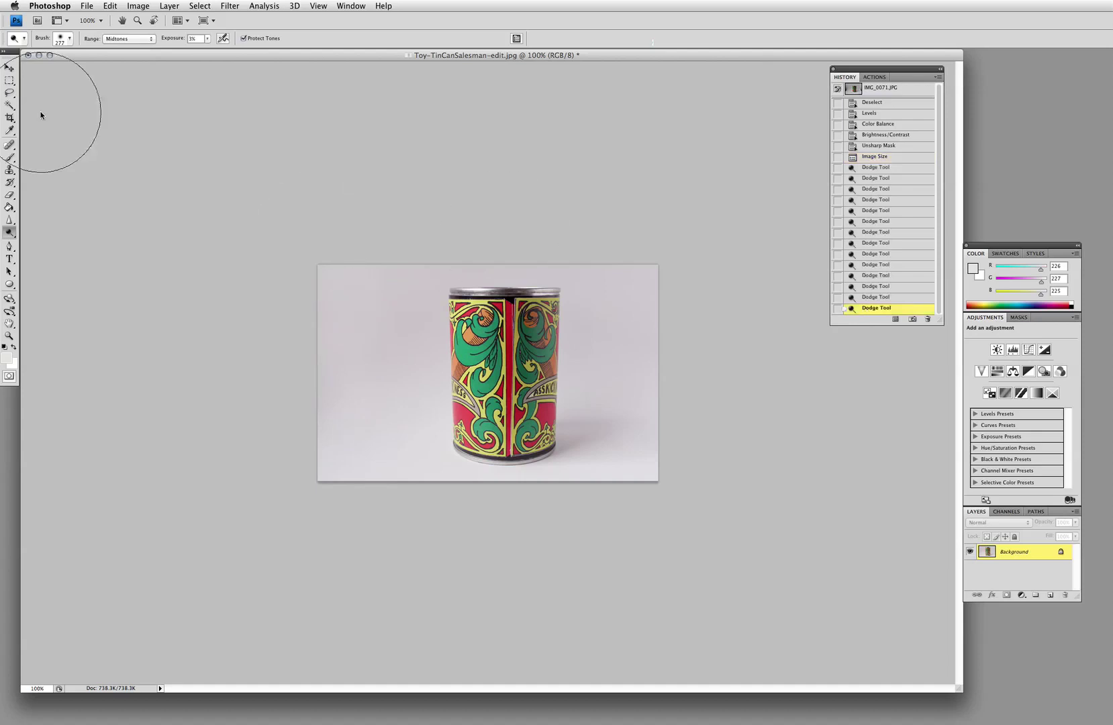
left_click(9, 67)
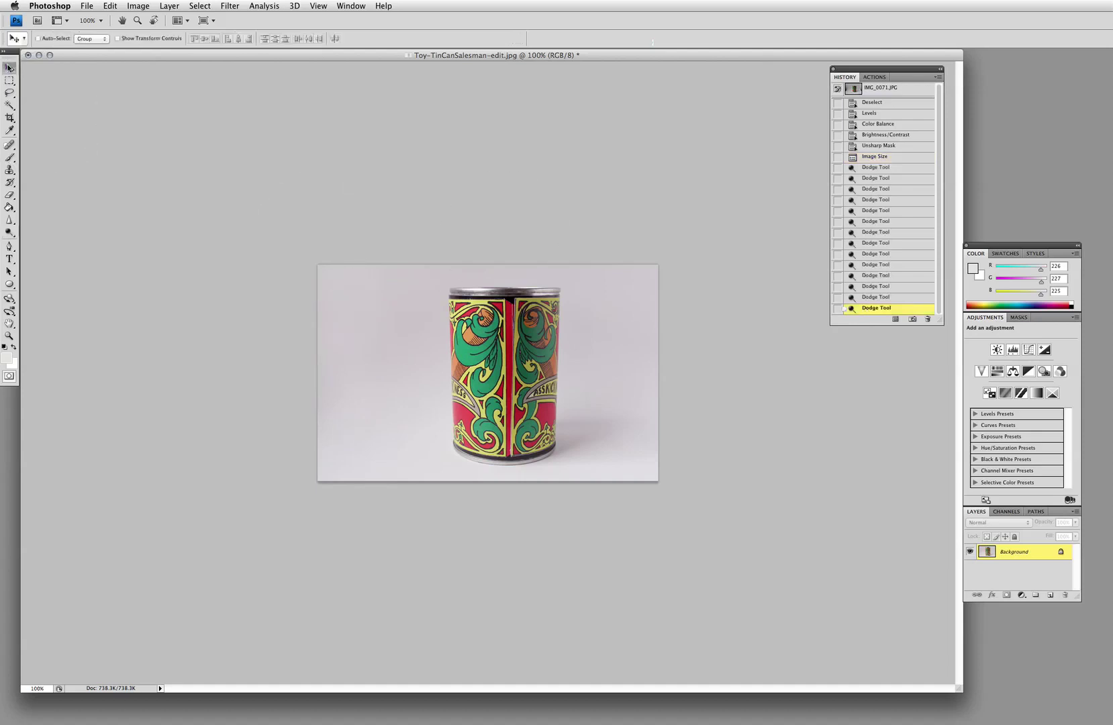
Step: Open Save for Web & Devices, compare the JPEG quality previews and set the fourth preview to Very High, quality 80
left_click(83, 5)
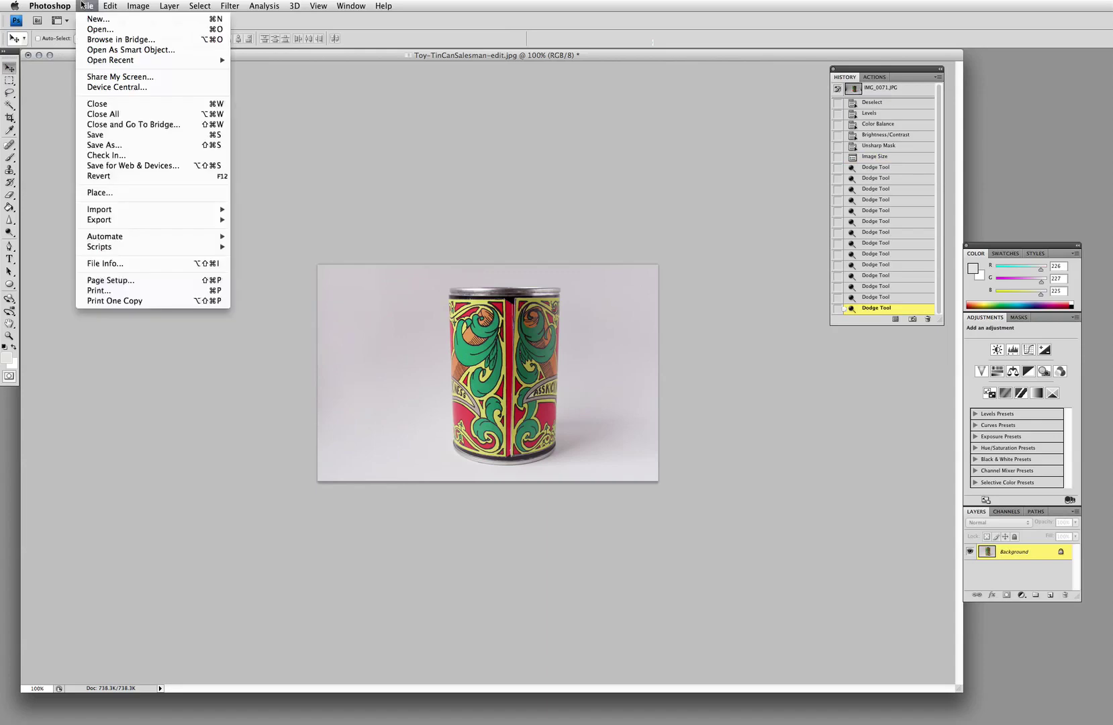
left_click(119, 165)
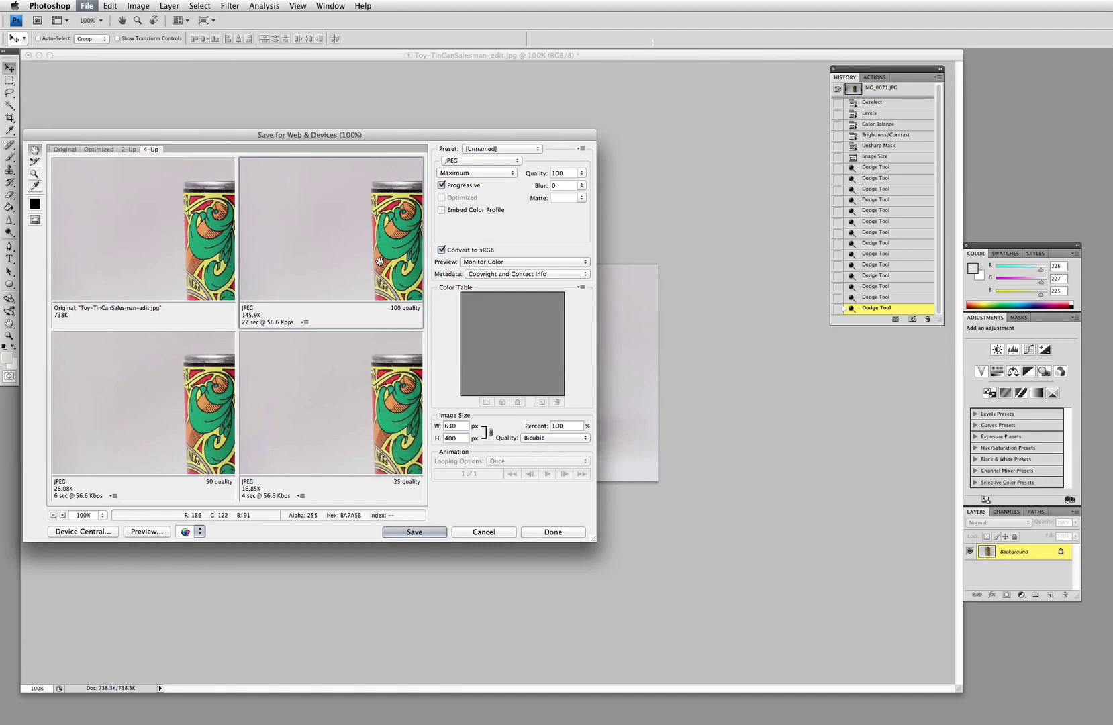
left_click_drag(376, 263, 296, 255)
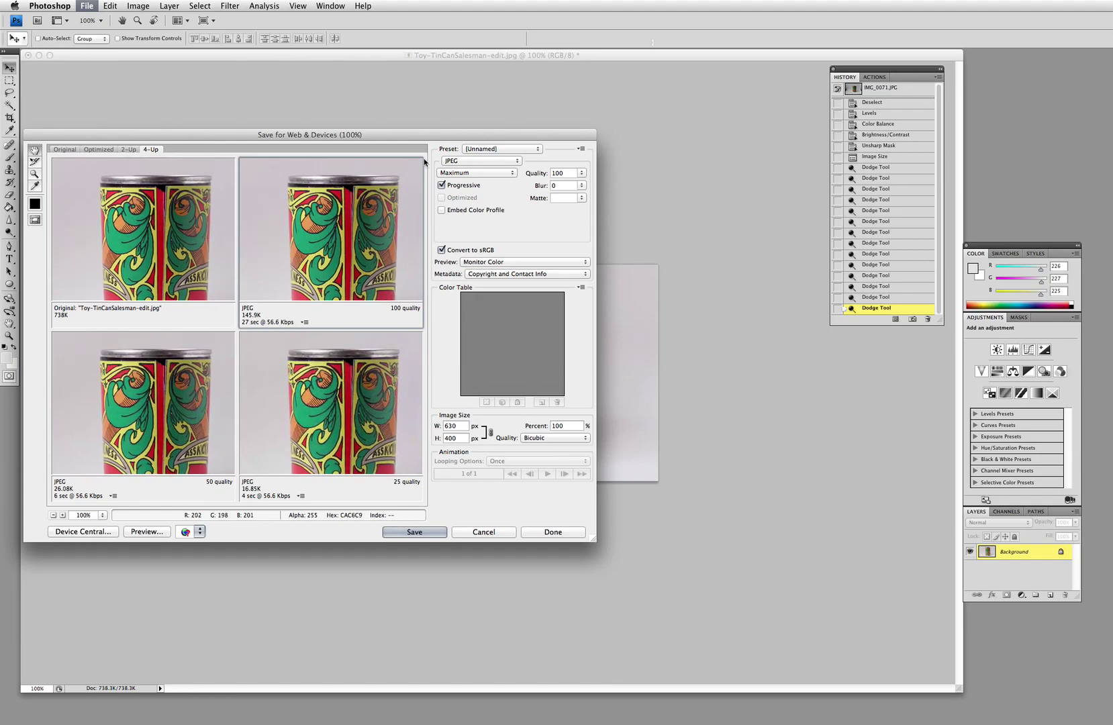
left_click(461, 161)
left_click(461, 162)
left_click_drag(153, 455, 137, 442)
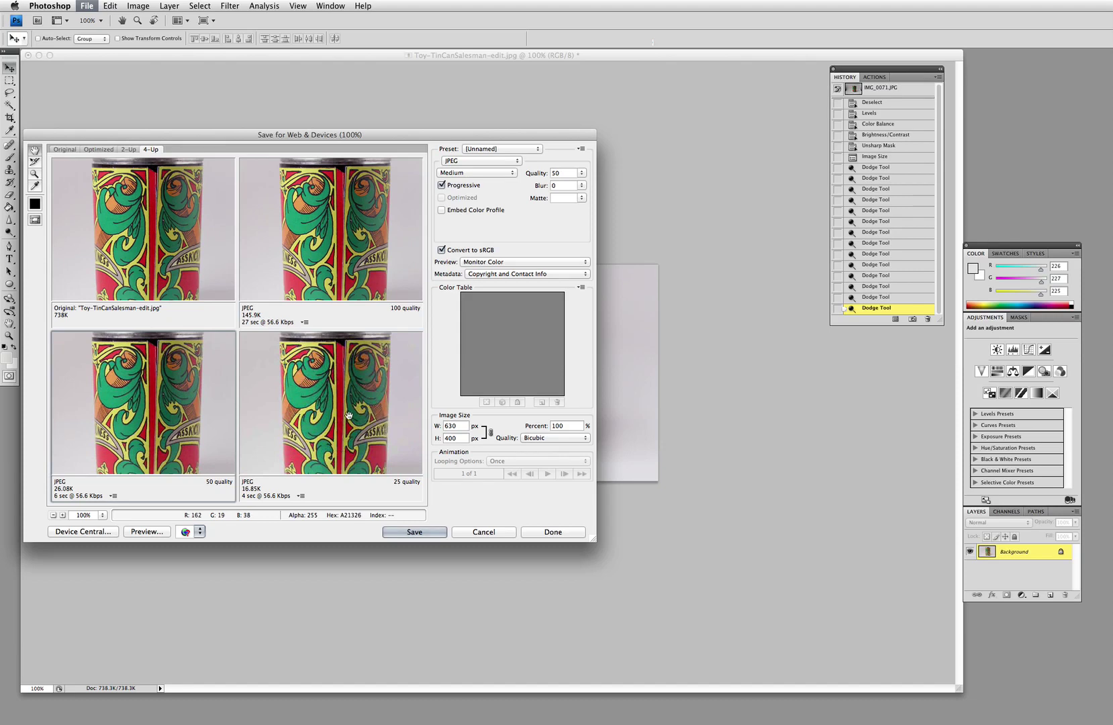
left_click_drag(348, 415, 330, 445)
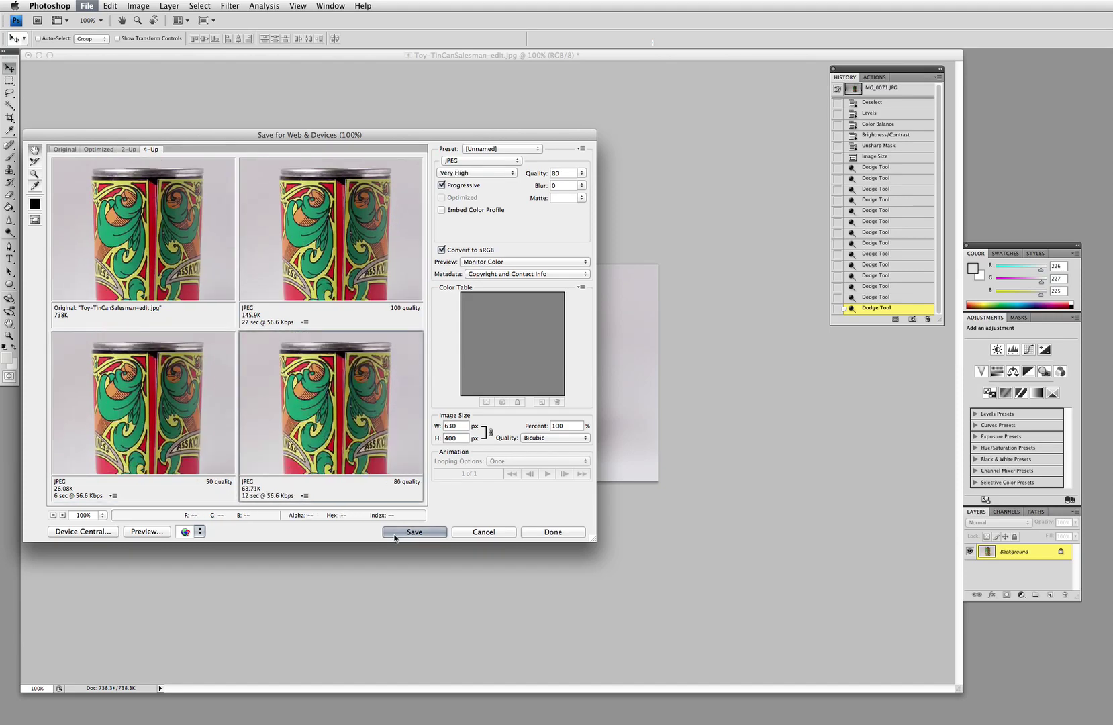
Step: Save the optimized JPEG to the Desktop, adding "blog" to the end of the file name before the extension
left_click(399, 535)
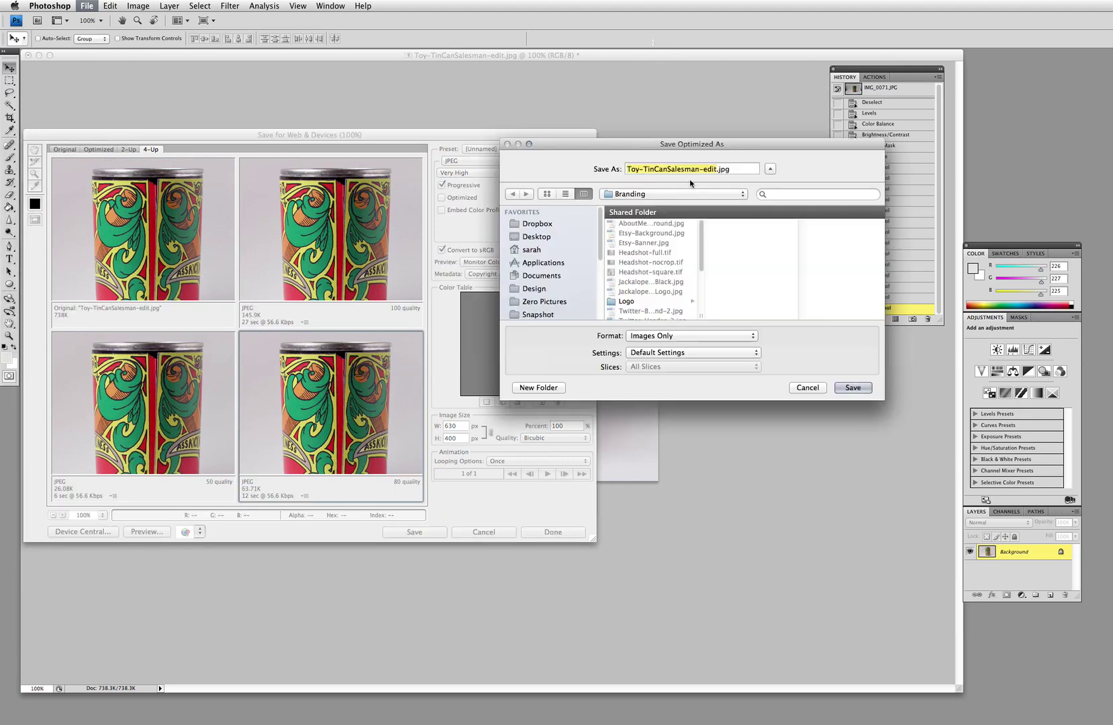
left_click(536, 238)
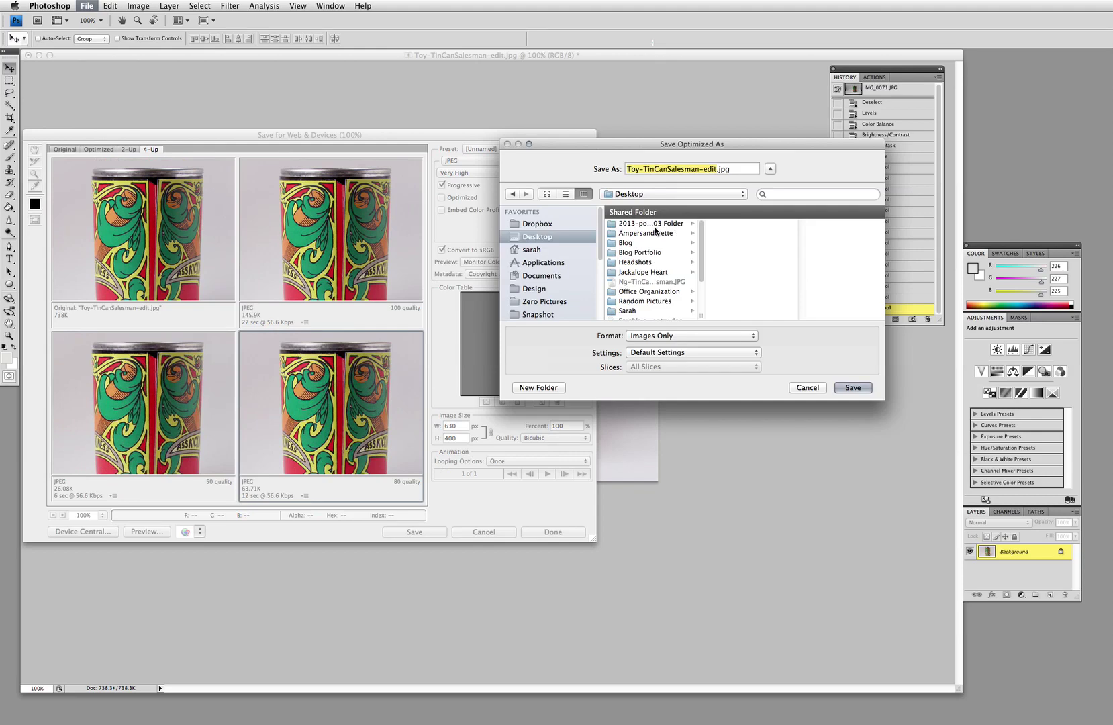
scroll(644, 309, "down", 3)
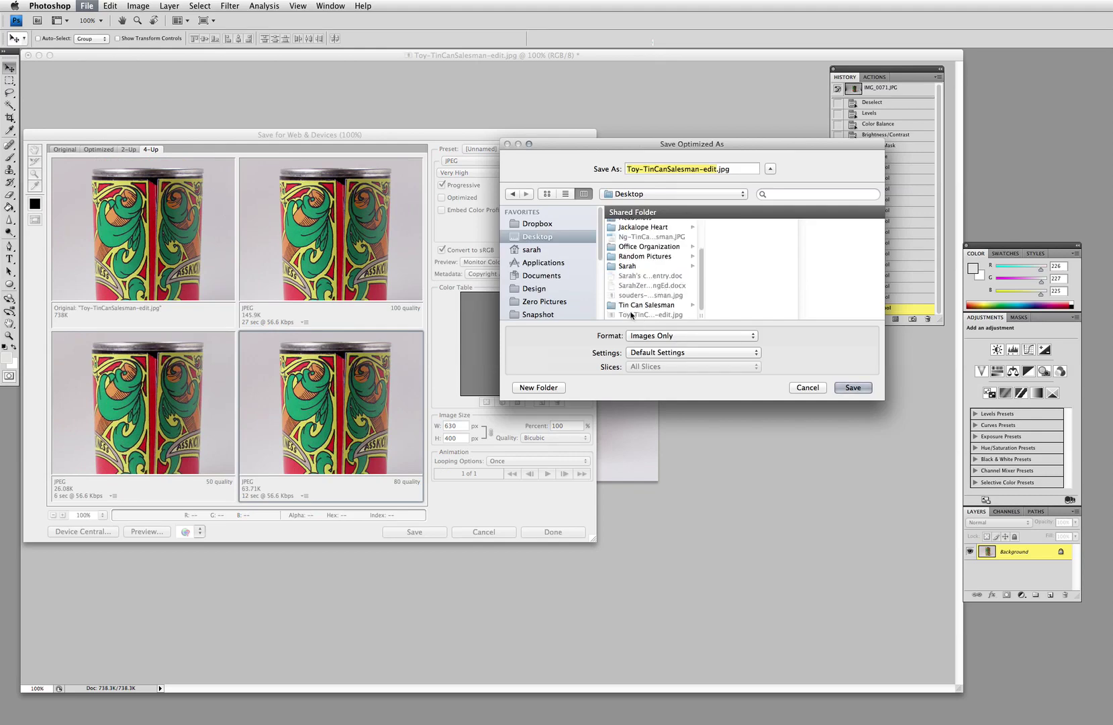
left_click(717, 169)
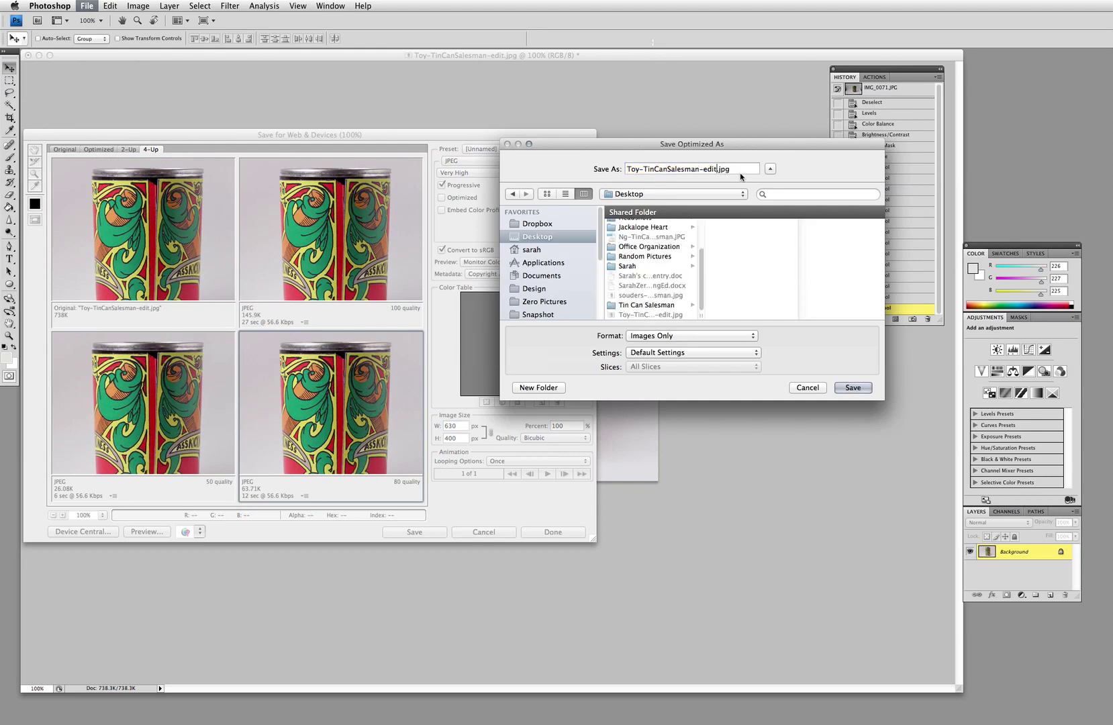
type("blog")
key("Return")
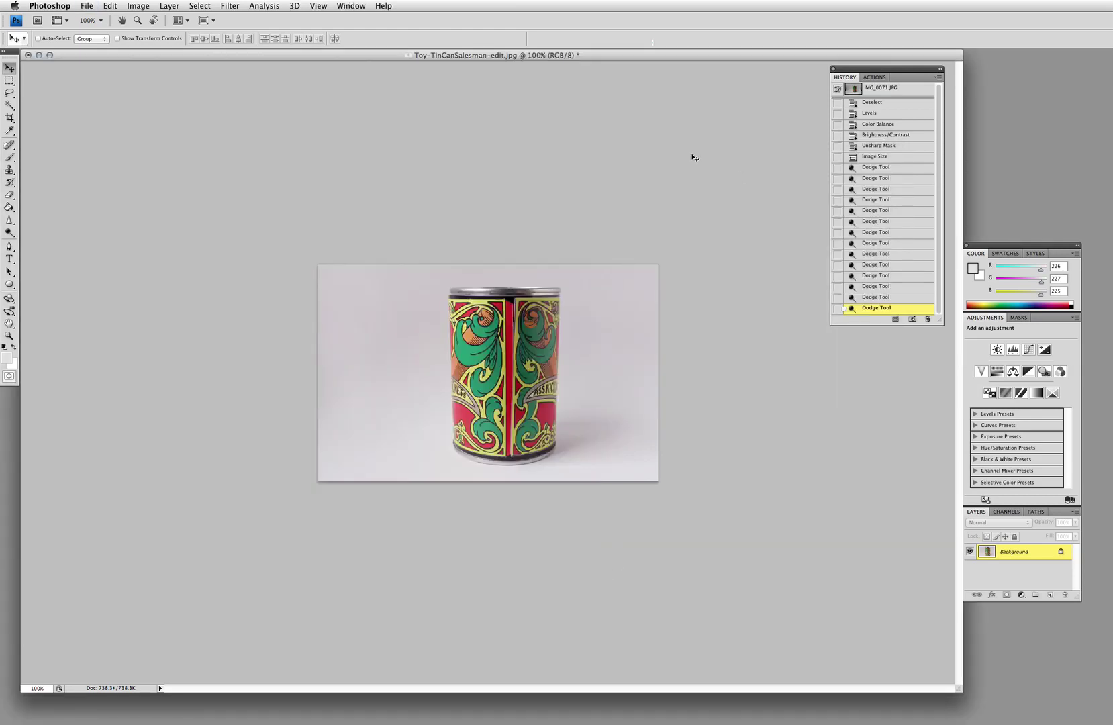
Step: Close Toy-TinCanSalesman-edit.jpg without saving the resize and dodge changes
left_click(26, 56)
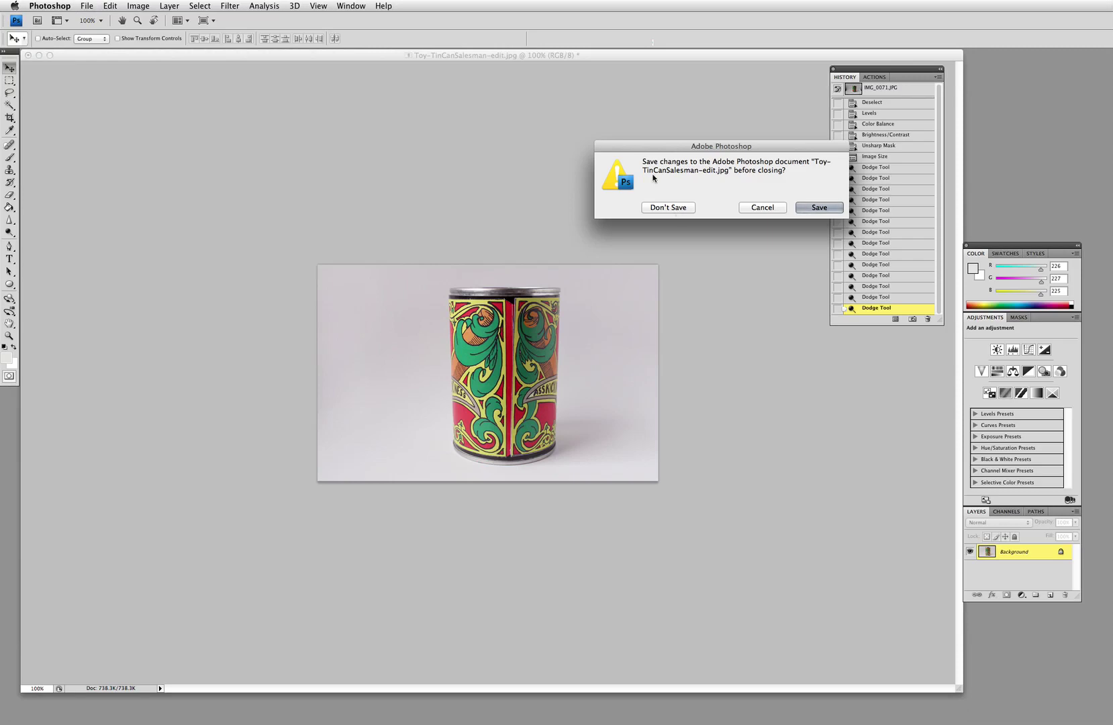
left_click(670, 207)
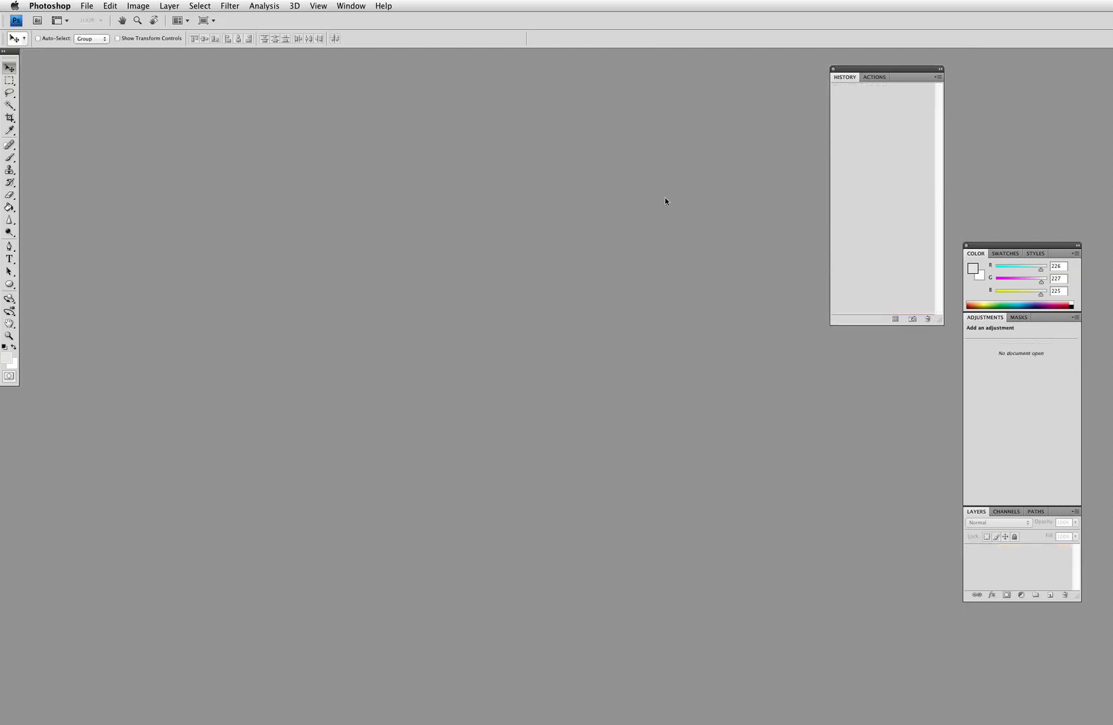